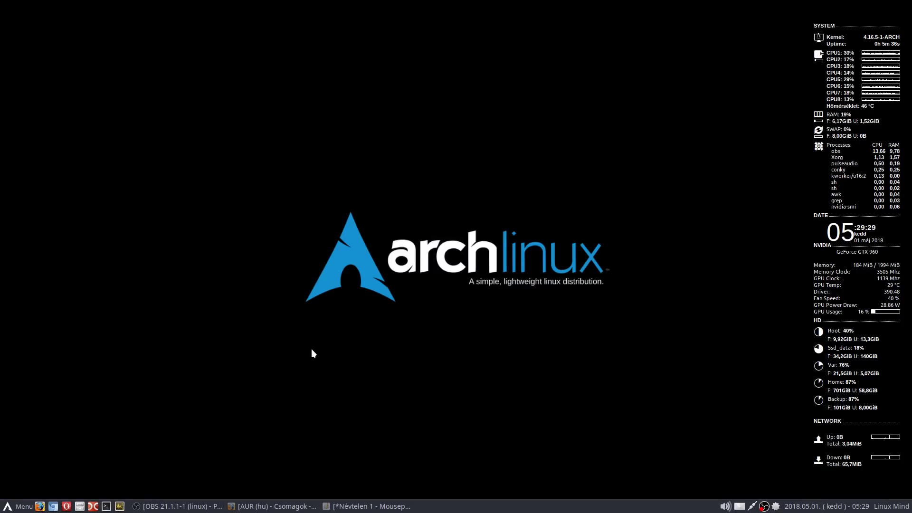
Launch GIMP from the application menu, then quit it again.
{"action": "key", "text": "super"}
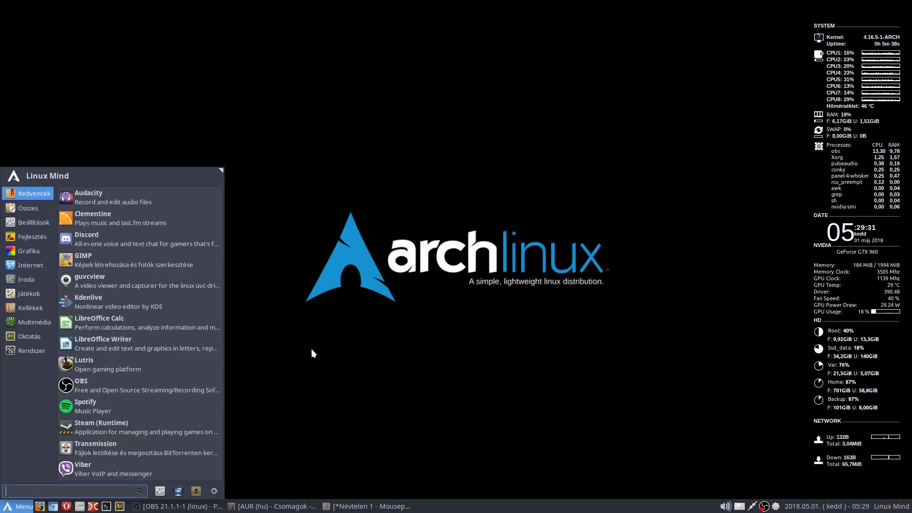
{"action": "left_click", "coordinate": [143, 260]}
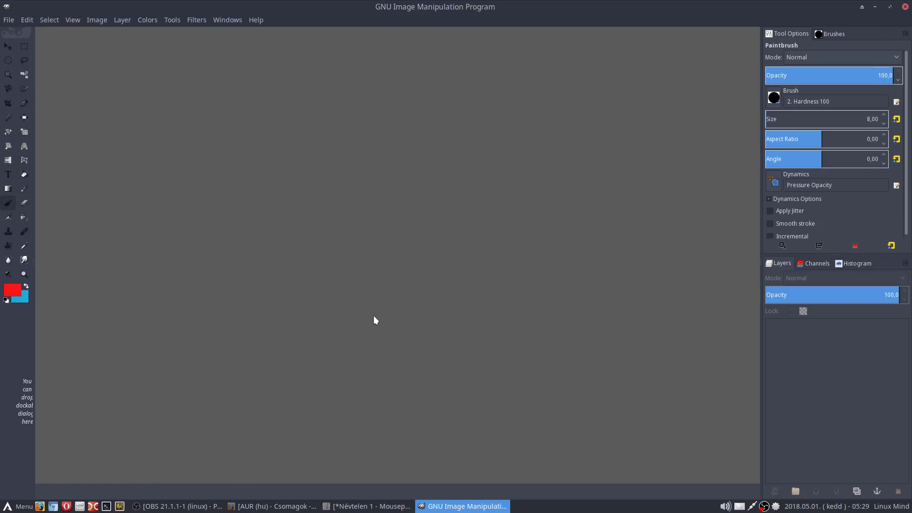
{"action": "key", "text": "ctrl+q"}
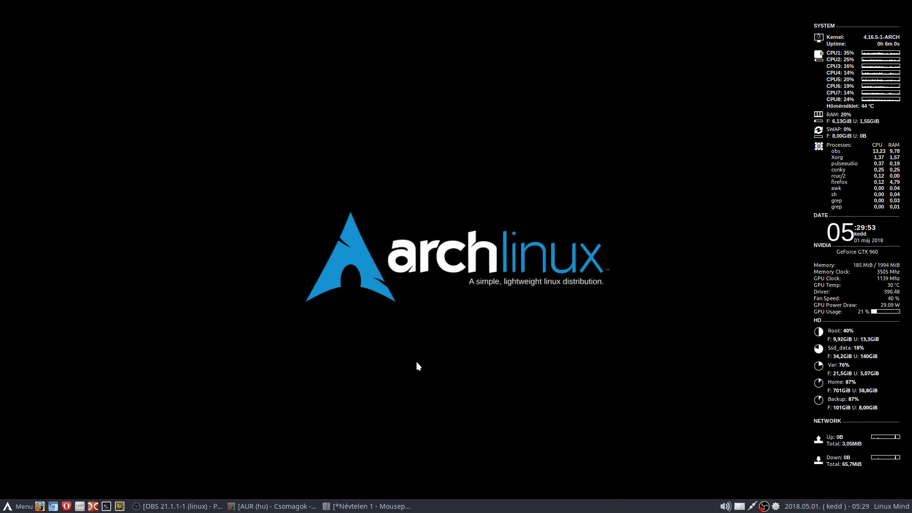
Bring back the Mousepad notes and select parts of the two package names.
{"action": "left_click", "coordinate": [405, 506]}
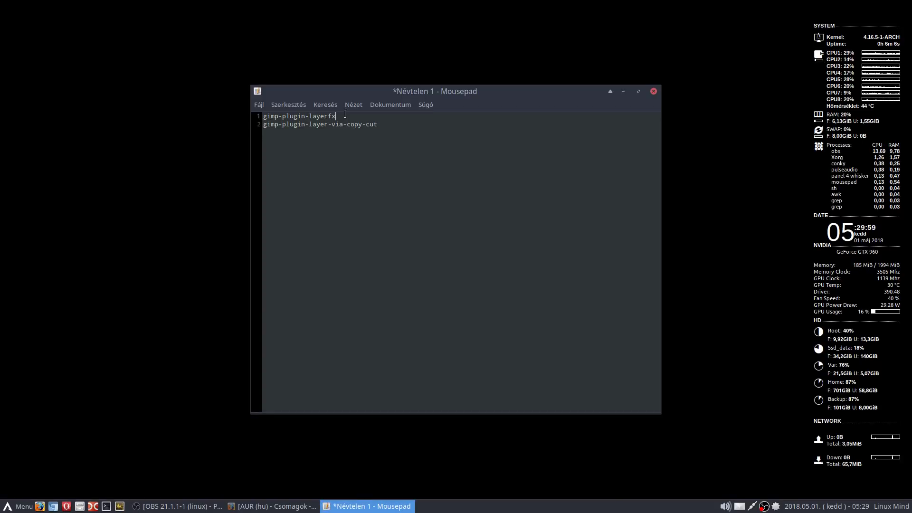
{"action": "left_click_drag", "start_coordinate": [342, 116], "coordinate": [259, 116]}
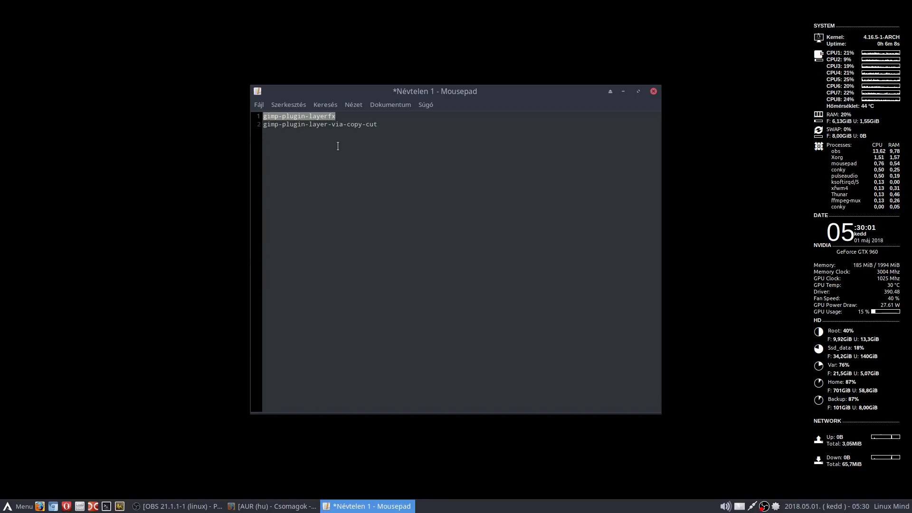
{"action": "left_click", "coordinate": [380, 134]}
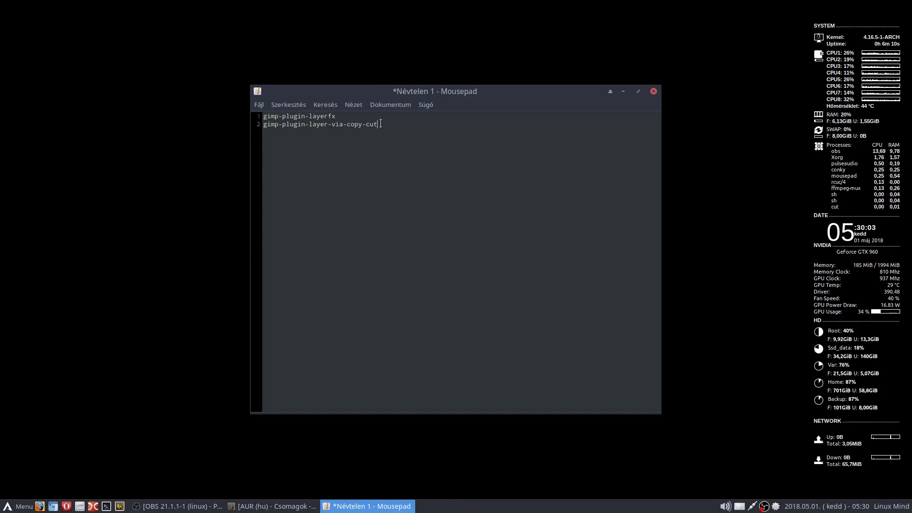
{"action": "left_click_drag", "start_coordinate": [379, 124], "coordinate": [253, 125]}
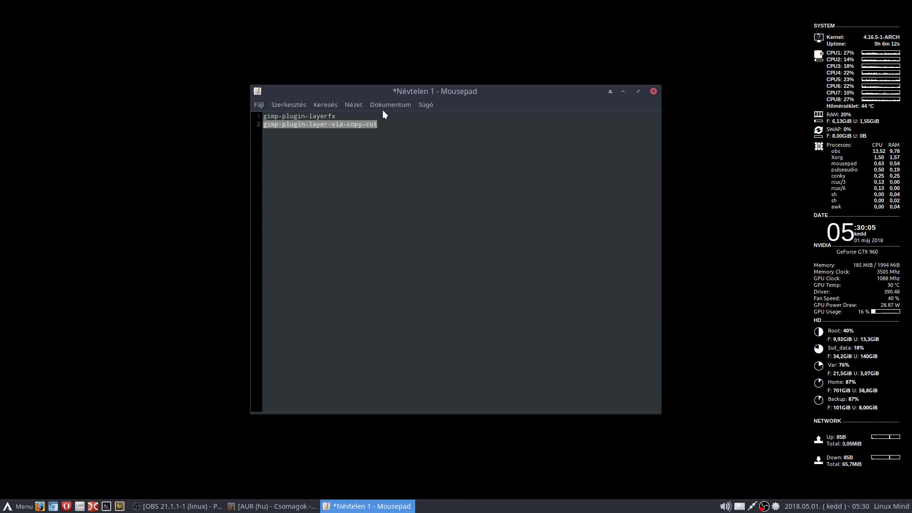
{"action": "left_click", "coordinate": [409, 135]}
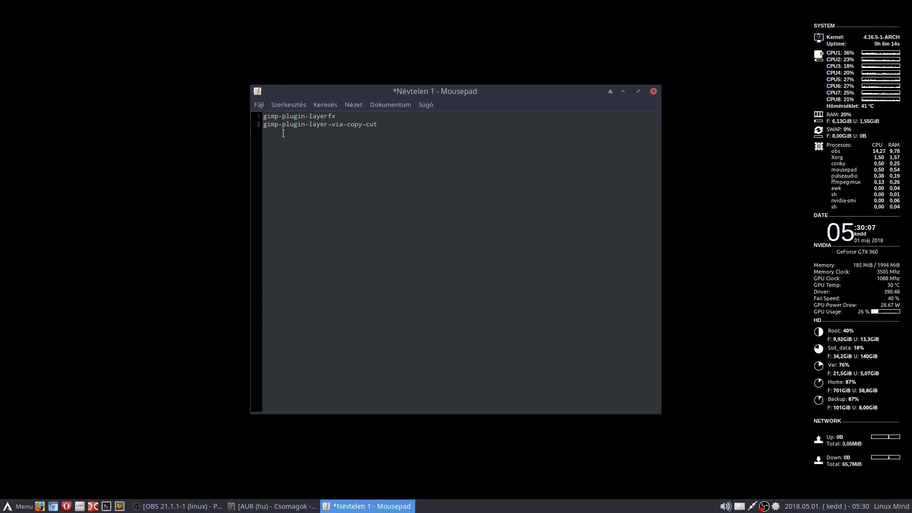
Copy gimp-plugin-layerfx from line 1 and switch to the AUR page in Firefox.
{"action": "triple_click", "coordinate": [285, 116]}
{"action": "right_click", "coordinate": [285, 116]}
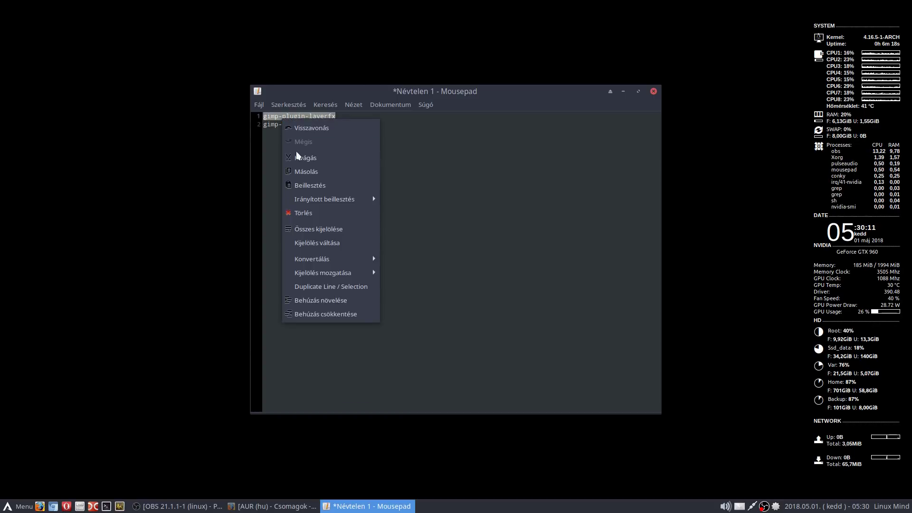
{"action": "left_click", "coordinate": [292, 169]}
{"action": "left_click", "coordinate": [271, 505]}
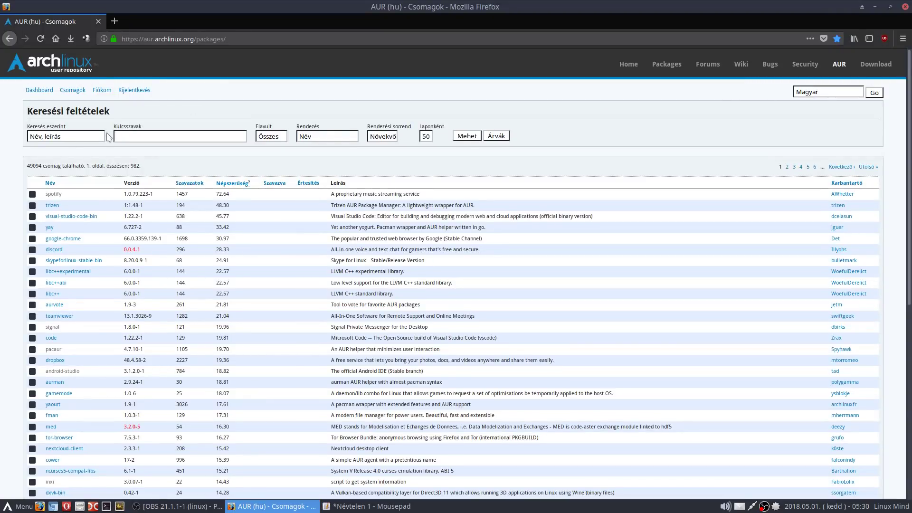
Search the AUR for the keyword gimp-plugin-layerfx.
{"action": "left_click", "coordinate": [136, 133]}
{"action": "key", "text": "ctrl+v"}
{"action": "key", "text": "Return"}
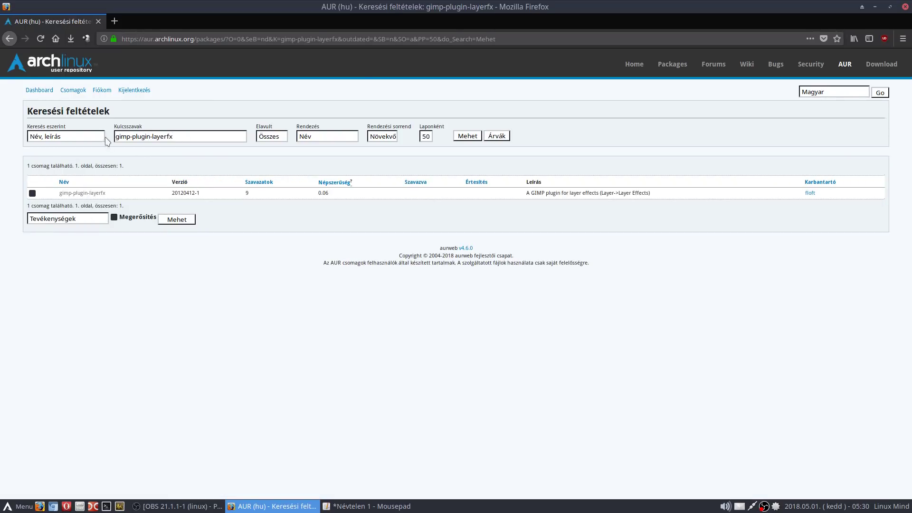
Broaden the AUR search to gimp-plugin and browse the matching packages.
{"action": "left_click_drag", "start_coordinate": [150, 138], "coordinate": [194, 136]}
{"action": "key", "text": "BackSpace"}
{"action": "key", "text": "Return"}
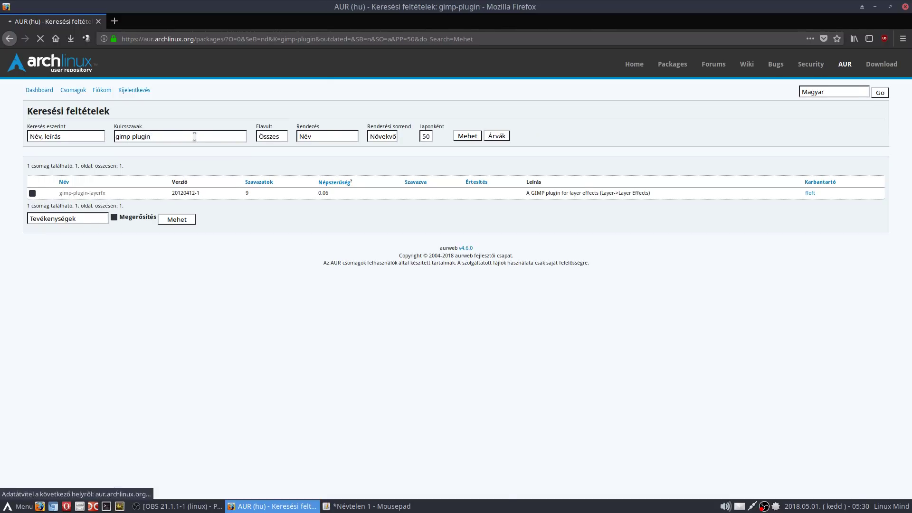
{"action": "scroll", "coordinate": [111, 202], "scroll_direction": "down", "scroll_amount": 5}
{"action": "scroll", "coordinate": [111, 202], "scroll_direction": "down", "scroll_amount": 2}
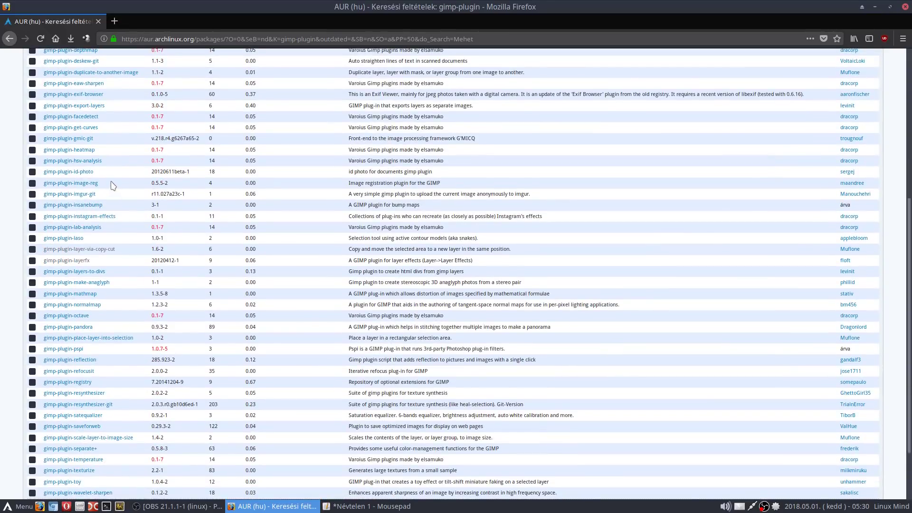
{"action": "scroll", "coordinate": [114, 186], "scroll_direction": "down", "scroll_amount": 3}
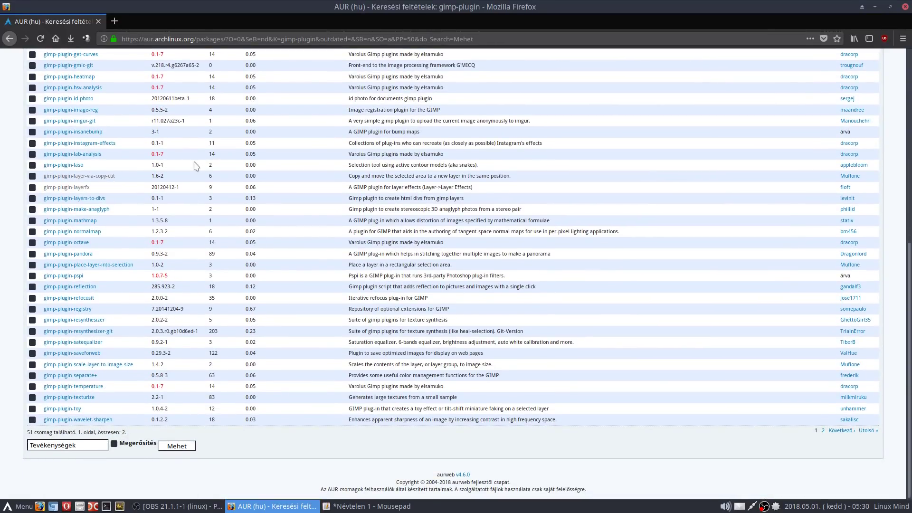
{"action": "scroll", "coordinate": [197, 166], "scroll_direction": "up", "scroll_amount": 2}
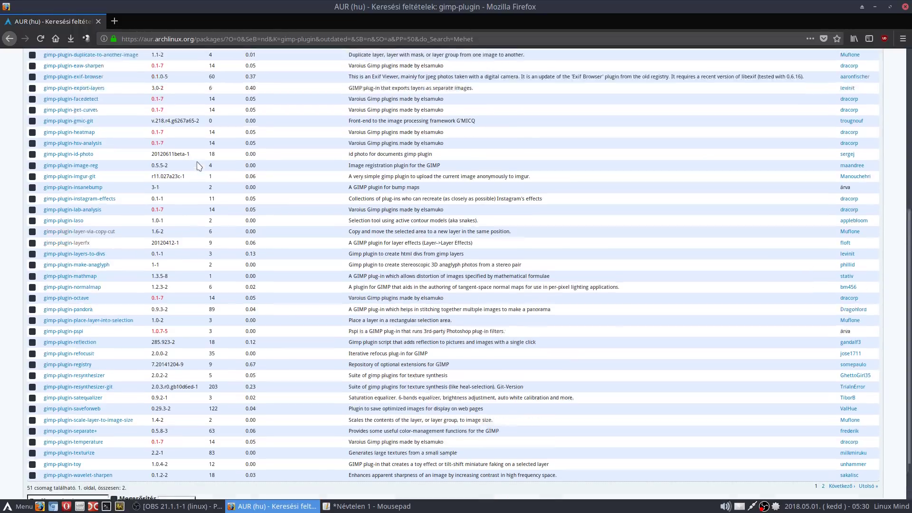
{"action": "scroll", "coordinate": [197, 166], "scroll_direction": "up", "scroll_amount": 3}
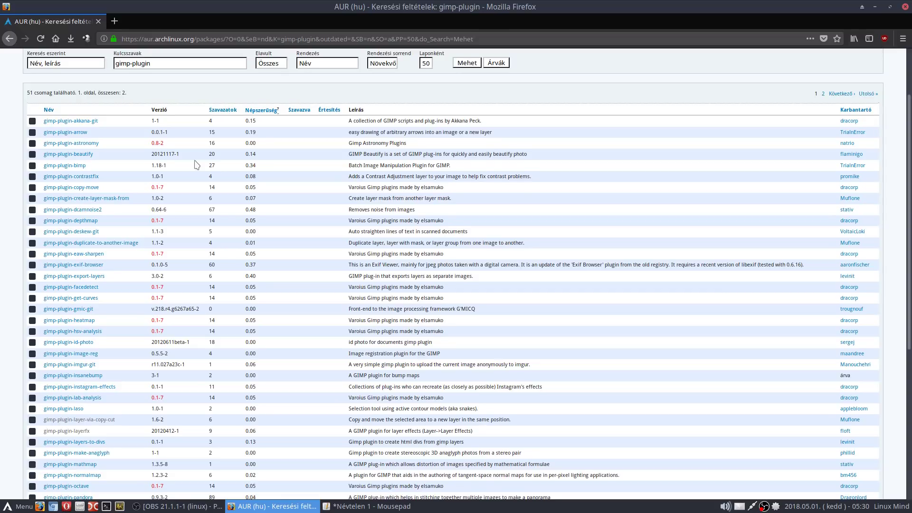
{"action": "scroll", "coordinate": [196, 165], "scroll_direction": "down", "scroll_amount": 2}
{"action": "scroll", "coordinate": [196, 165], "scroll_direction": "down", "scroll_amount": 3}
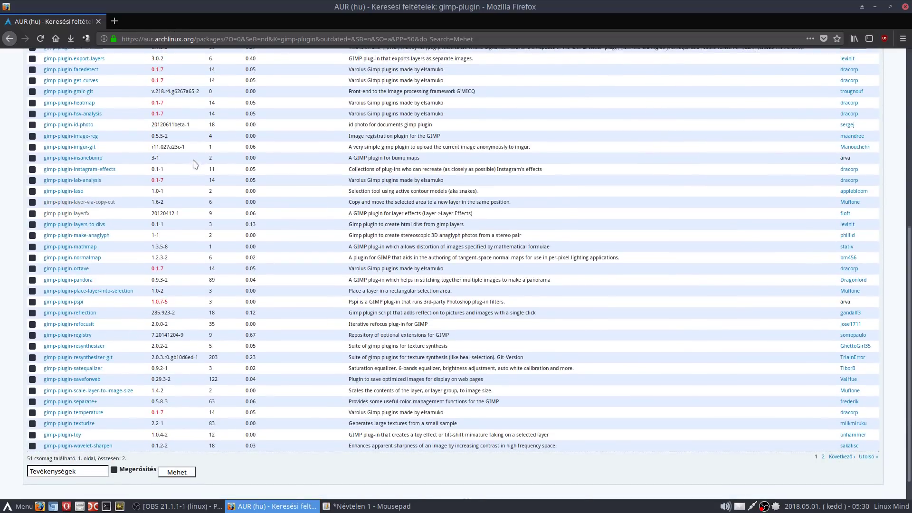
{"action": "scroll", "coordinate": [196, 164], "scroll_direction": "down", "scroll_amount": 1}
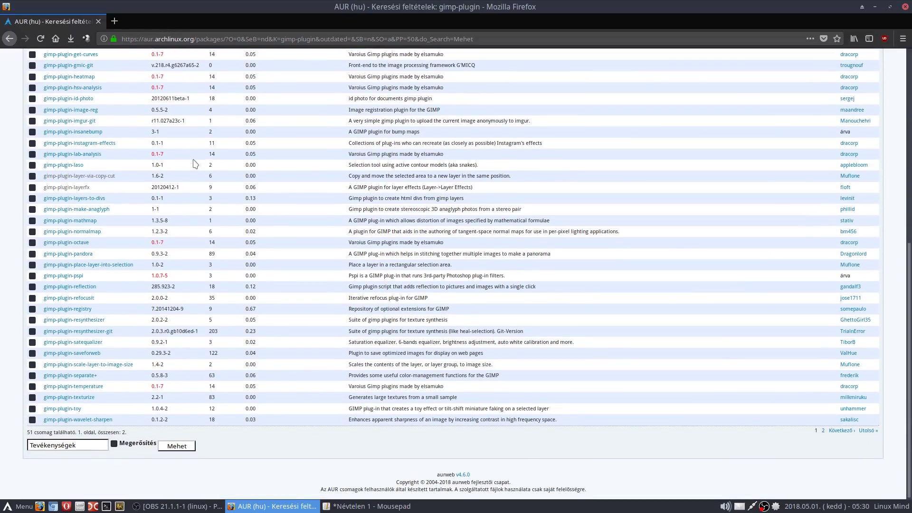
{"action": "scroll", "coordinate": [195, 164], "scroll_direction": "up", "scroll_amount": 2}
{"action": "scroll", "coordinate": [193, 162], "scroll_direction": "up", "scroll_amount": 2}
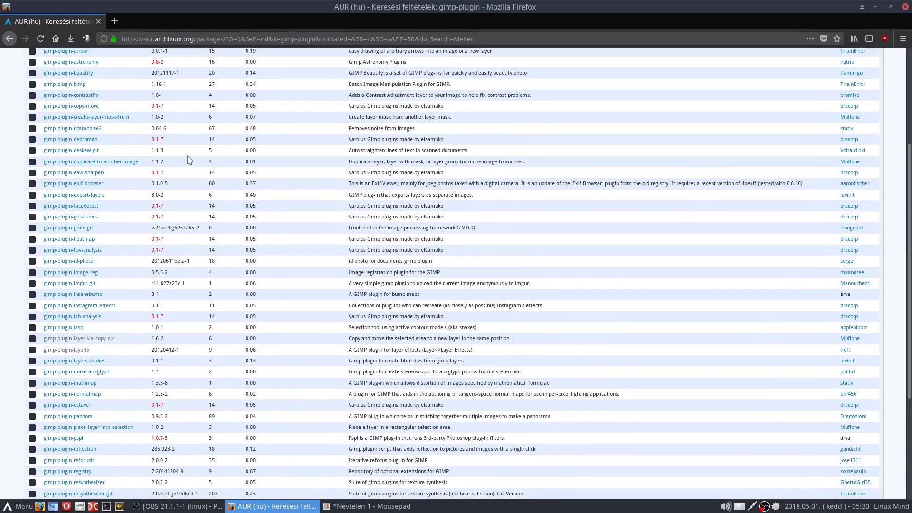
{"action": "scroll", "coordinate": [189, 160], "scroll_direction": "up", "scroll_amount": 2}
{"action": "scroll", "coordinate": [189, 160], "scroll_direction": "up", "scroll_amount": 1}
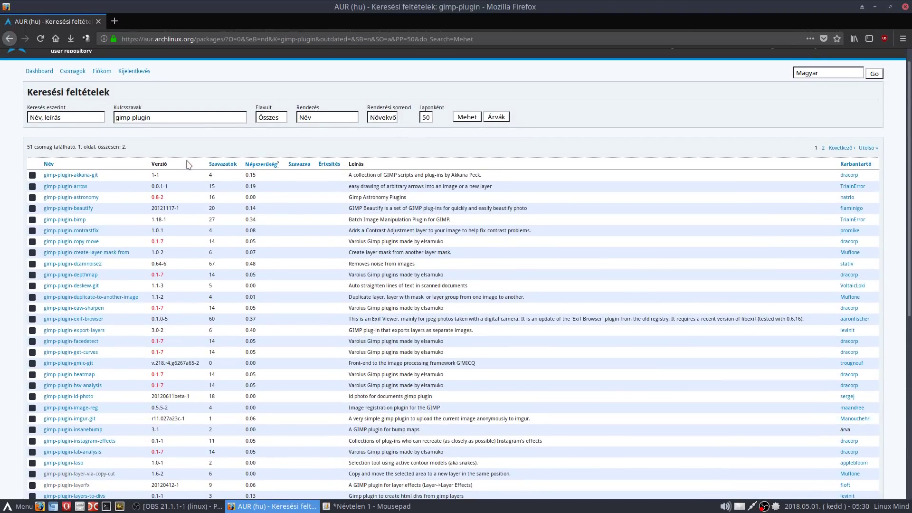
Search the AUR again for gimp-plugin-layerfx only and select the result name.
{"action": "left_click_drag", "start_coordinate": [170, 117], "coordinate": [66, 122]}
{"action": "key", "text": "ctrl+v"}
{"action": "key", "text": "Return"}
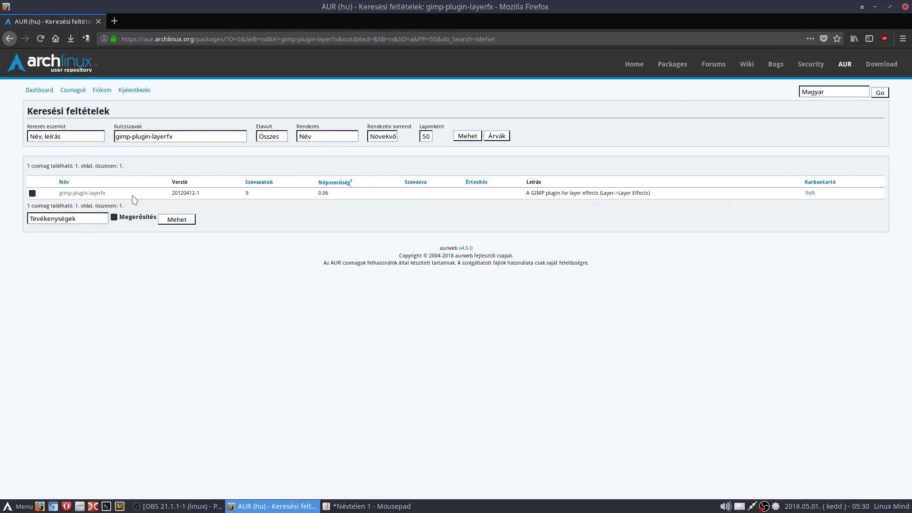
{"action": "left_click_drag", "start_coordinate": [132, 195], "coordinate": [53, 195]}
Copy gimp-plugin-layer-via-copy-cut from the notes and look it up in the AUR.
{"action": "left_click", "coordinate": [367, 506]}
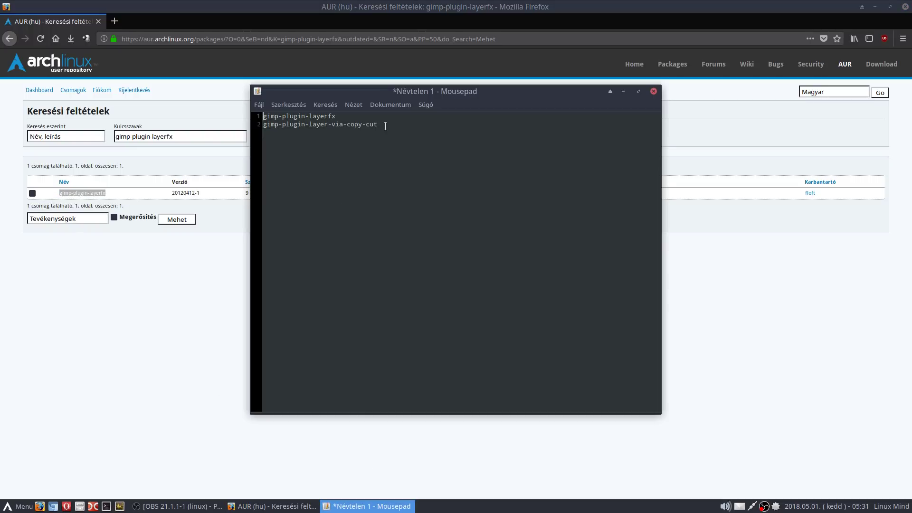
{"action": "left_click_drag", "start_coordinate": [385, 126], "coordinate": [250, 124]}
{"action": "key", "text": "ctrl+c"}
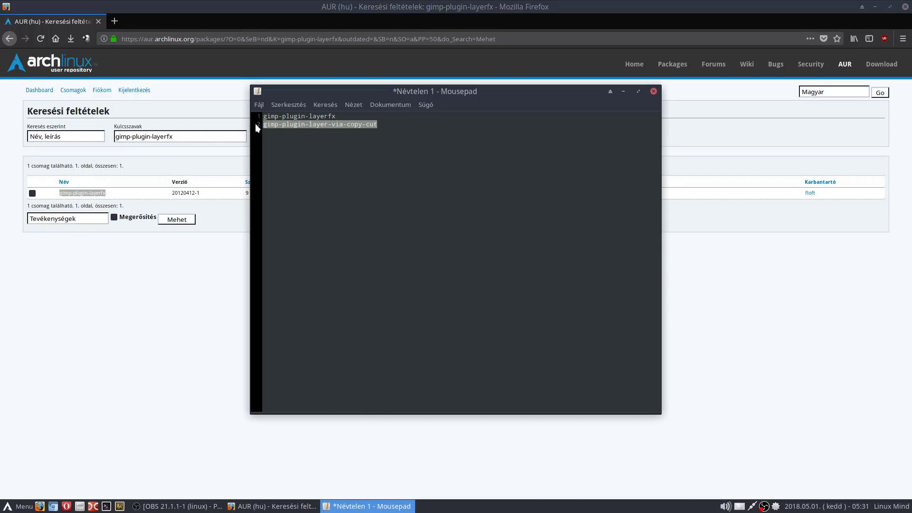
{"action": "triple_click", "coordinate": [216, 137]}
{"action": "key", "text": "ctrl+v"}
{"action": "key", "text": "Return"}
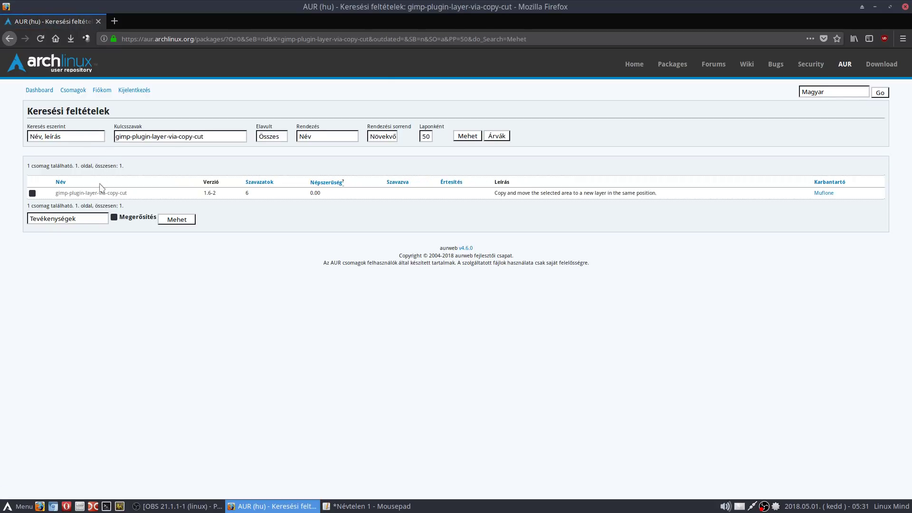
{"action": "left_click_drag", "start_coordinate": [144, 194], "coordinate": [52, 197]}
{"action": "left_click", "coordinate": [226, 368]}
Join both package names onto one Mousepad line, select it all, and minimize Mousepad.
{"action": "left_click", "coordinate": [283, 507]}
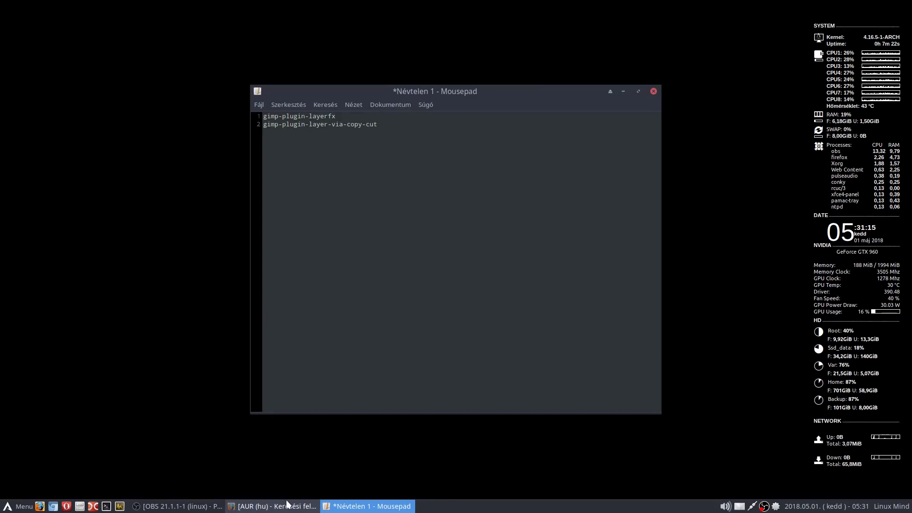
{"action": "key", "text": "BackSpace"}
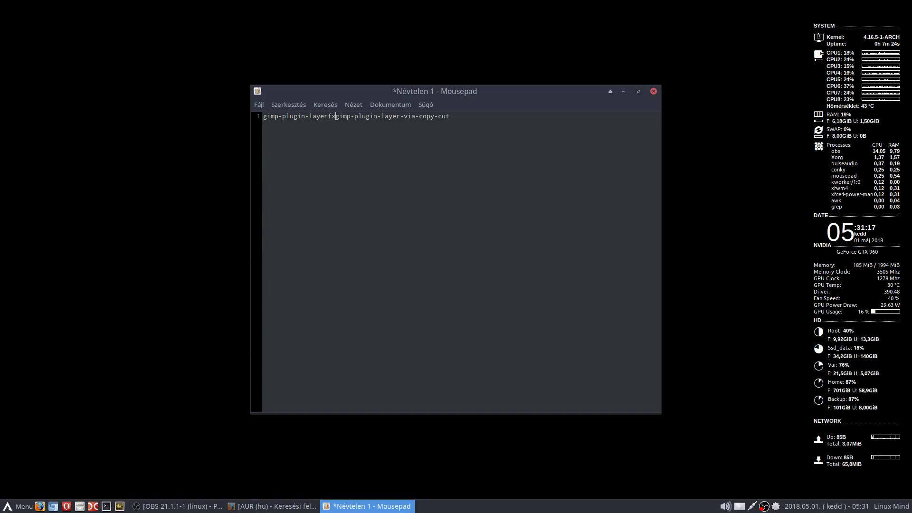
{"action": "key", "text": "ctrl+a"}
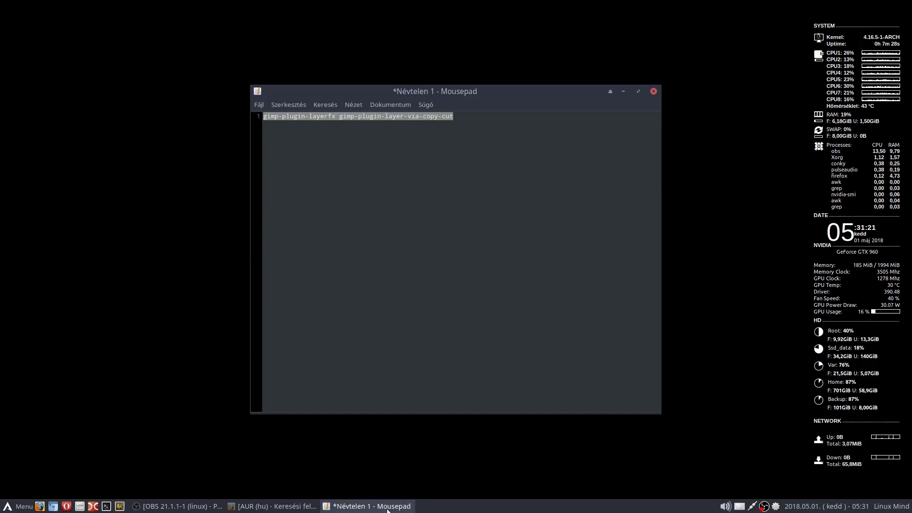
{"action": "key", "text": "alt+F9"}
Run 'yaourt -S gimp-plugin-layerfx gimp-plugin-layer-via-copy-cut --noconfirm' in a terminal.
{"action": "left_click", "coordinate": [106, 506]}
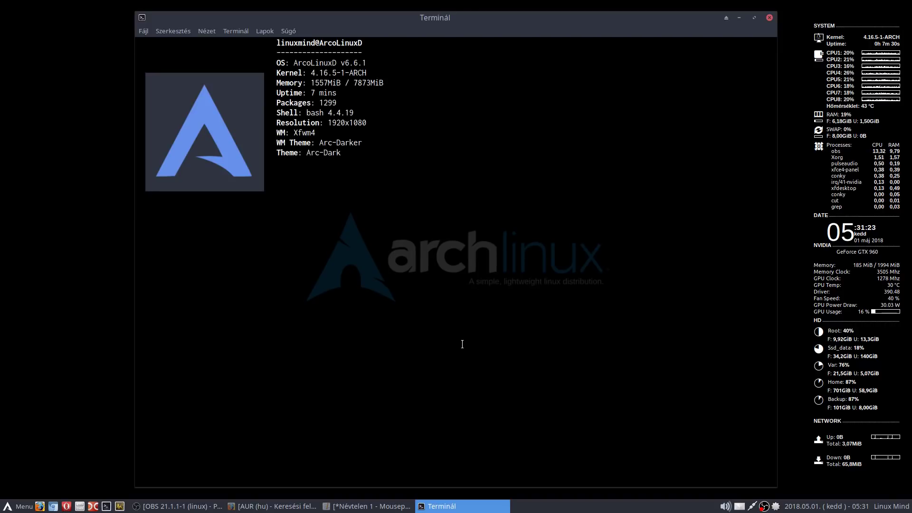
{"action": "type", "text": "yaourt "}
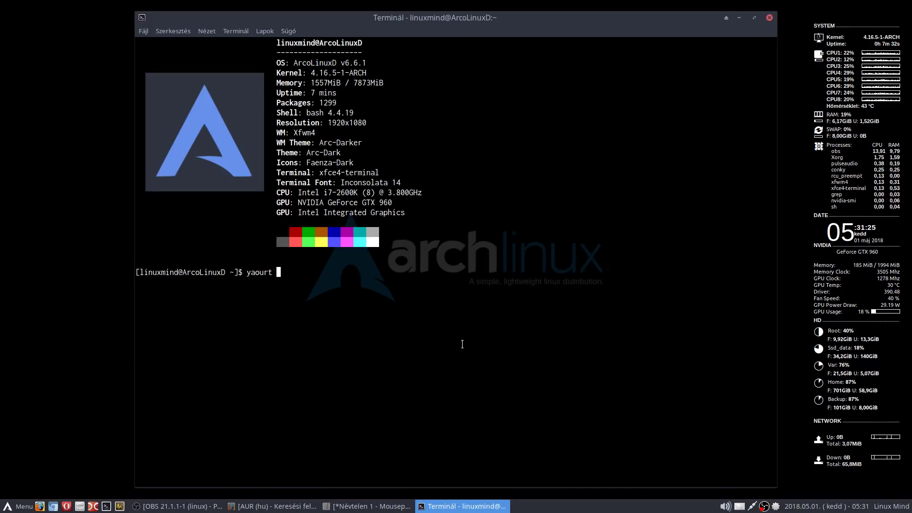
{"action": "type", "text": "-S"}
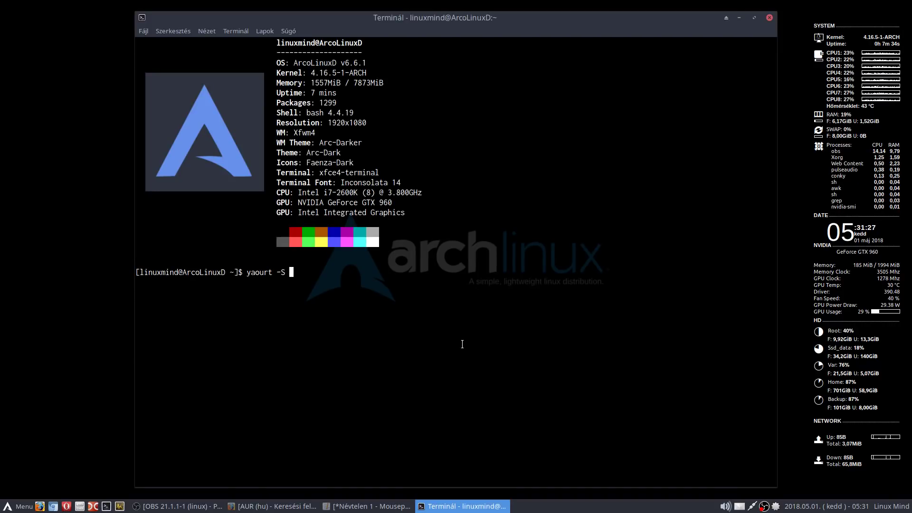
{"action": "key", "text": "ctrl+shift+v"}
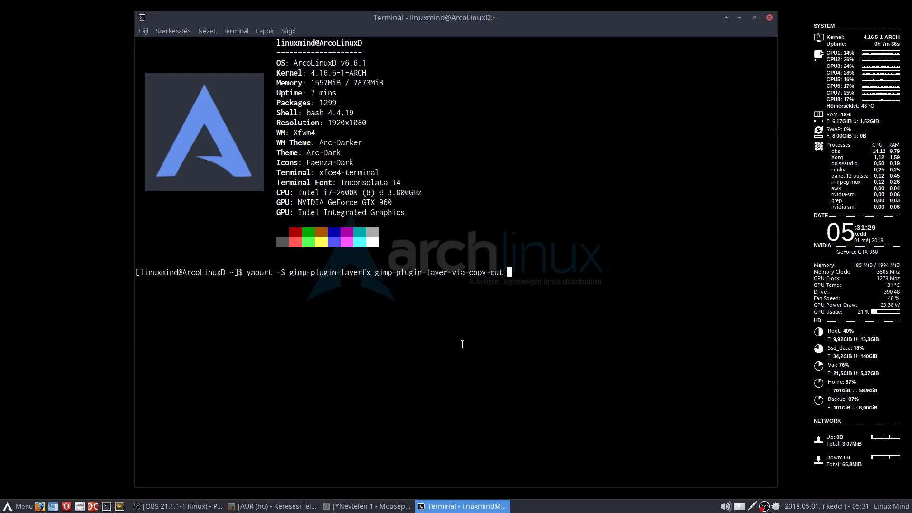
{"action": "type", "text": "--noconfirm"}
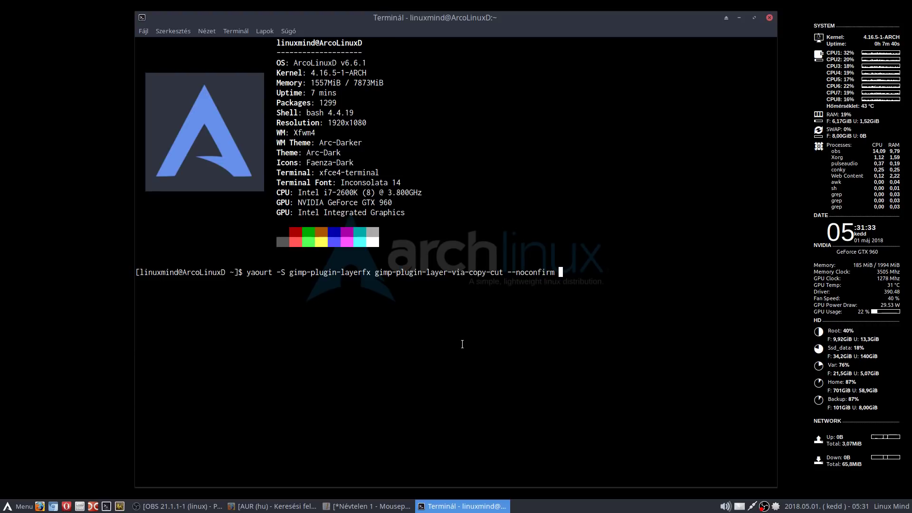
{"action": "key", "text": "Return"}
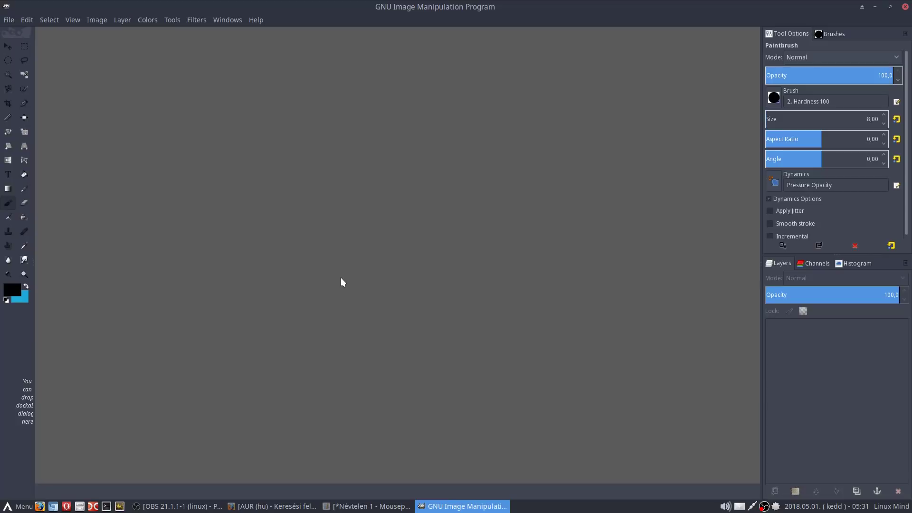
Create a new 640×400 image and bucket-fill the canvas black.
{"action": "key", "text": "ctrl+n"}
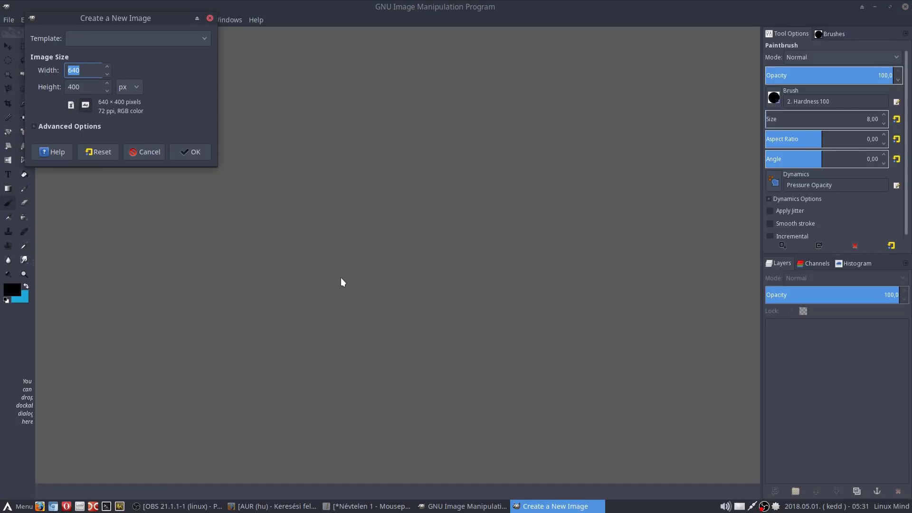
{"action": "key", "text": "Return"}
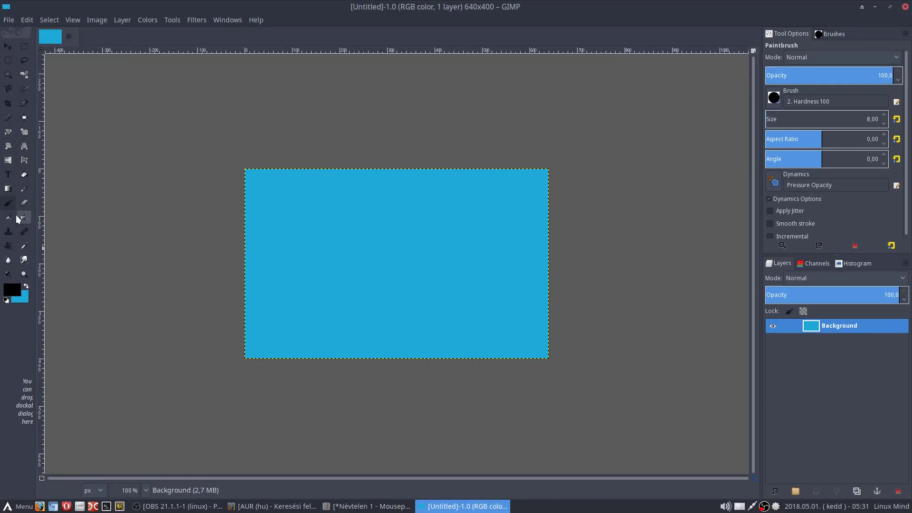
{"action": "key", "text": "shift+b"}
{"action": "left_click", "coordinate": [315, 214]}
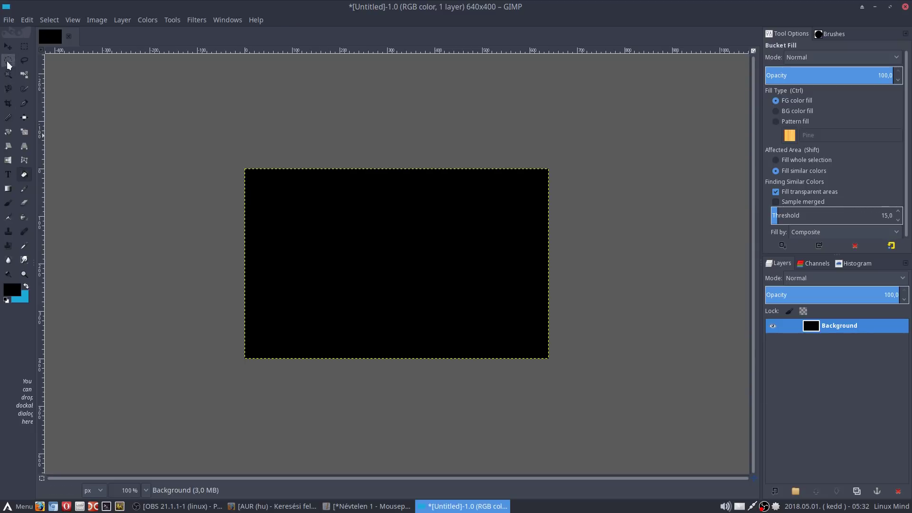
Add the text PRÓBA on the canvas and make it white.
{"action": "left_click", "coordinate": [8, 174]}
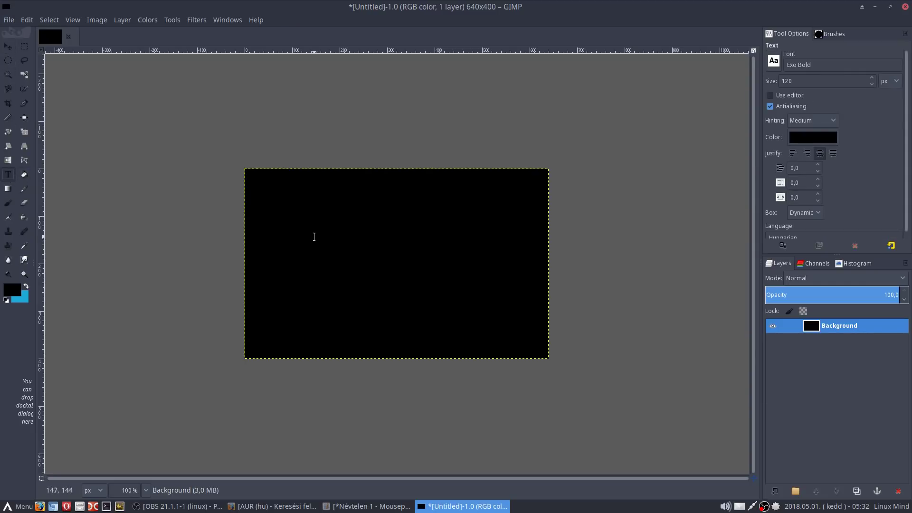
{"action": "left_click", "coordinate": [335, 235]}
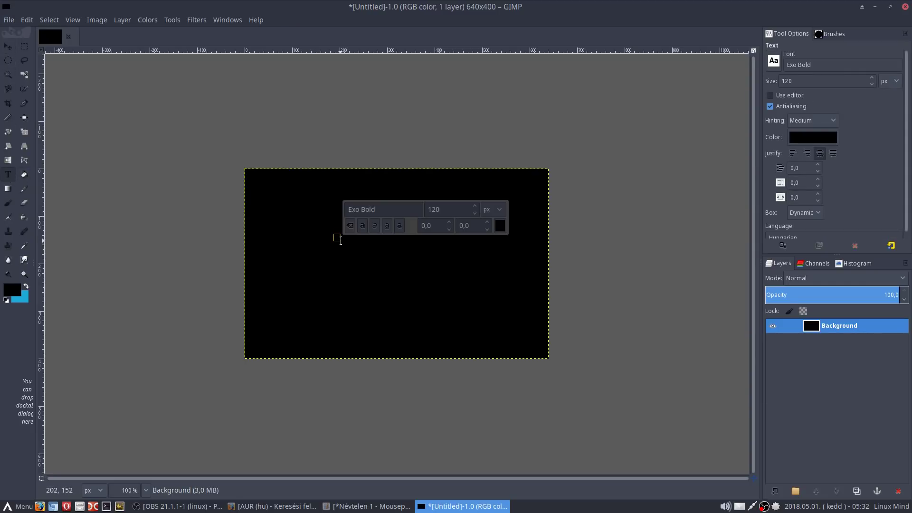
{"action": "type", "text": "PRÓBA"}
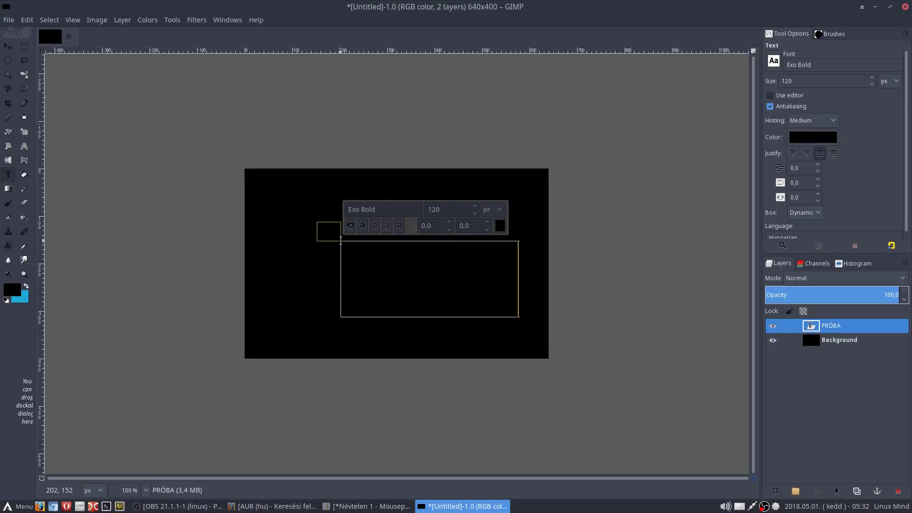
{"action": "key", "text": "ctrl+a"}
{"action": "left_click", "coordinate": [810, 137]}
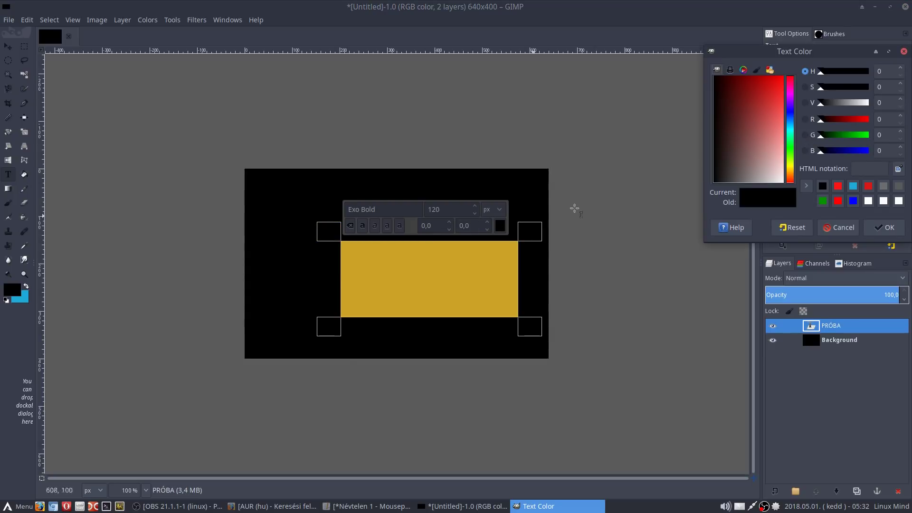
{"action": "left_click", "coordinate": [868, 201]}
{"action": "left_click", "coordinate": [884, 227]}
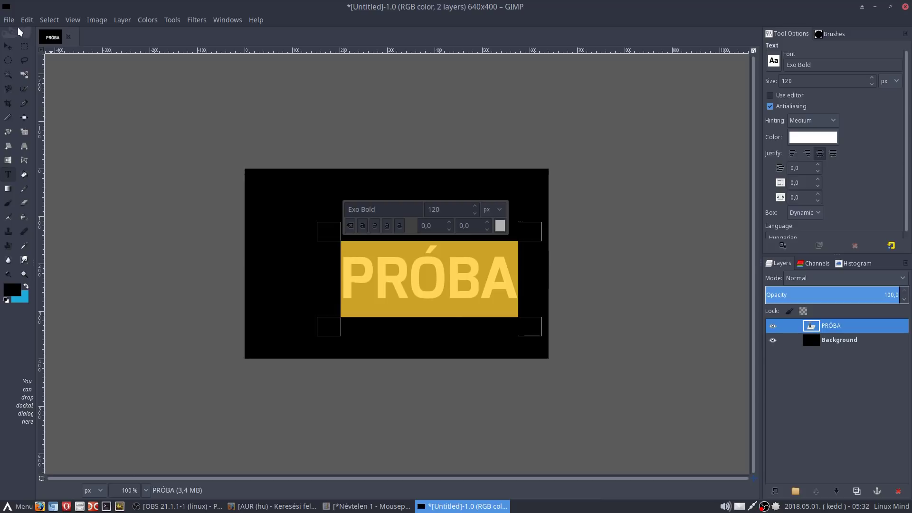
Move the PRÓBA text up and left into the upper middle, then open the PRÓBA layer's menu.
{"action": "left_click", "coordinate": [8, 46]}
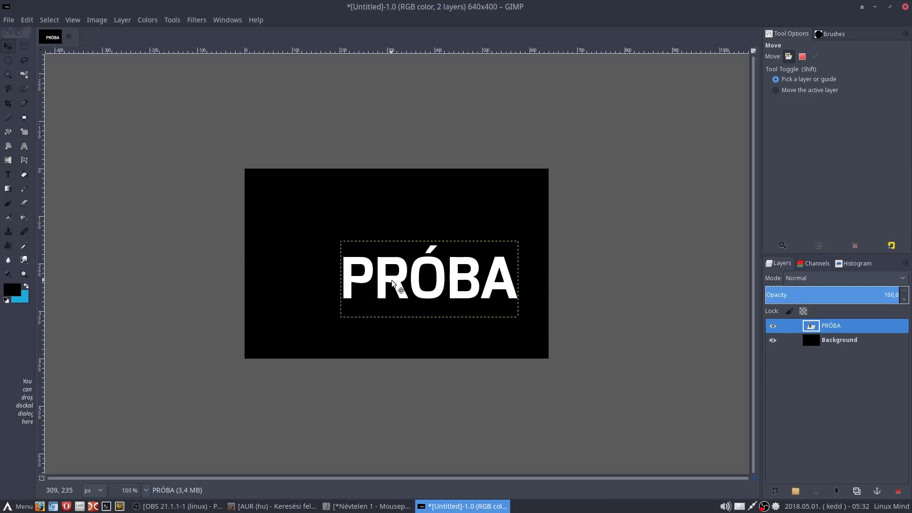
{"action": "left_click_drag", "start_coordinate": [392, 283], "coordinate": [370, 264]}
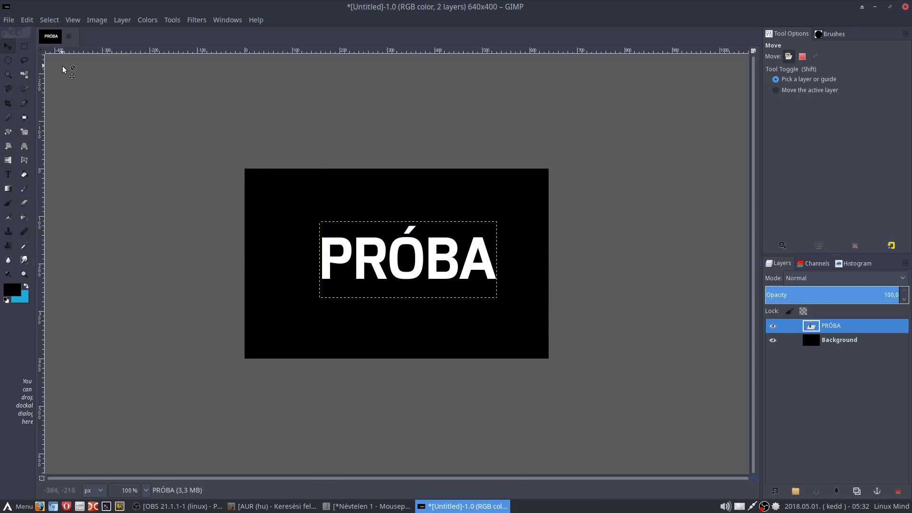
{"action": "mouse_move", "coordinate": [474, 254]}
{"action": "left_mouse_down"}
{"action": "mouse_move", "coordinate": [446, 233]}
{"action": "mouse_move", "coordinate": [454, 231]}
{"action": "left_mouse_up"}
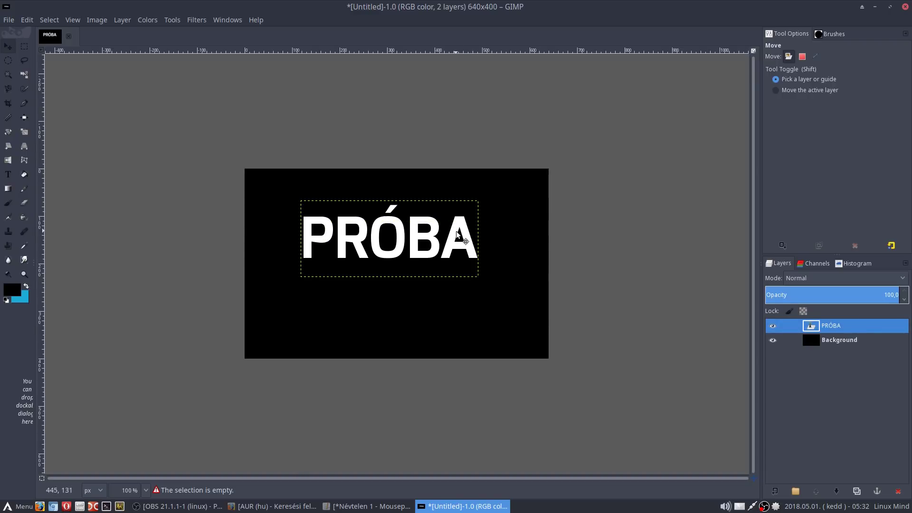
{"action": "right_click", "coordinate": [411, 238]}
{"action": "mouse_move", "coordinate": [447, 324]}
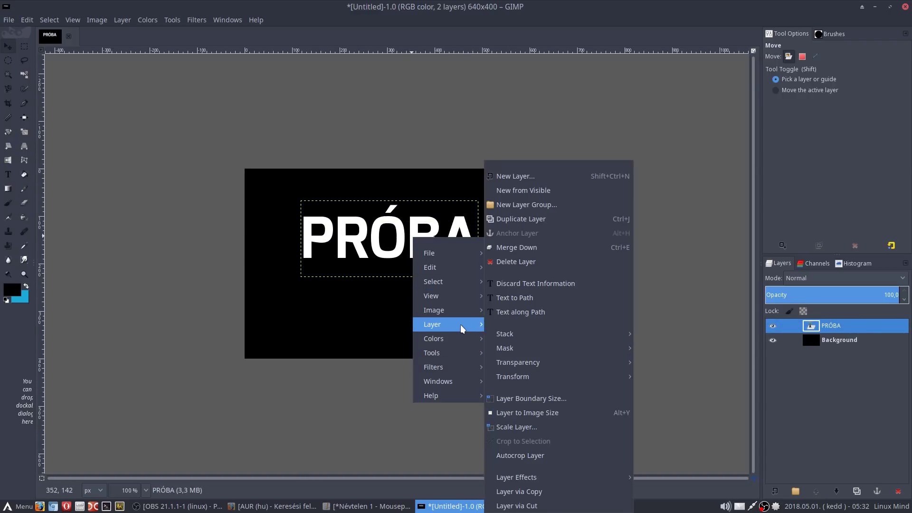
{"action": "mouse_move", "coordinate": [541, 478]}
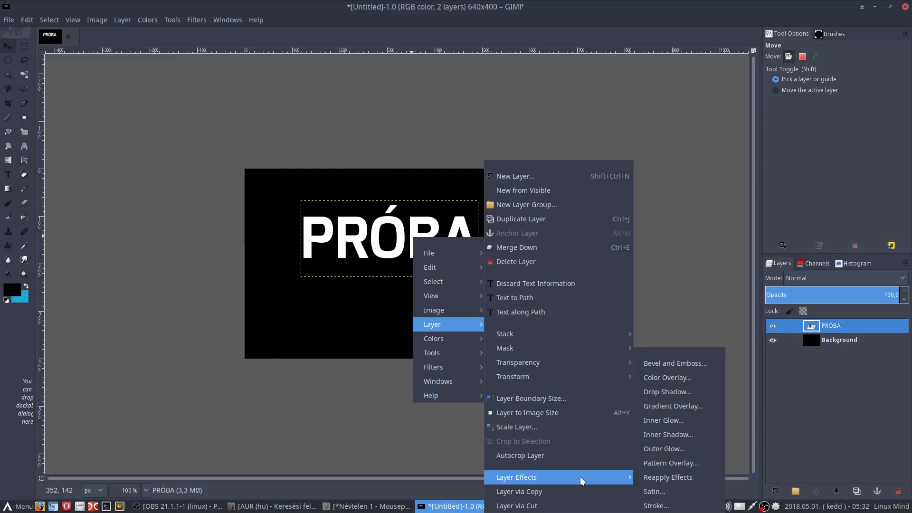
{"action": "left_click", "coordinate": [845, 428]}
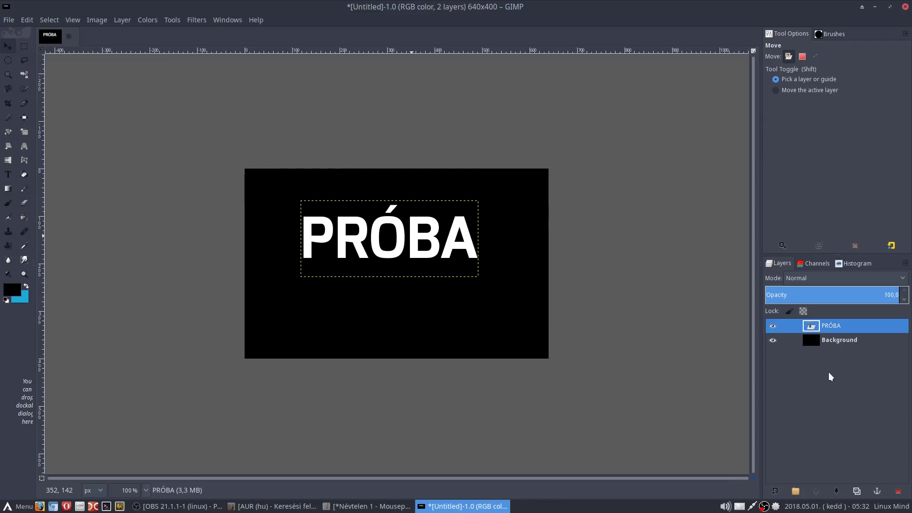
{"action": "right_click", "coordinate": [822, 323]}
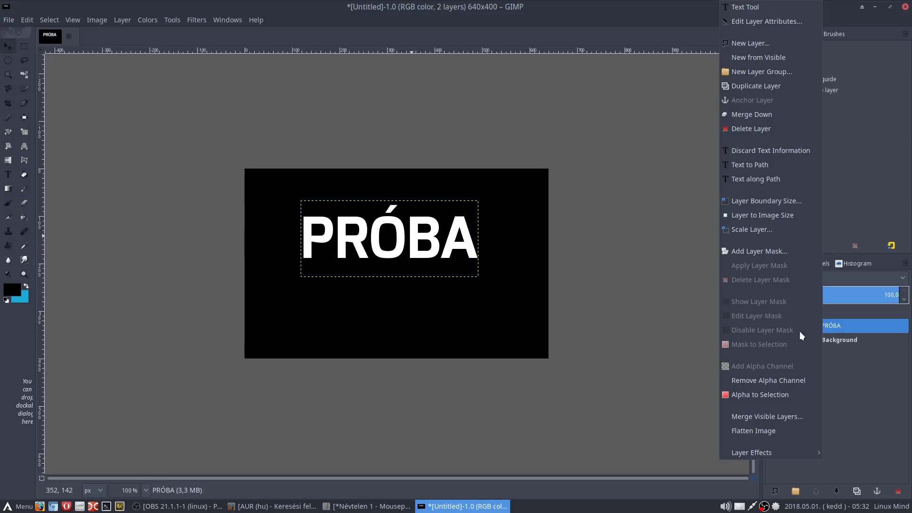
{"action": "mouse_move", "coordinate": [751, 452]}
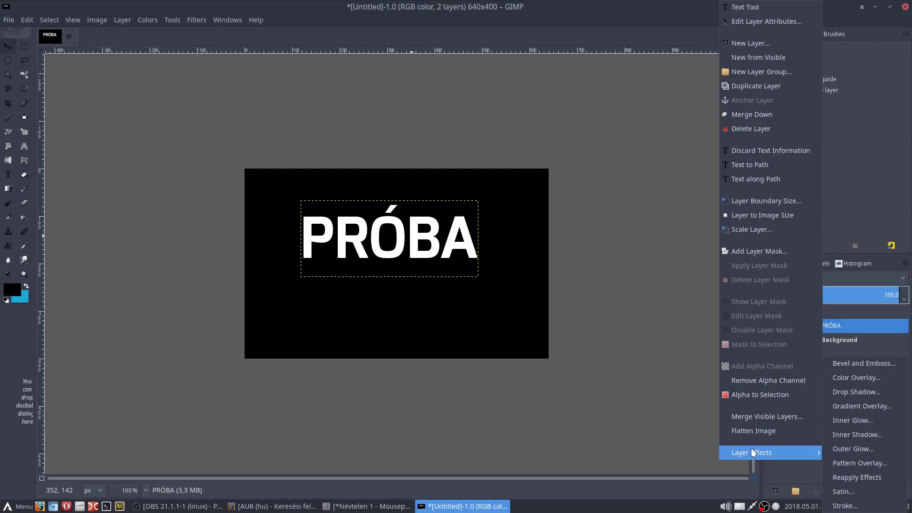
Add a red Drop Shadow with Normal blend mode to the PRÓBA text.
{"action": "left_click", "coordinate": [853, 394]}
{"action": "left_click", "coordinate": [408, 160]}
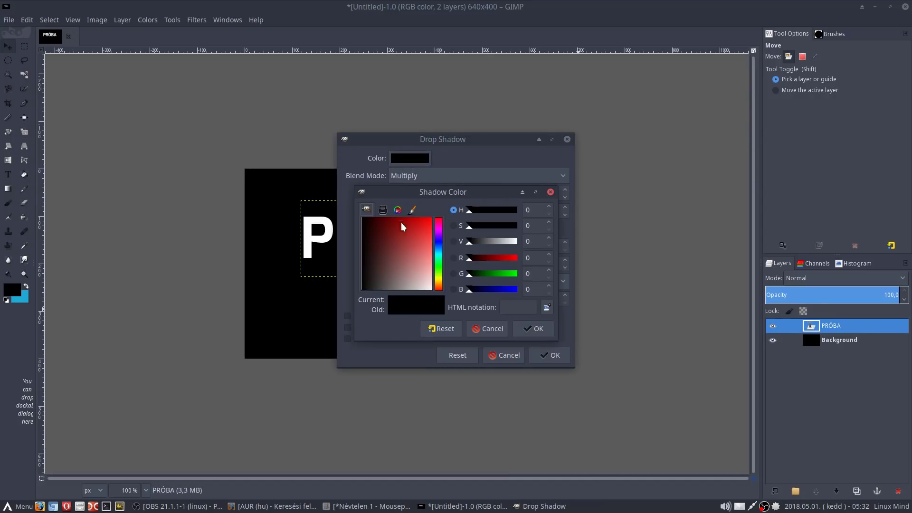
{"action": "left_click_drag", "start_coordinate": [401, 222], "coordinate": [439, 226]}
{"action": "left_click", "coordinate": [539, 328]}
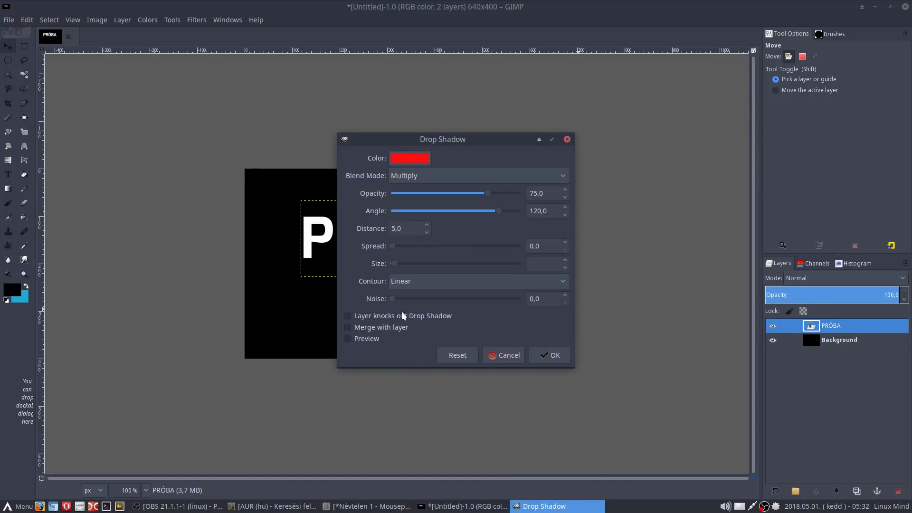
{"action": "left_click", "coordinate": [363, 339]}
{"action": "left_click_drag", "start_coordinate": [460, 140], "coordinate": [633, 108]}
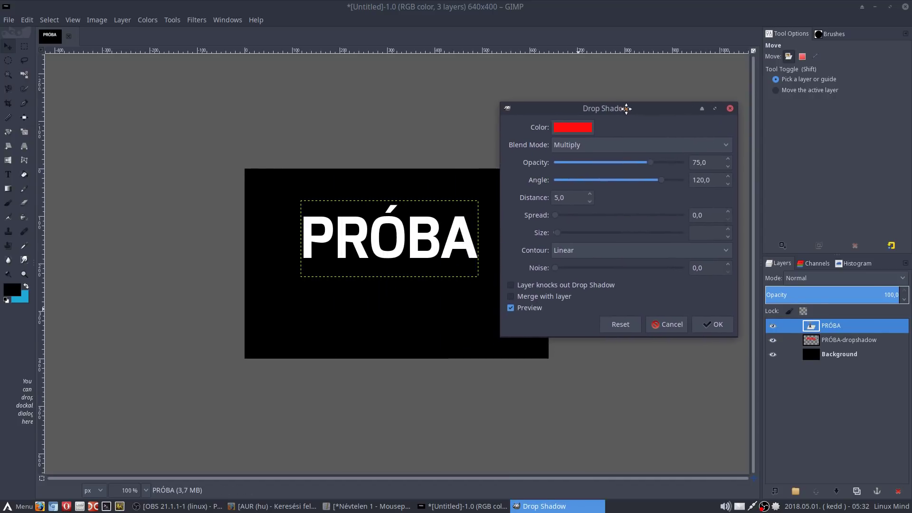
{"action": "left_click", "coordinate": [623, 143]}
{"action": "left_click", "coordinate": [616, 112]}
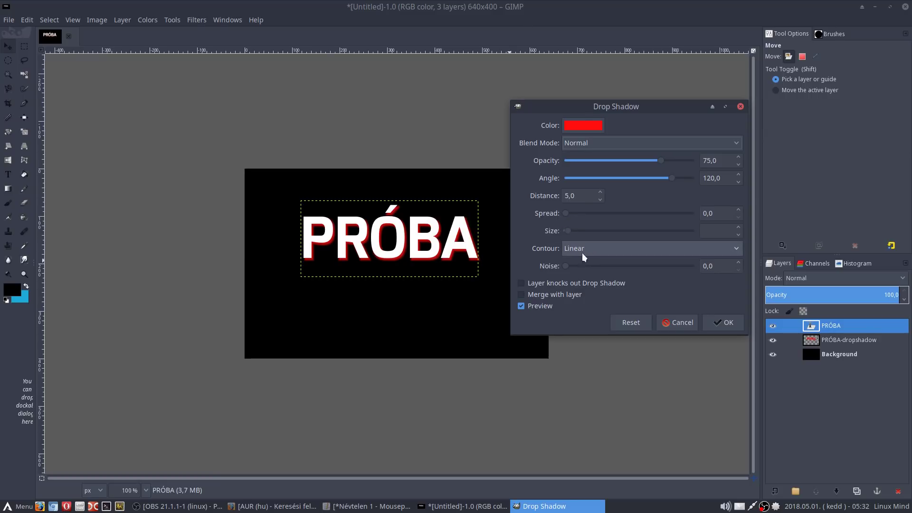
{"action": "left_click", "coordinate": [719, 322]}
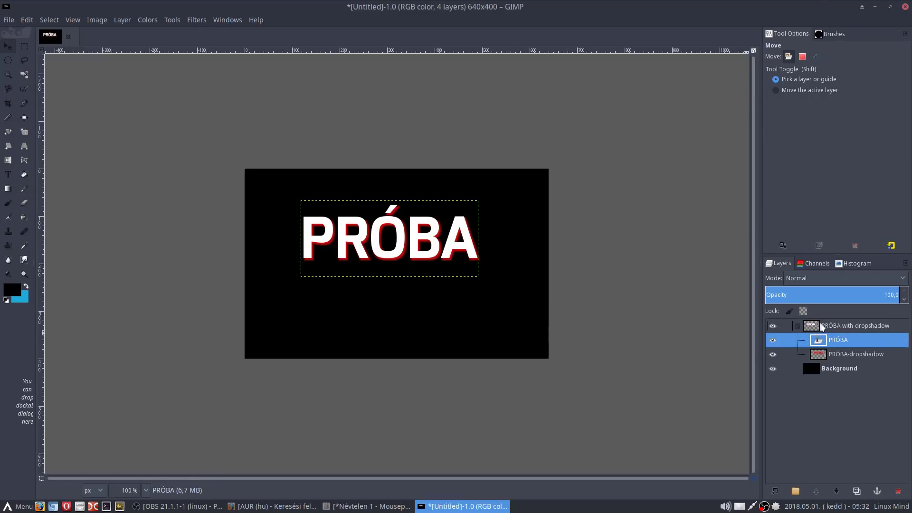
{"action": "right_click", "coordinate": [819, 325]}
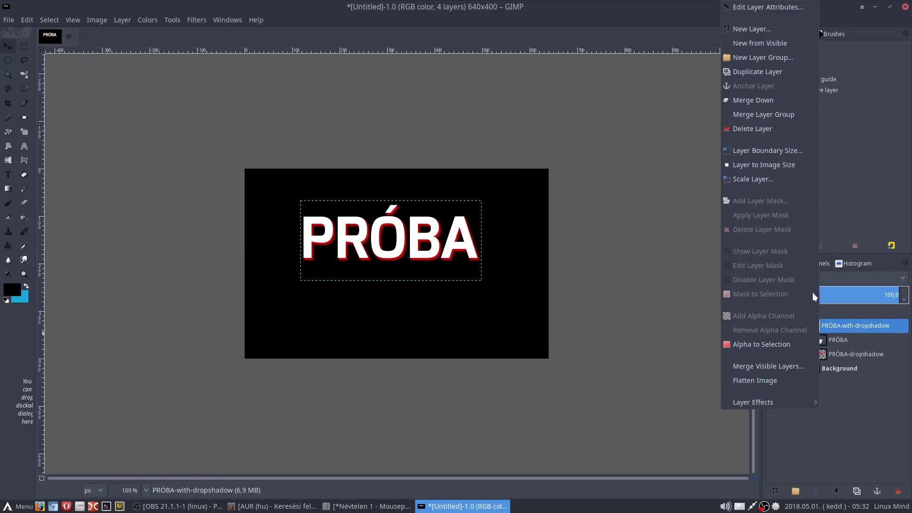
Merge the drop-shadow group, then start an Outer Glow with a yellow colour and preview.
{"action": "left_click", "coordinate": [773, 112]}
{"action": "right_click", "coordinate": [818, 331]}
{"action": "mouse_move", "coordinate": [748, 387]}
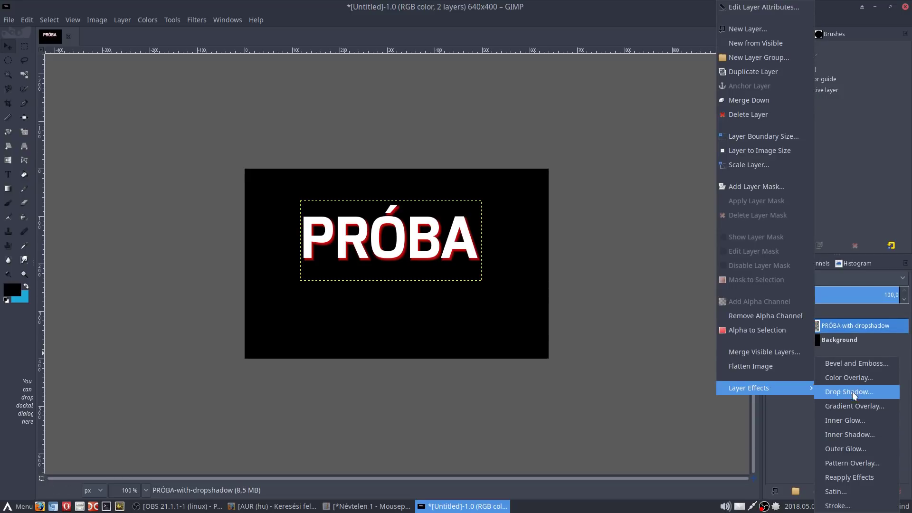
{"action": "left_click", "coordinate": [845, 448]}
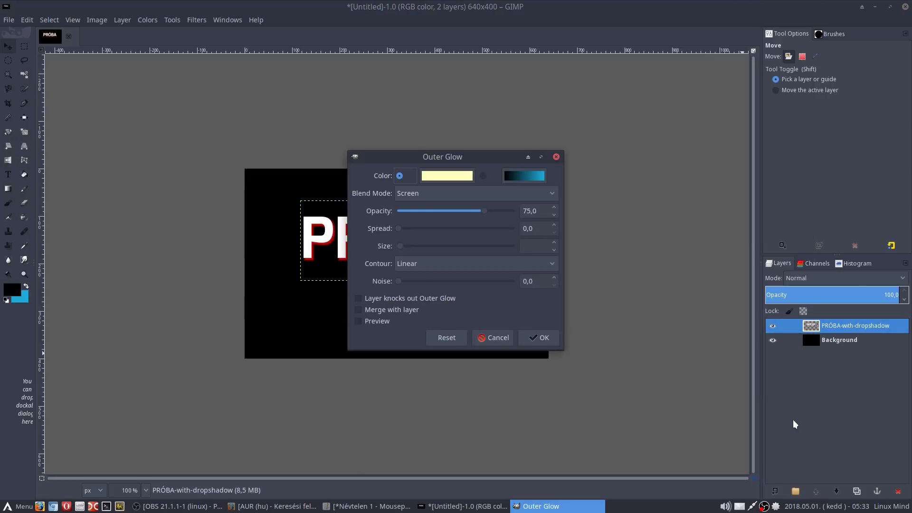
{"action": "left_click_drag", "start_coordinate": [470, 159], "coordinate": [700, 114]}
{"action": "left_click", "coordinate": [677, 130]}
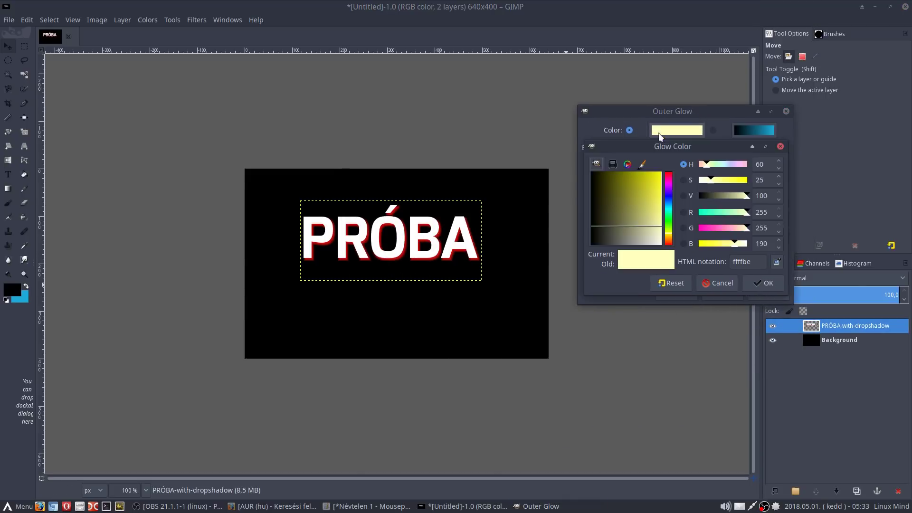
{"action": "left_click_drag", "start_coordinate": [647, 221], "coordinate": [675, 169]}
{"action": "left_click", "coordinate": [756, 288]}
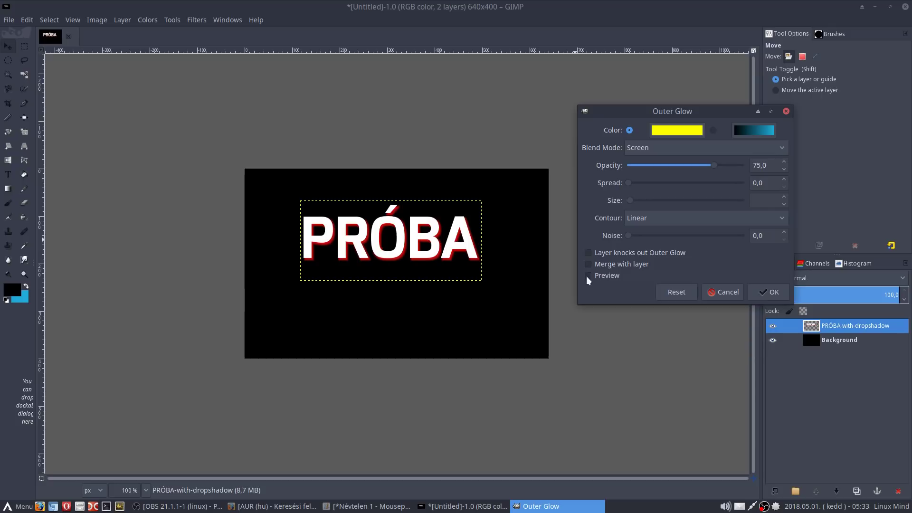
{"action": "left_click", "coordinate": [588, 275]}
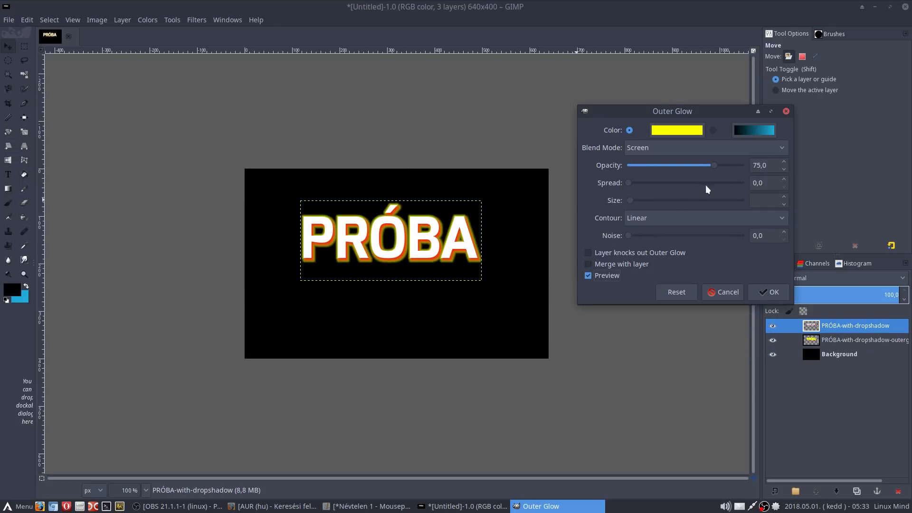
Compare Linear, Cone - Inverted, Cove - Deep and Gaussian contours, then apply the glow with Cone.
{"action": "left_click", "coordinate": [716, 218]}
{"action": "left_click", "coordinate": [715, 231]}
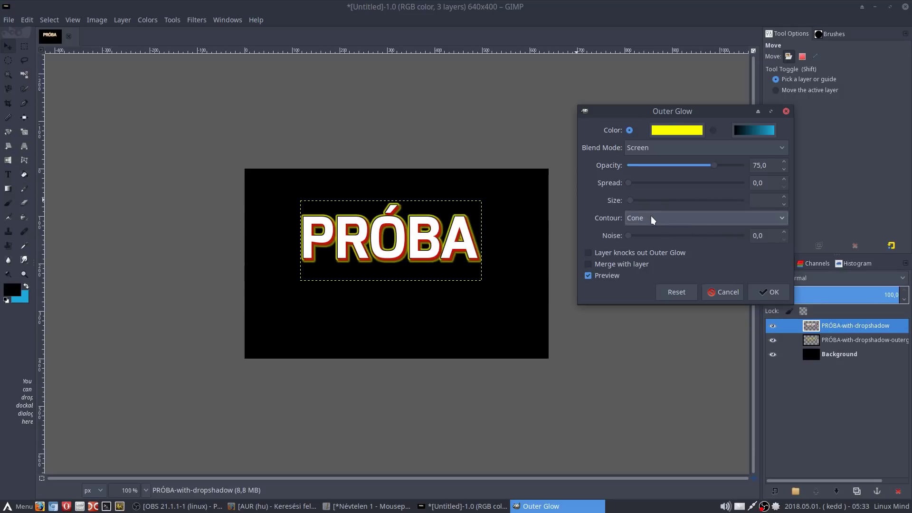
{"action": "left_click", "coordinate": [661, 216]}
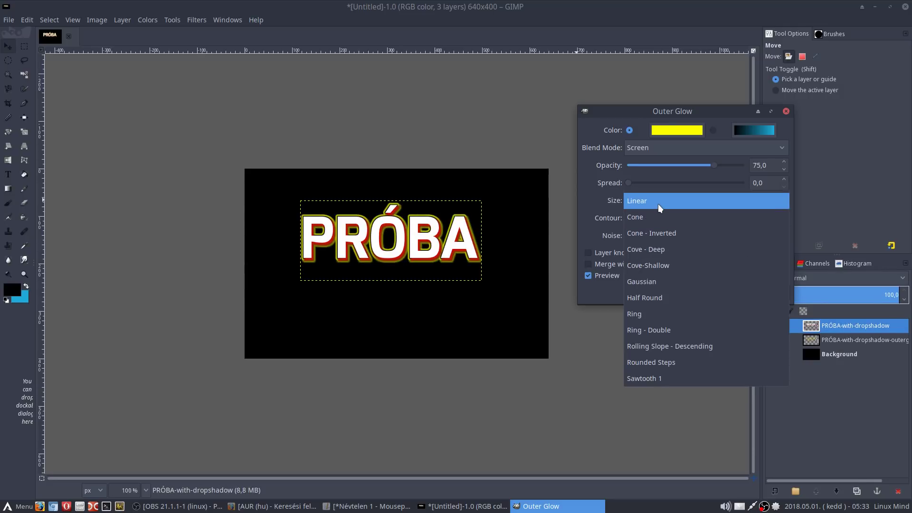
{"action": "left_click", "coordinate": [656, 204]}
{"action": "left_click", "coordinate": [658, 218]}
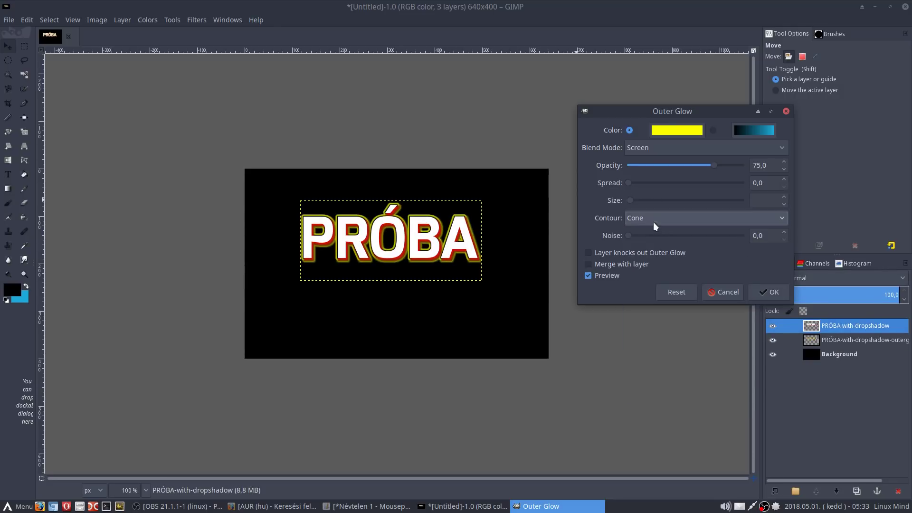
{"action": "left_click", "coordinate": [650, 218]}
{"action": "left_click", "coordinate": [654, 232]}
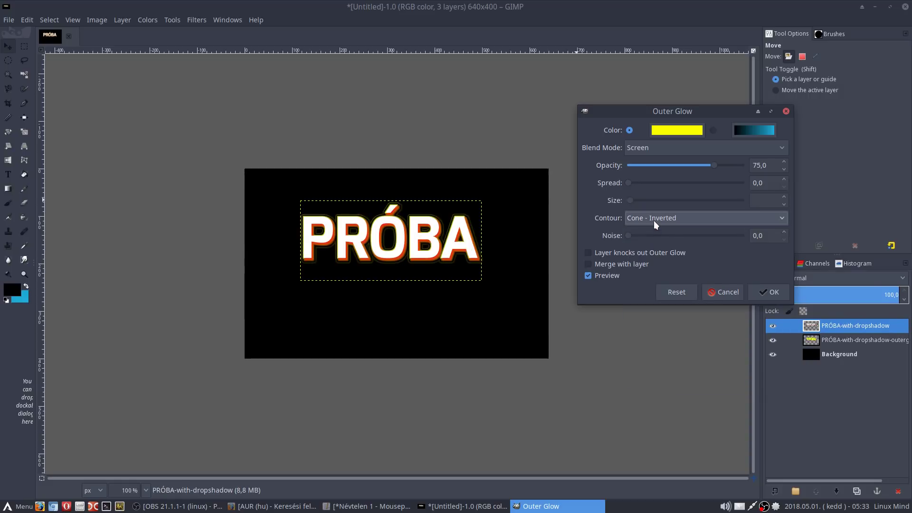
{"action": "left_click", "coordinate": [653, 220]}
{"action": "left_click", "coordinate": [654, 235]}
{"action": "left_click", "coordinate": [651, 221]}
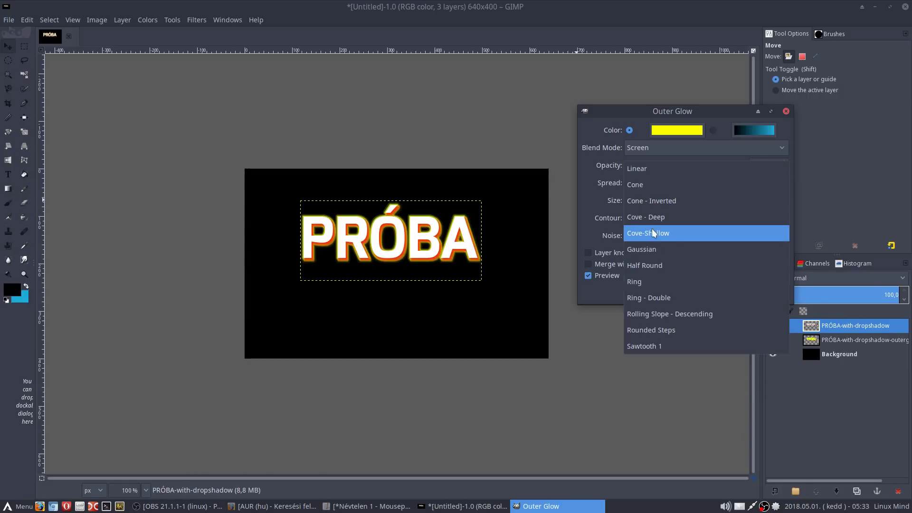
{"action": "left_click", "coordinate": [653, 221]}
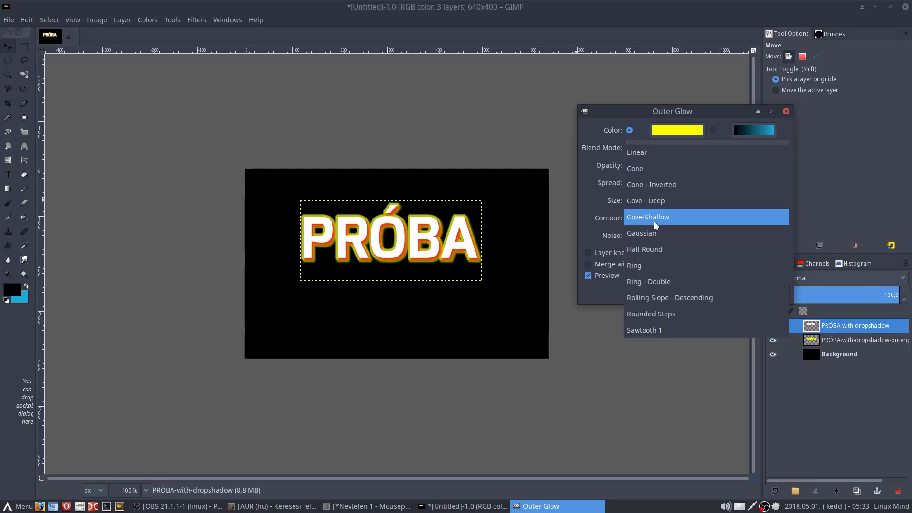
{"action": "left_click", "coordinate": [654, 241]}
{"action": "left_click", "coordinate": [651, 218]}
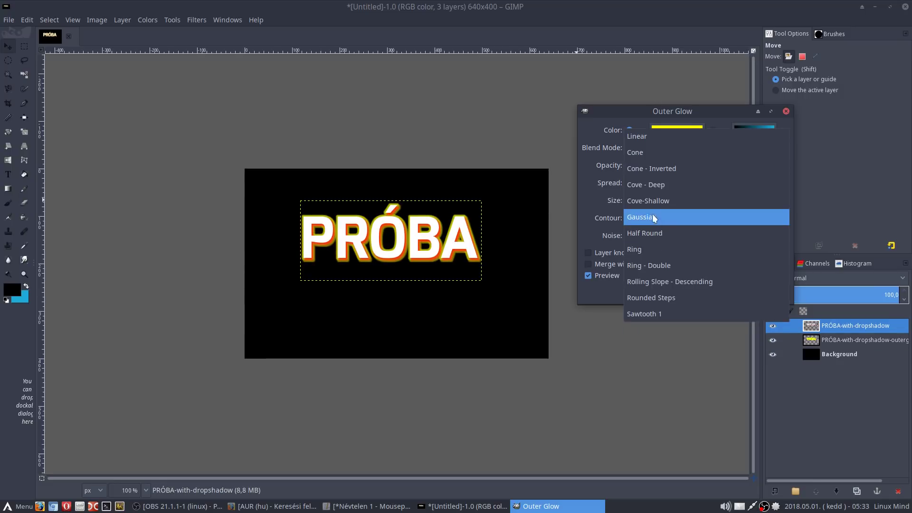
{"action": "left_click", "coordinate": [653, 173]}
{"action": "left_click", "coordinate": [649, 218]}
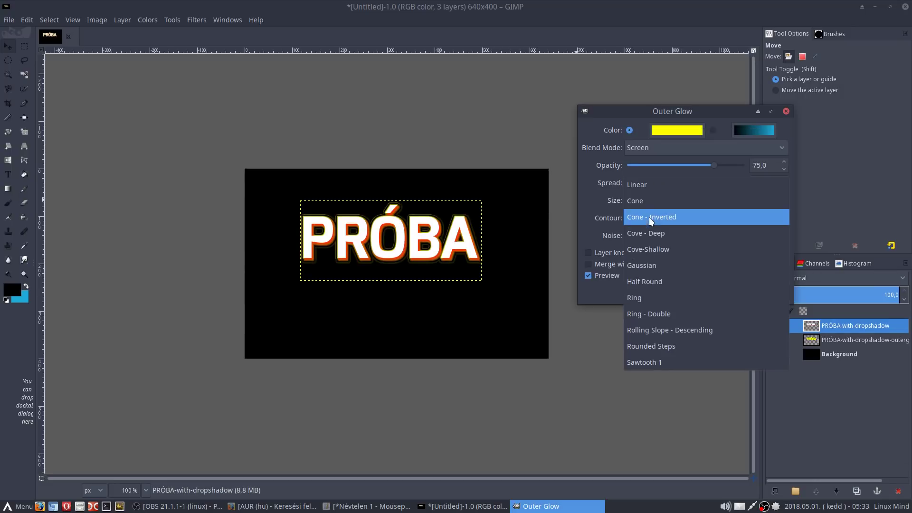
{"action": "left_click", "coordinate": [646, 200]}
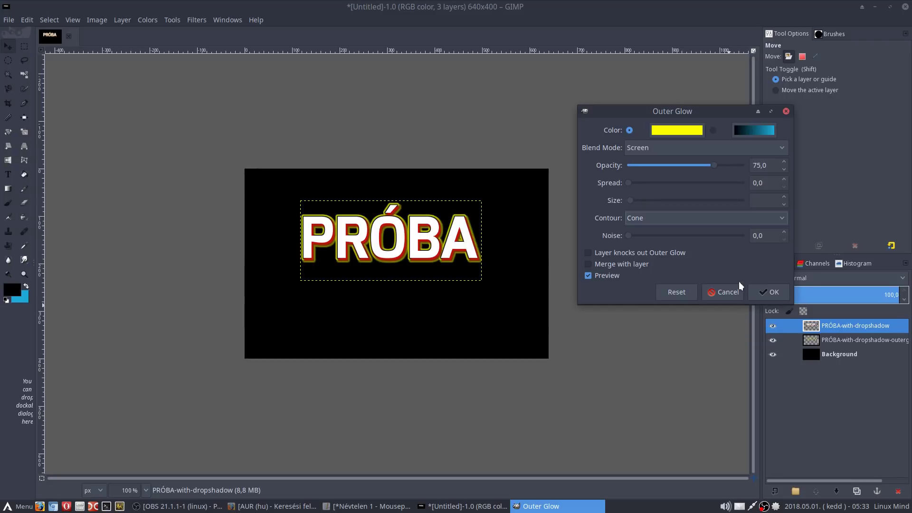
{"action": "left_click", "coordinate": [761, 293]}
Merge the PRÓBA effects layer group into a single layer from the Layers panel menu.
{"action": "right_click", "coordinate": [850, 326]}
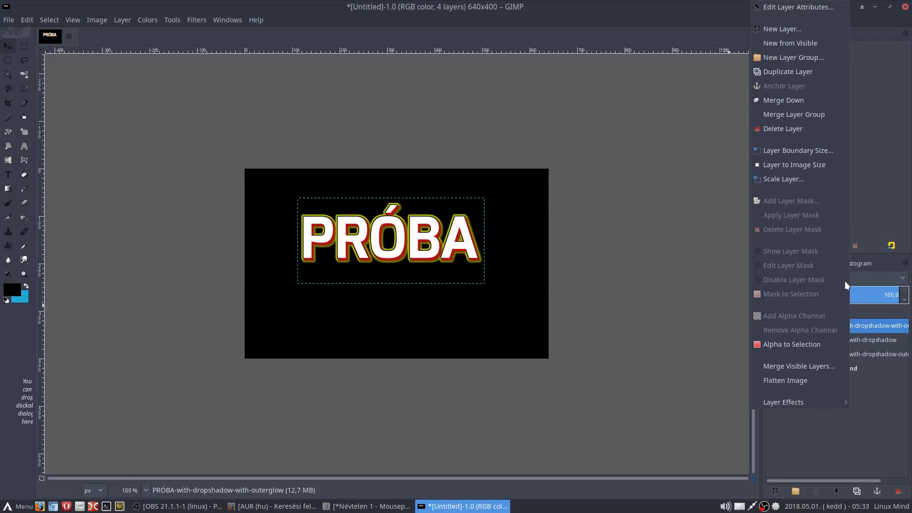
{"action": "left_click", "coordinate": [797, 113]}
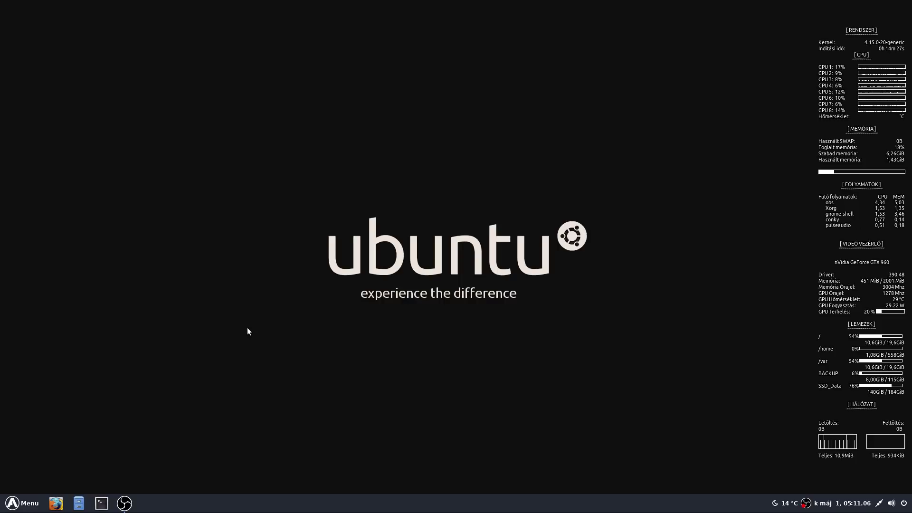
{"action": "left_click", "coordinate": [19, 511]}
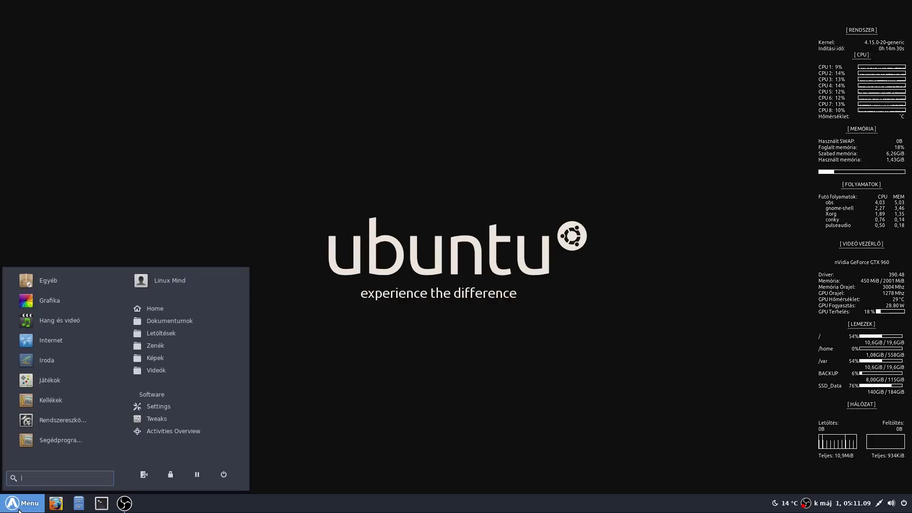
{"action": "left_click", "coordinate": [65, 420]}
{"action": "scroll", "coordinate": [71, 403], "scroll_direction": "down", "scroll_amount": 5}
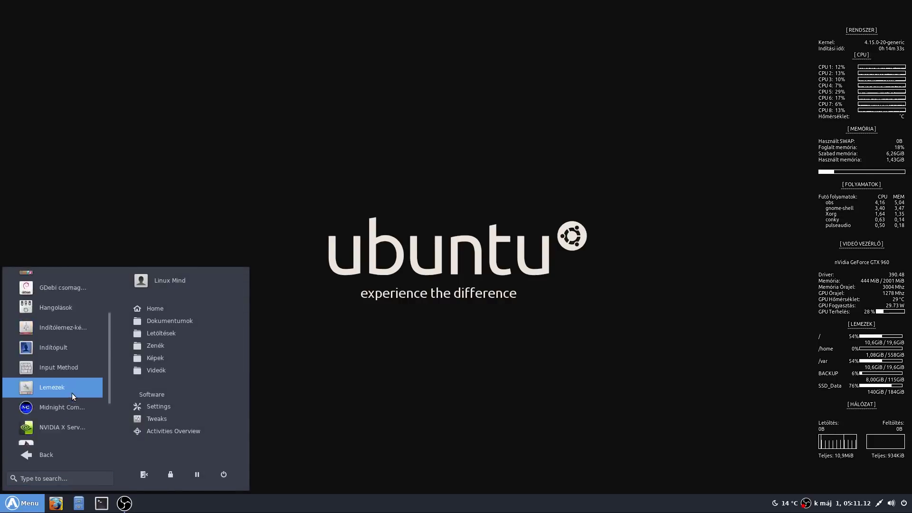
{"action": "scroll", "coordinate": [73, 395], "scroll_direction": "down", "scroll_amount": 3}
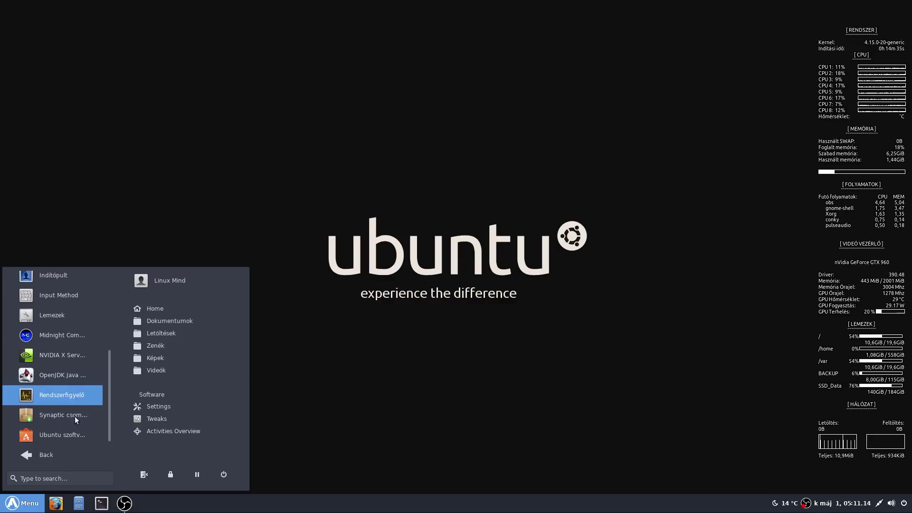
{"action": "left_click", "coordinate": [77, 438]}
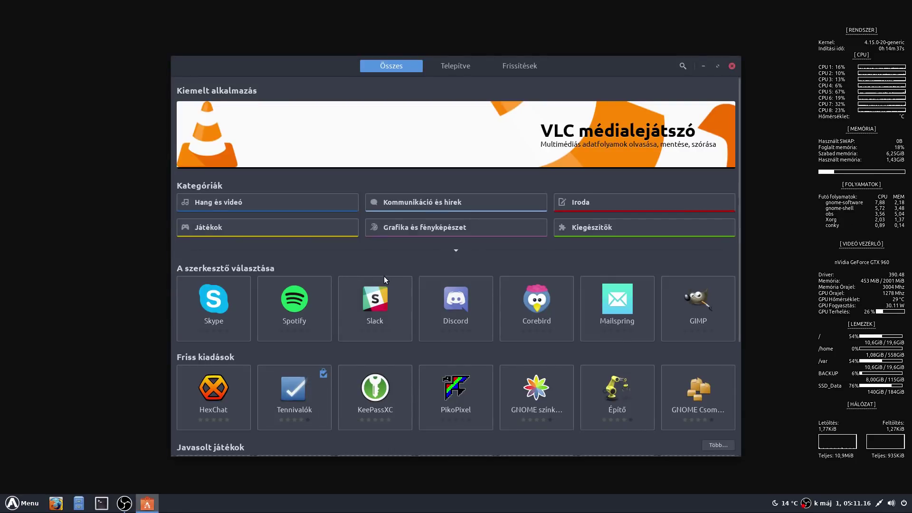
{"action": "left_click", "coordinate": [680, 307]}
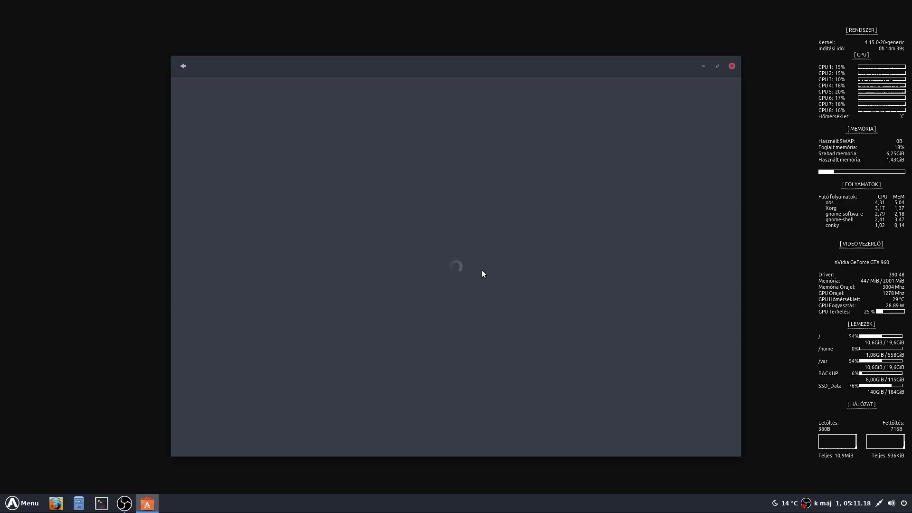
{"action": "scroll", "coordinate": [482, 269], "scroll_direction": "down", "scroll_amount": 3}
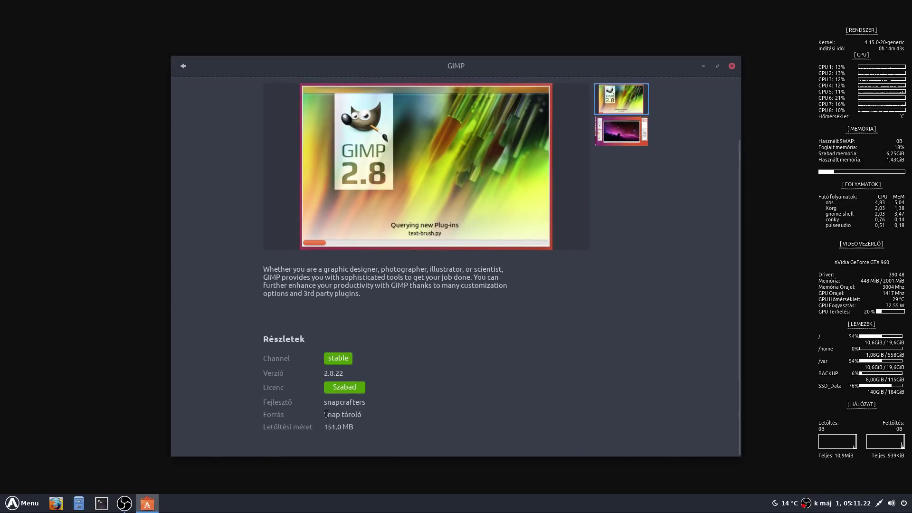
{"action": "triple_click", "coordinate": [351, 415]}
{"action": "left_click", "coordinate": [352, 415]}
{"action": "left_click", "coordinate": [733, 67]}
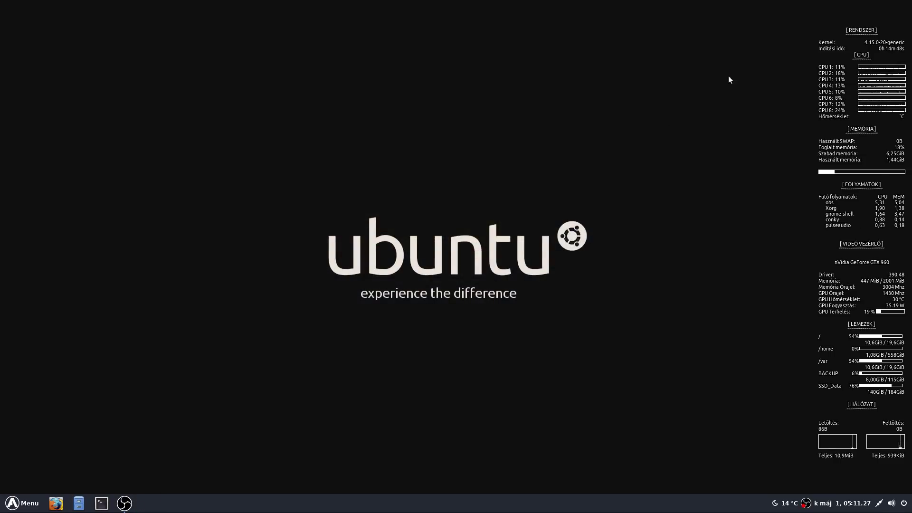
Install GIMP with 'sudo apt install gimp', close the terminal, and open the applications menu.
{"action": "left_click", "coordinate": [101, 503]}
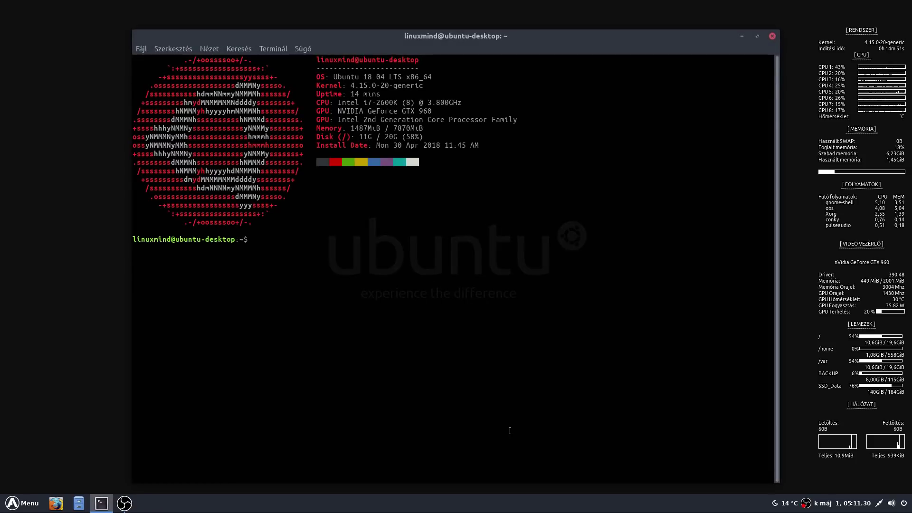
{"action": "type", "text": "sudo apt i"}
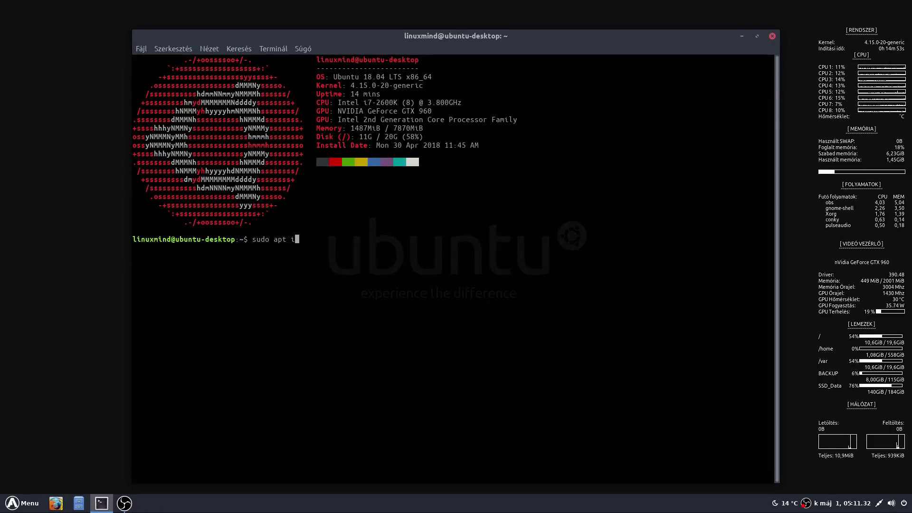
{"action": "type", "text": "nstall gim"}
{"action": "type", "text": "p"}
{"action": "key", "text": "Return"}
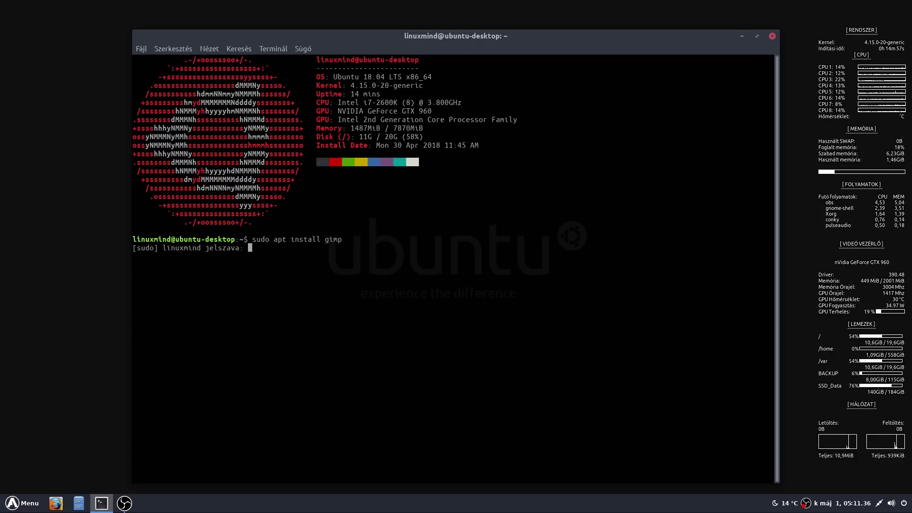
{"action": "key", "text": "Return"}
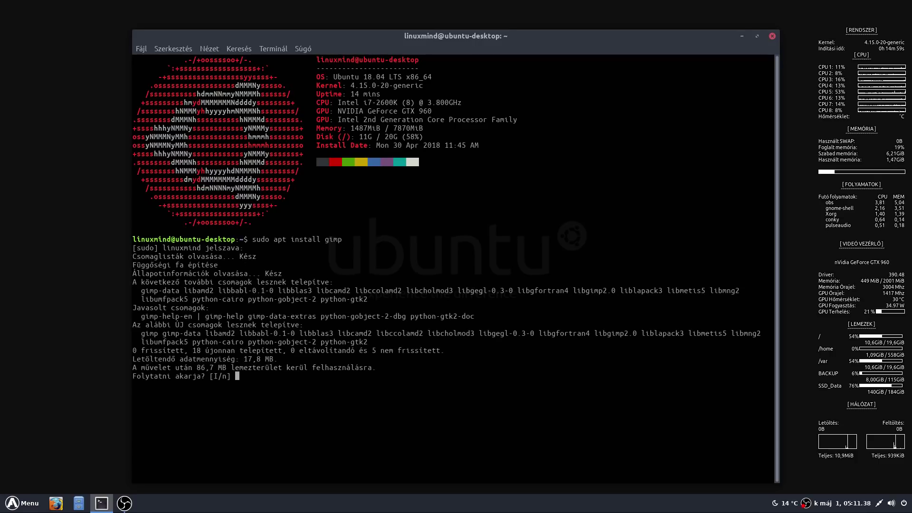
{"action": "key", "text": "Return"}
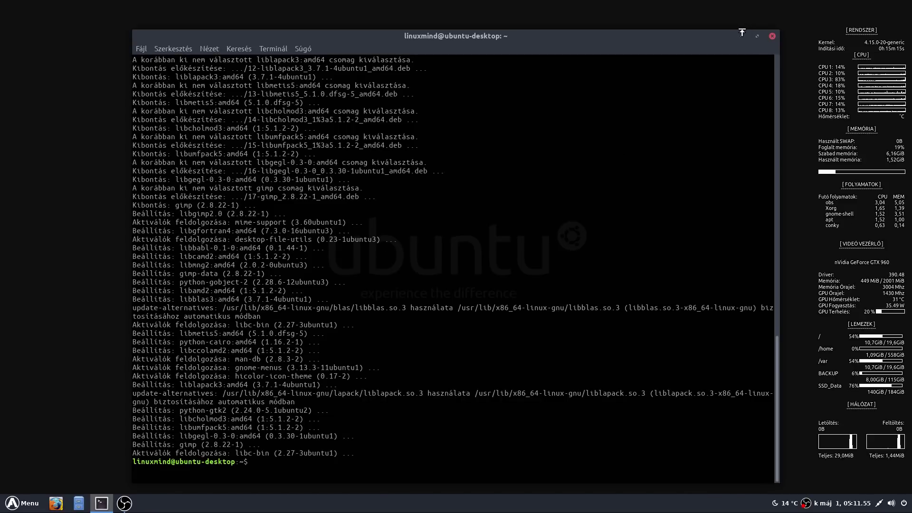
{"action": "left_click", "coordinate": [771, 37]}
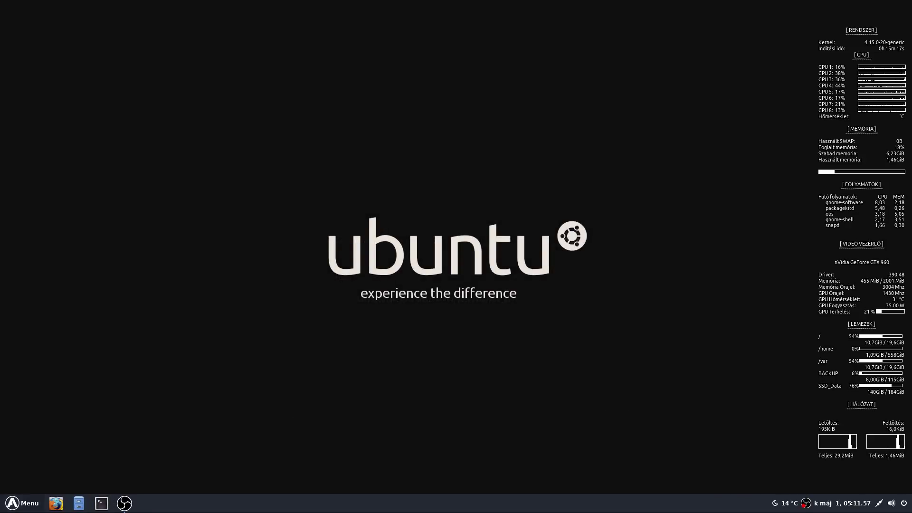
{"action": "left_click", "coordinate": [22, 503]}
Launch GIMP from Graphics, enable single-window mode, maximize the window, then close GIMP.
{"action": "left_click", "coordinate": [70, 296]}
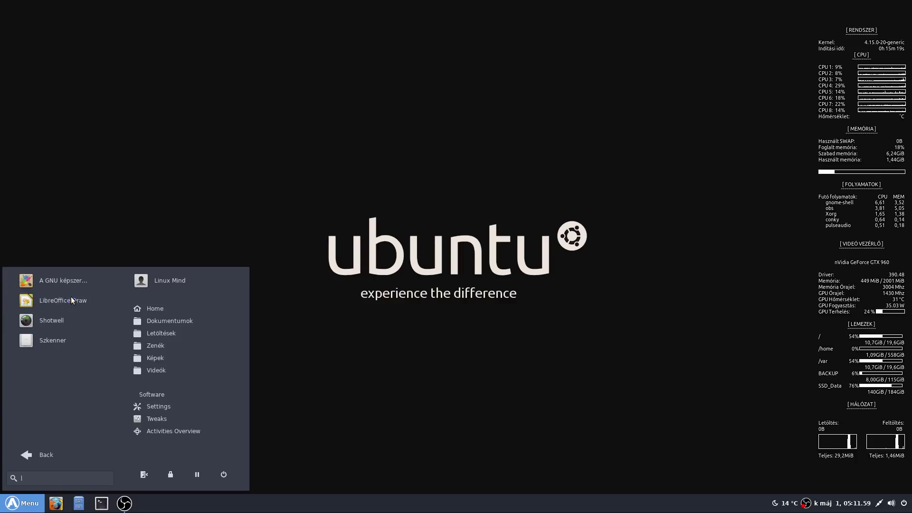
{"action": "left_click", "coordinate": [71, 283]}
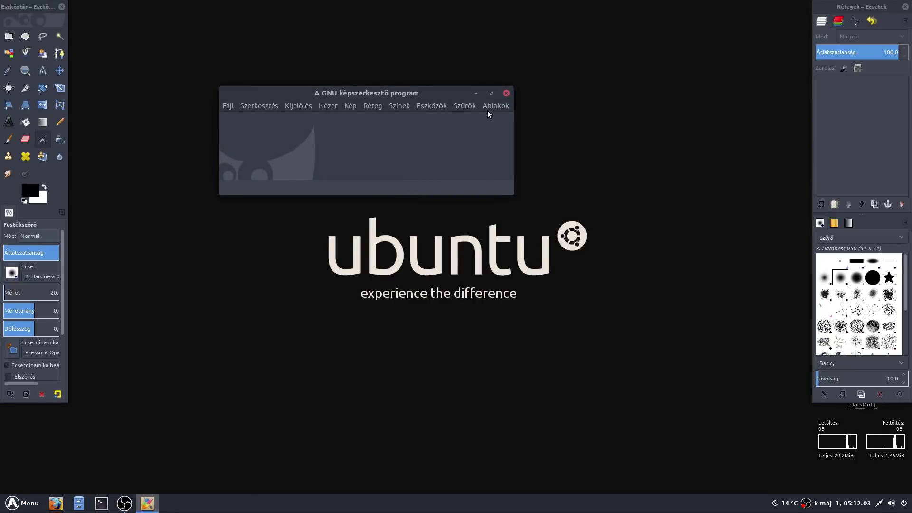
{"action": "left_click", "coordinate": [494, 106]}
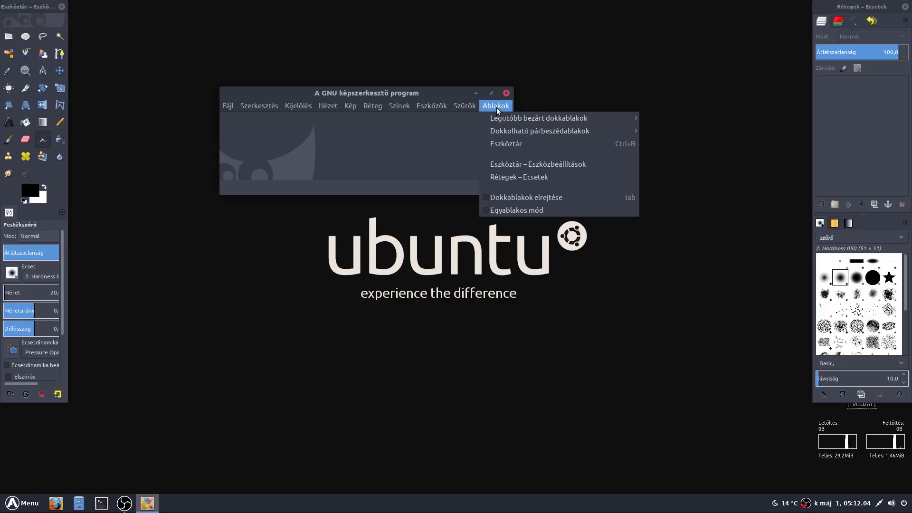
{"action": "left_click", "coordinate": [506, 209]}
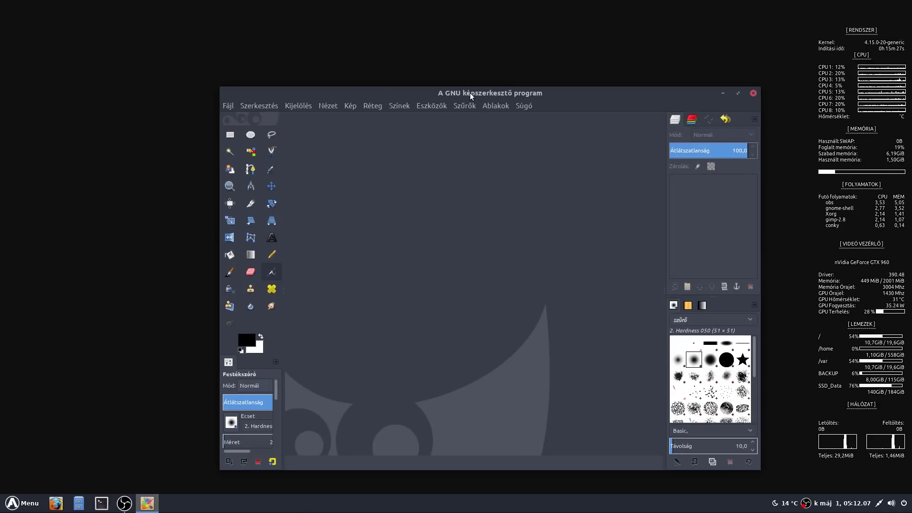
{"action": "double_click", "coordinate": [469, 93]}
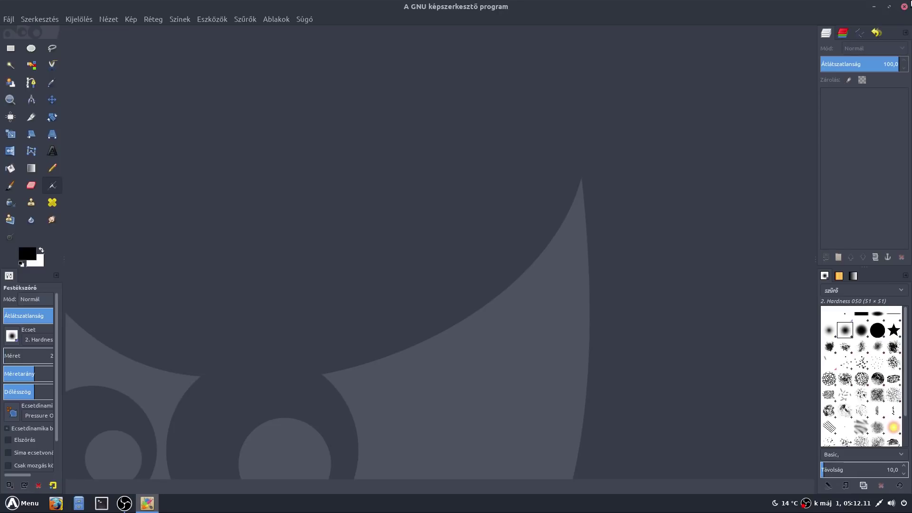
{"action": "left_click", "coordinate": [903, 6]}
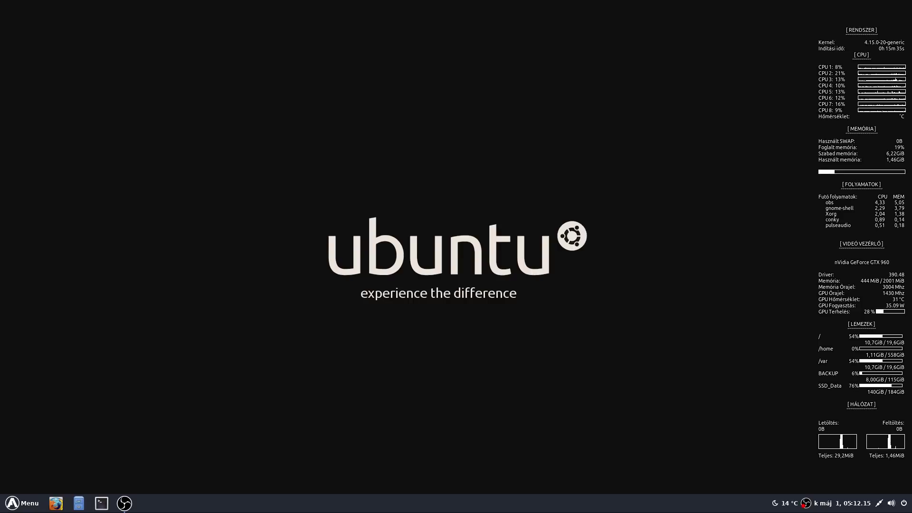
Search Google for 'gimp photoshop dev' and download doctormo's Gimp 2.8 Photoshop Tweaks zip from DeviantArt.
{"action": "left_click", "coordinate": [56, 502]}
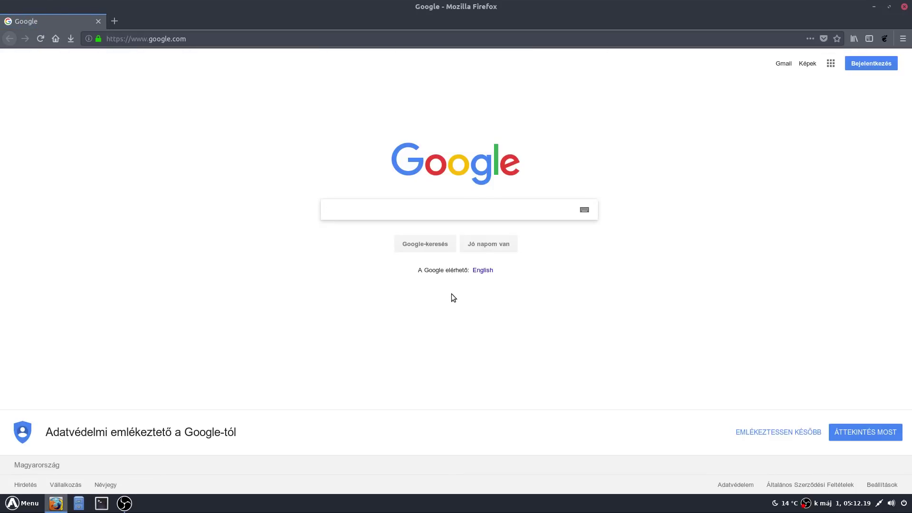
{"action": "type", "text": "gimp photoshop dev"}
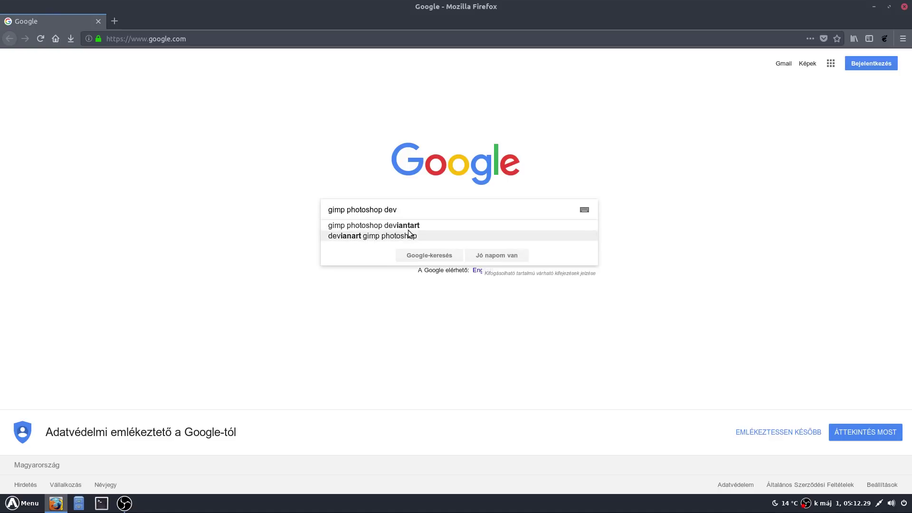
{"action": "left_click", "coordinate": [407, 226]}
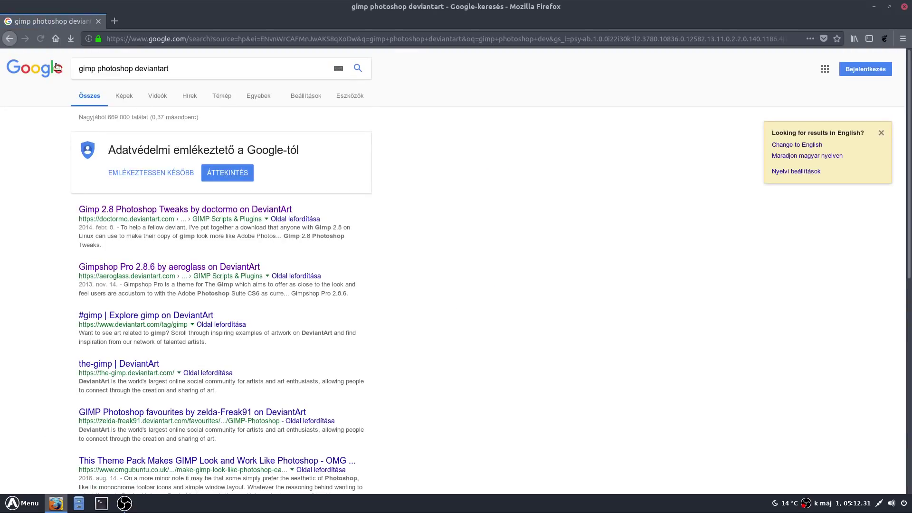
{"action": "left_click", "coordinate": [195, 211]}
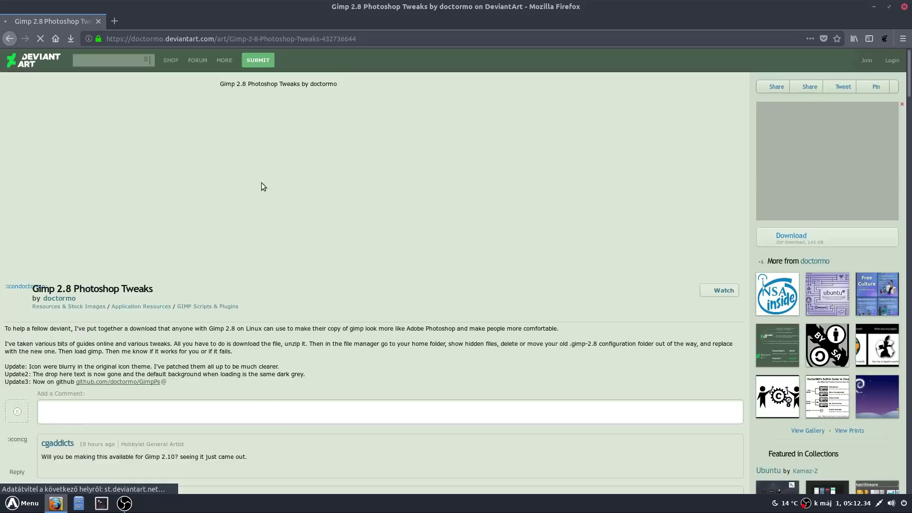
{"action": "left_click", "coordinate": [797, 245]}
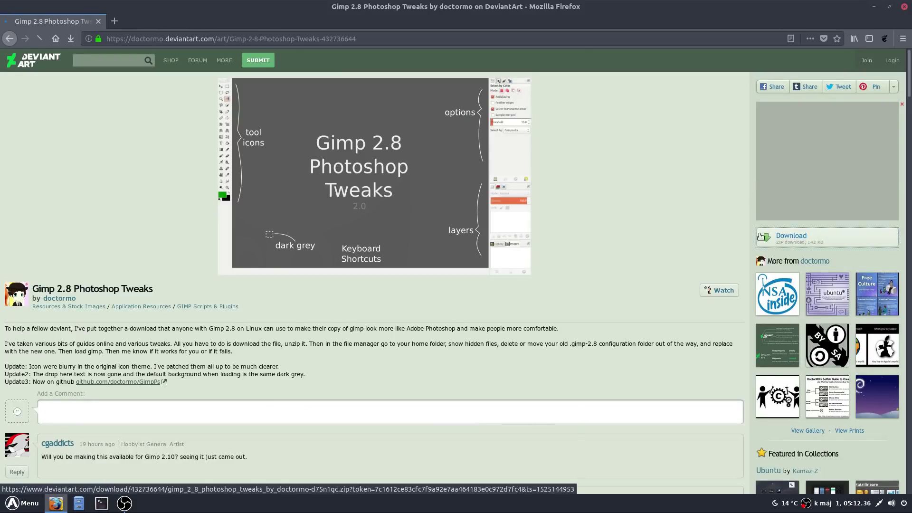
{"action": "left_click", "coordinate": [387, 294]}
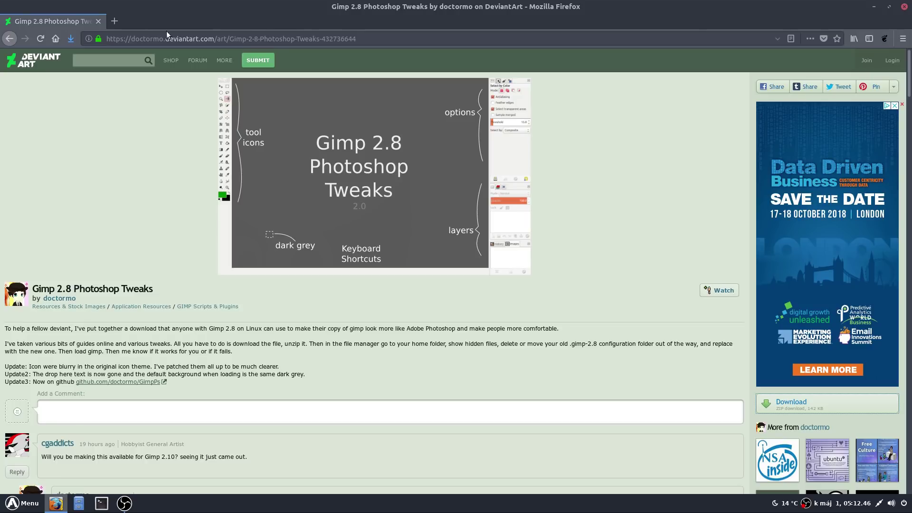
{"action": "left_click", "coordinate": [56, 38]}
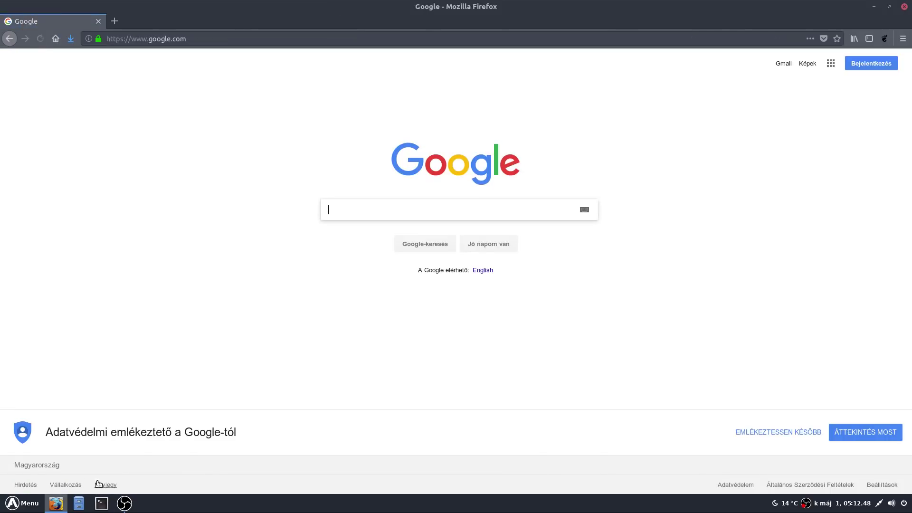
Open the downloaded tweaks zip from Letöltések, then reveal hidden files and open the .gimp-2.8 folder.
{"action": "left_click", "coordinate": [56, 503]}
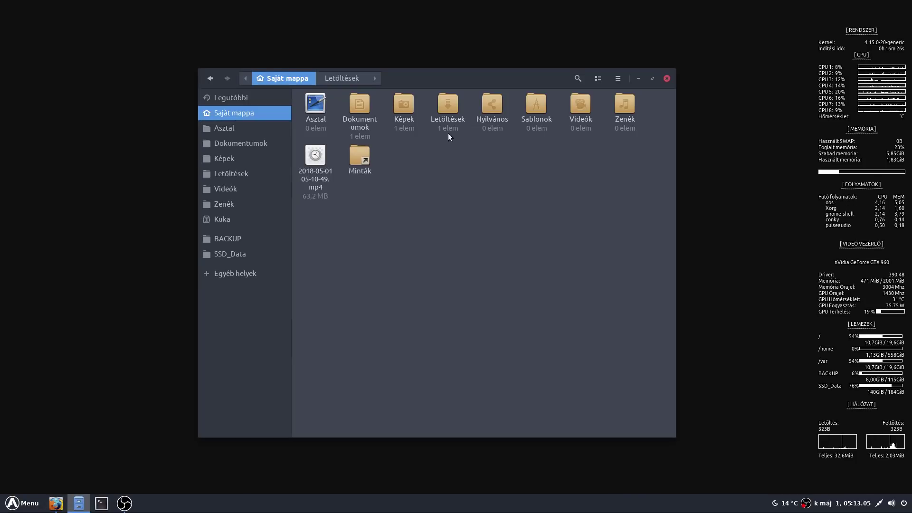
{"action": "double_click", "coordinate": [443, 107]}
{"action": "double_click", "coordinate": [318, 121]}
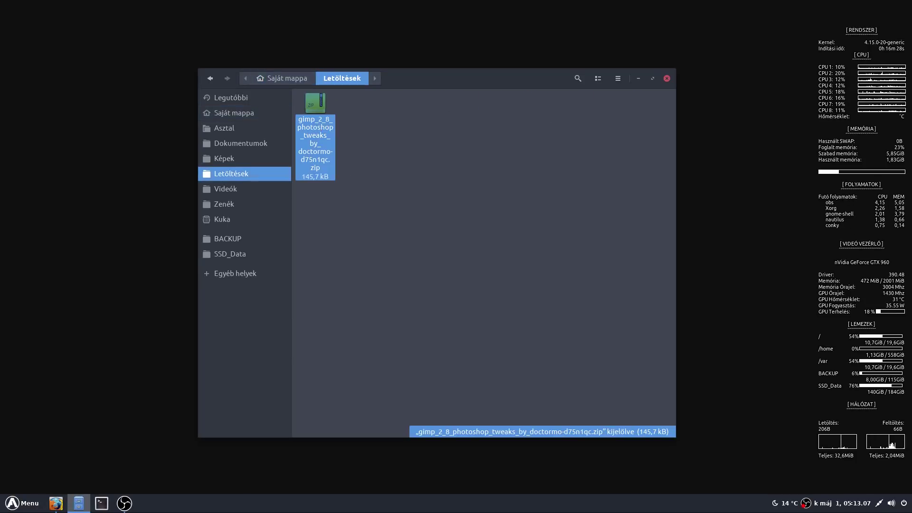
{"action": "left_click_drag", "start_coordinate": [354, 138], "coordinate": [559, 148]}
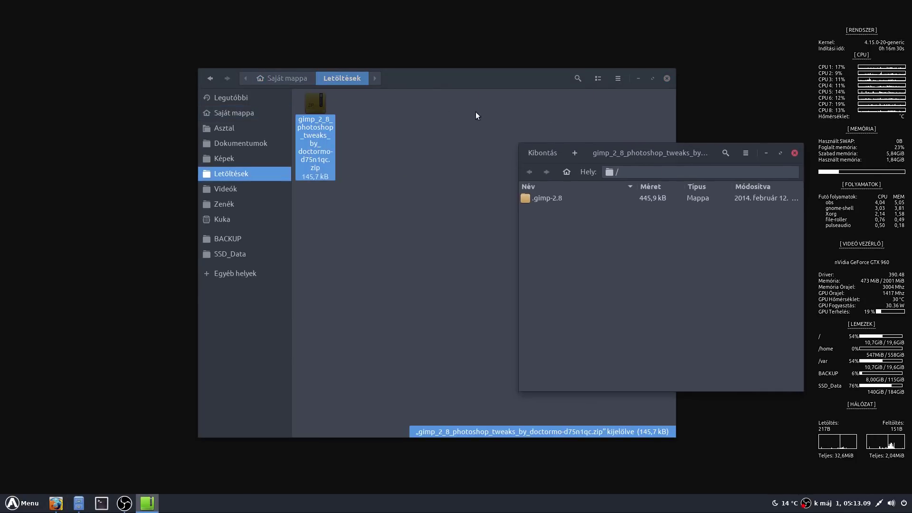
{"action": "left_click", "coordinate": [254, 113]}
{"action": "left_click", "coordinate": [464, 247]}
{"action": "key", "text": "ctrl+h"}
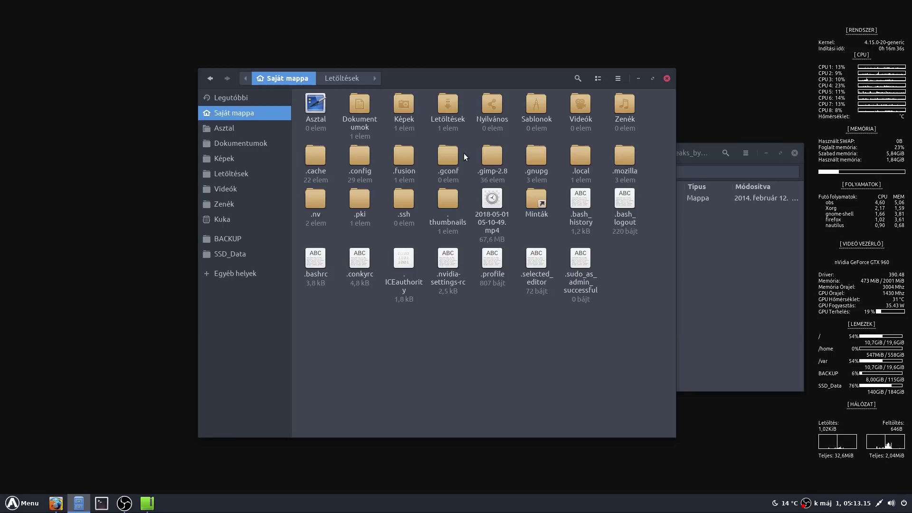
{"action": "double_click", "coordinate": [492, 155]}
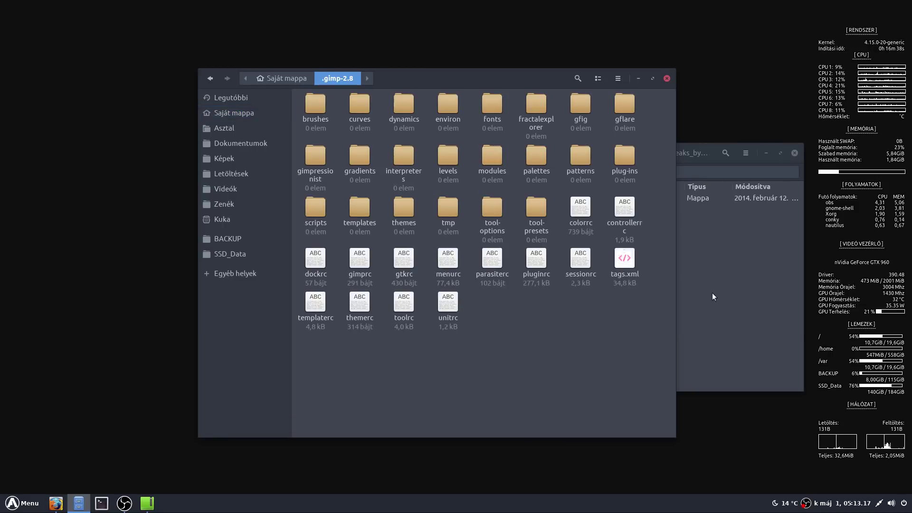
Copy all files from the archive's .gimp-2.8 folder into ~/.gimp-2.8, replacing all existing files.
{"action": "left_click", "coordinate": [697, 269]}
{"action": "double_click", "coordinate": [553, 198]}
{"action": "left_click", "coordinate": [573, 209]}
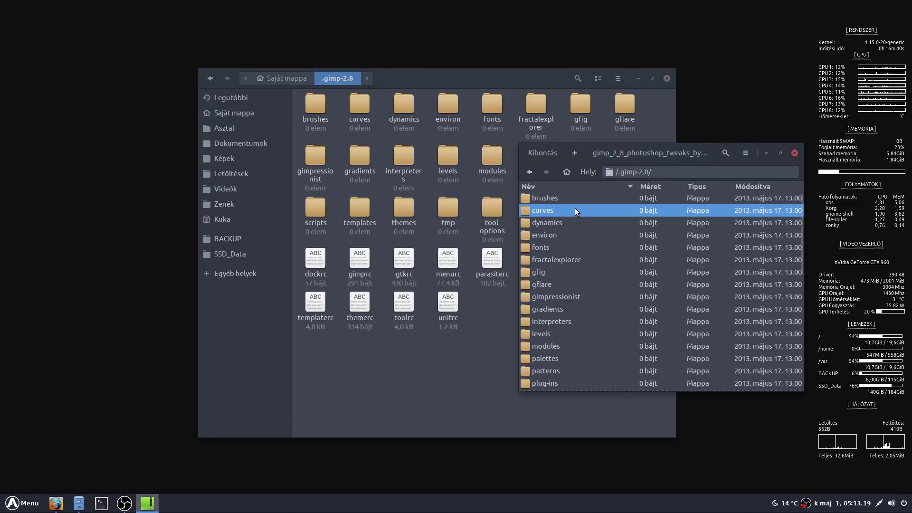
{"action": "key", "text": "ctrl+a"}
{"action": "left_click_drag", "start_coordinate": [545, 199], "coordinate": [377, 352]}
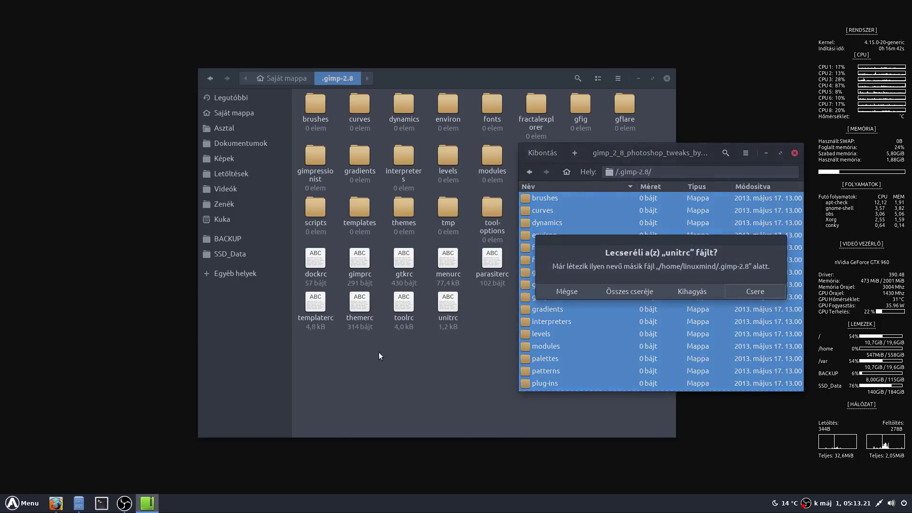
{"action": "left_click", "coordinate": [642, 288]}
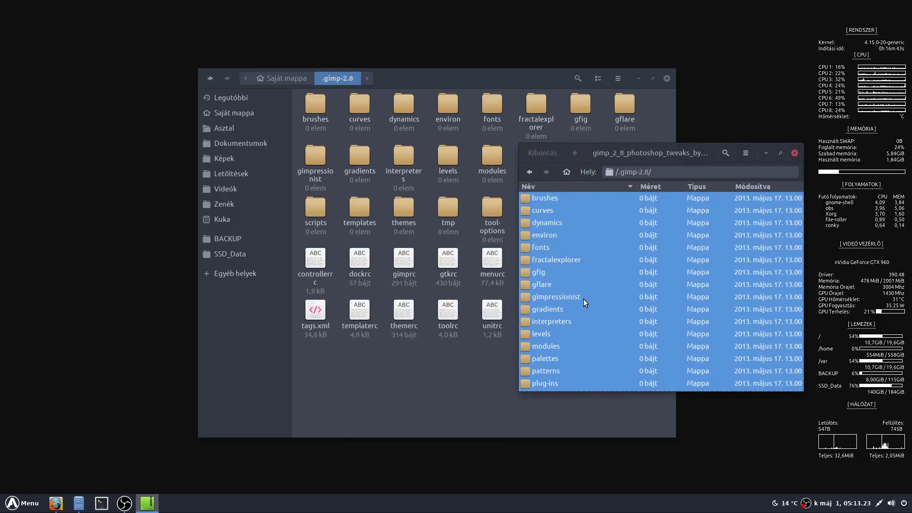
{"action": "left_click", "coordinate": [794, 152]}
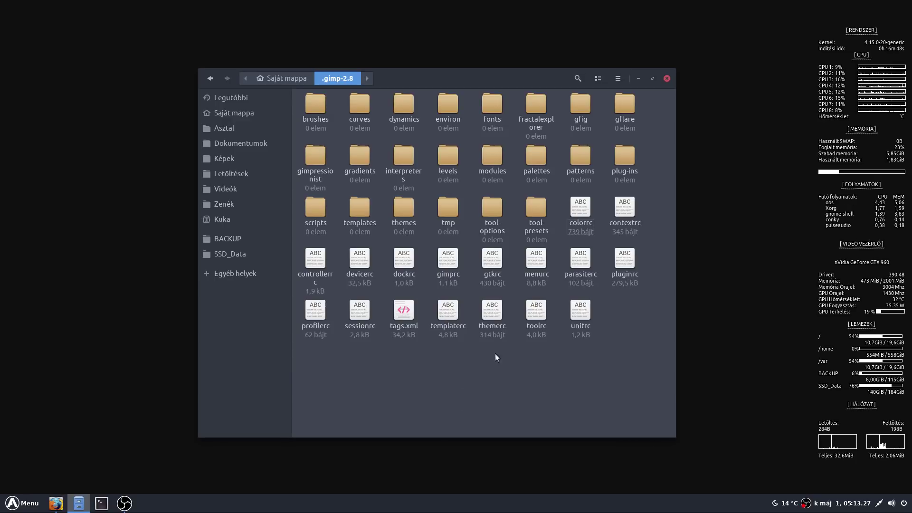
Launch GIMP from the Graphics applications.
{"action": "left_click", "coordinate": [85, 505]}
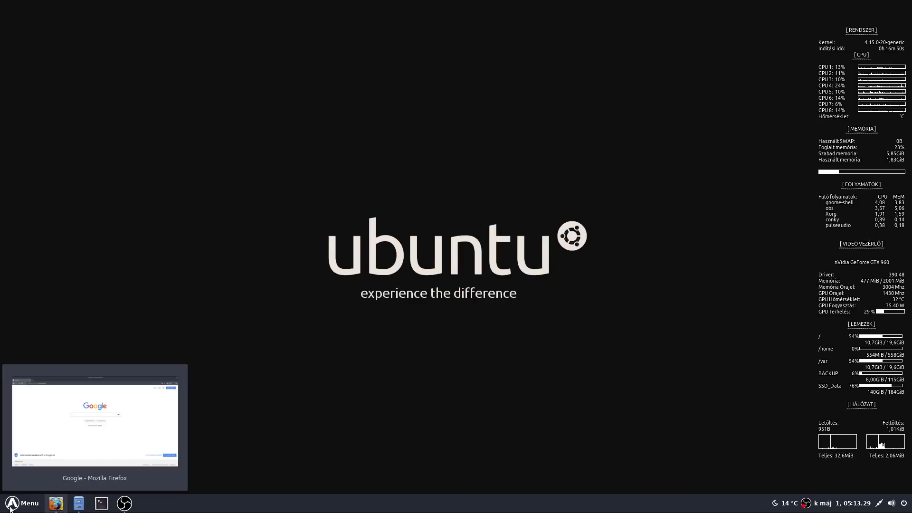
{"action": "left_click", "coordinate": [22, 502]}
{"action": "left_click", "coordinate": [70, 301]}
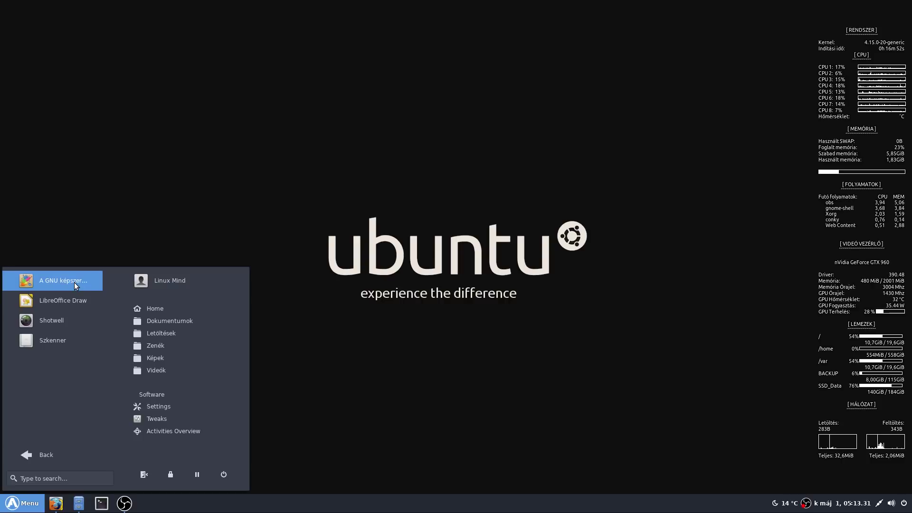
{"action": "left_click", "coordinate": [63, 280]}
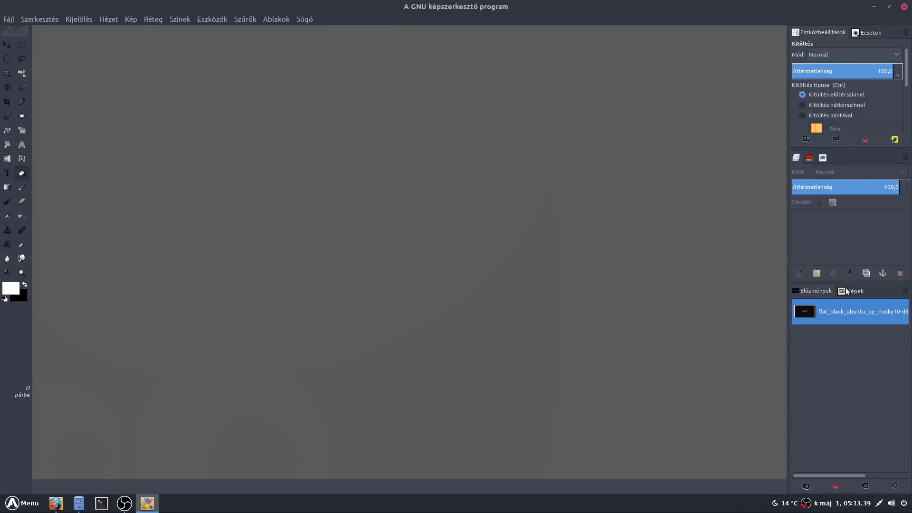
Close the History and Images dock panels and enlarge the tool options panel.
{"action": "left_click", "coordinate": [905, 291]}
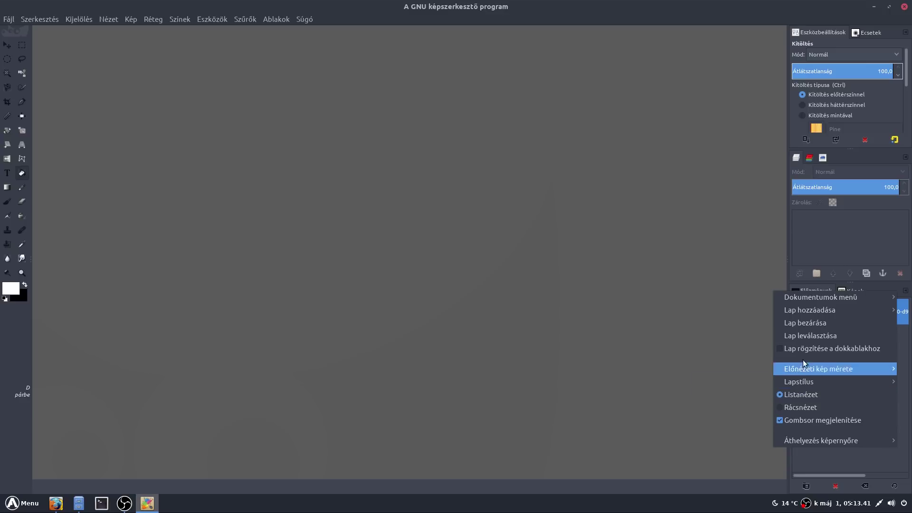
{"action": "left_click", "coordinate": [808, 323]}
{"action": "left_click", "coordinate": [905, 290]}
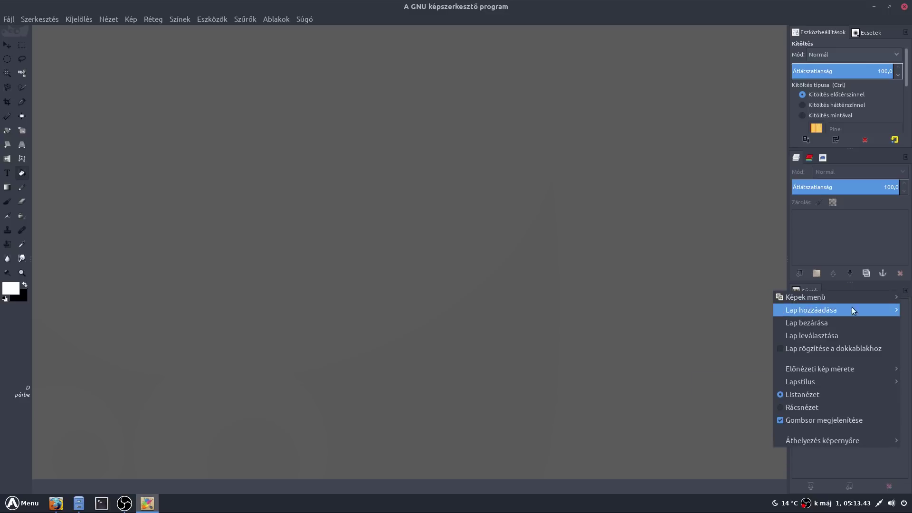
{"action": "left_click", "coordinate": [819, 323]}
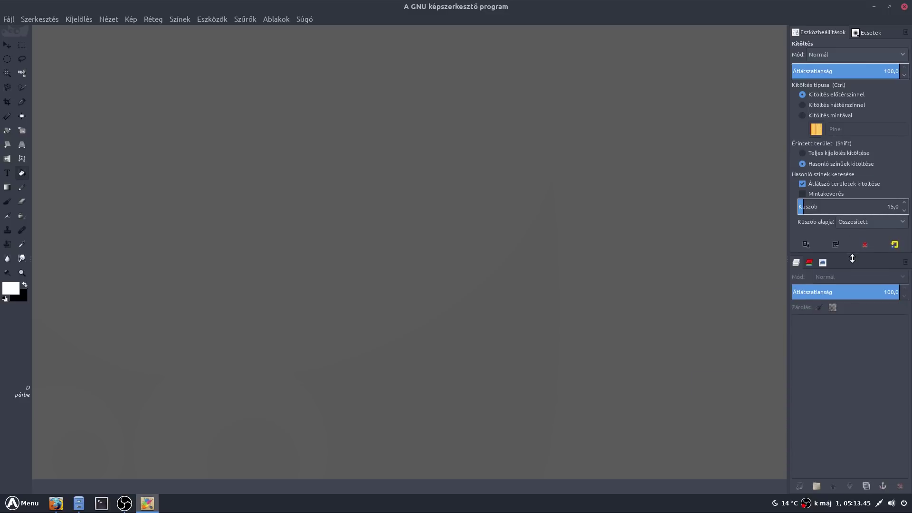
{"action": "left_click_drag", "start_coordinate": [852, 259], "coordinate": [852, 276]}
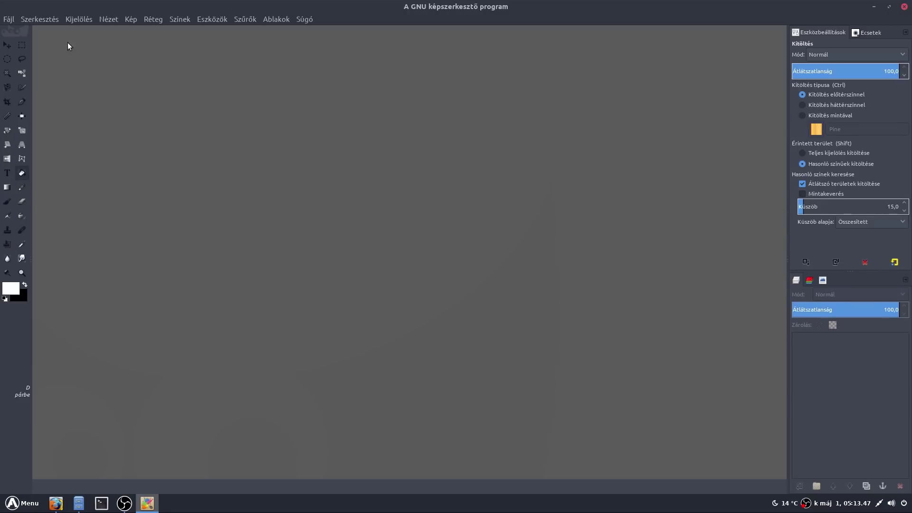
{"action": "left_click", "coordinate": [52, 19]}
Set the Interface language to English [en_US] in Preferences and dismiss the restart notice.
{"action": "left_click", "coordinate": [86, 272]}
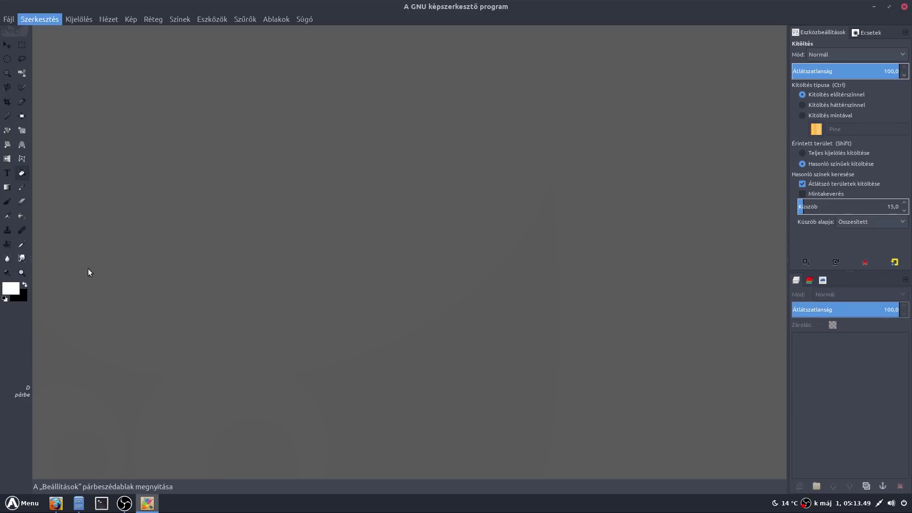
{"action": "left_click", "coordinate": [265, 79]}
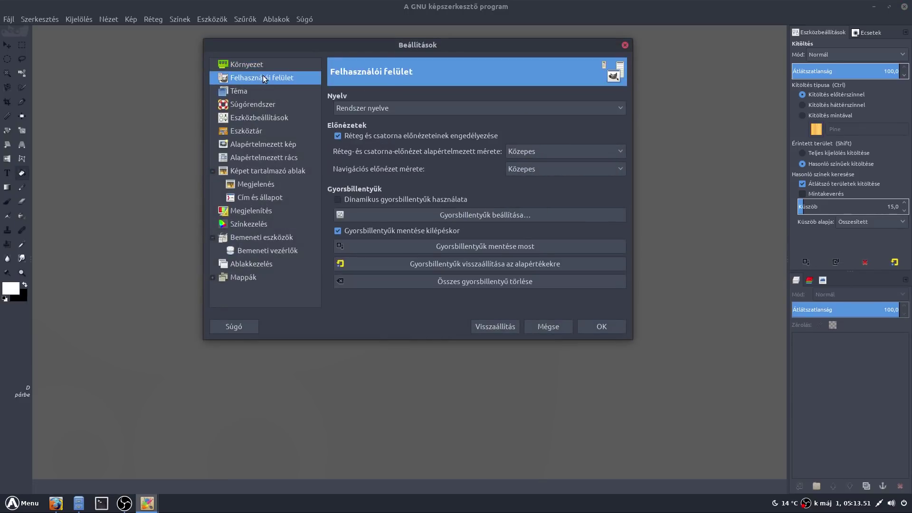
{"action": "left_click", "coordinate": [356, 109]}
{"action": "left_click", "coordinate": [376, 174]}
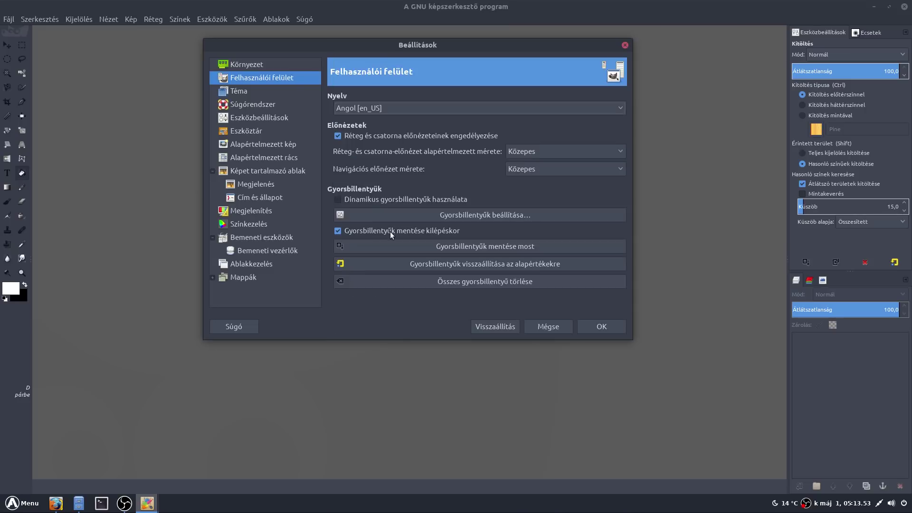
{"action": "left_click", "coordinate": [595, 326]}
{"action": "left_click", "coordinate": [499, 235]}
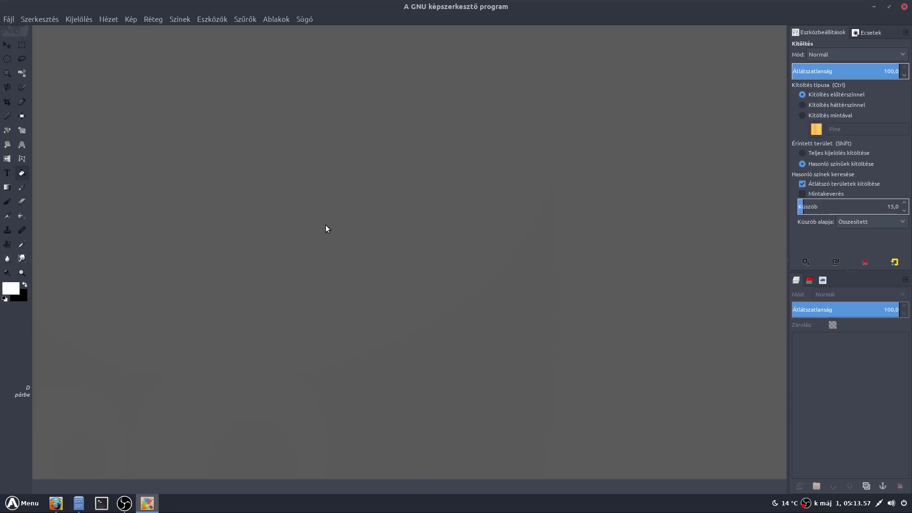
Restart GIMP with English menus, browse the menus for layer effects, then quit it.
{"action": "key", "text": "ctrl+q"}
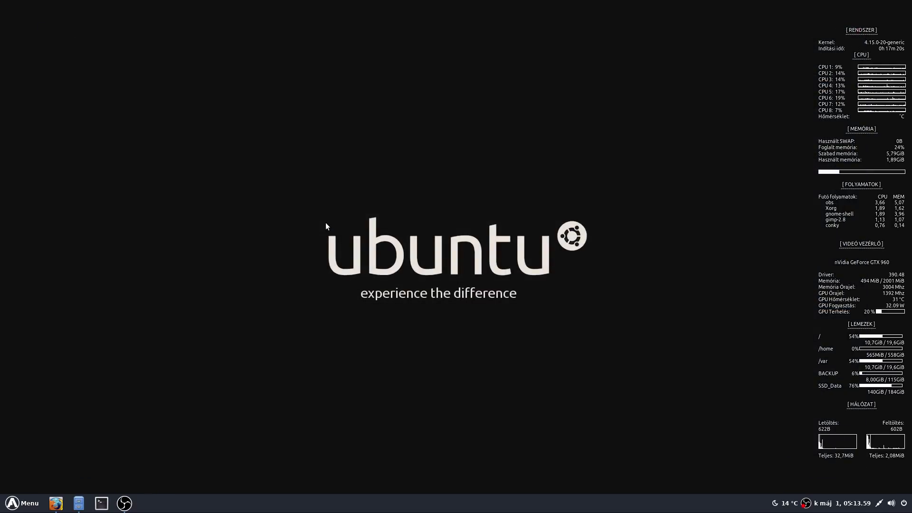
{"action": "key", "text": "super"}
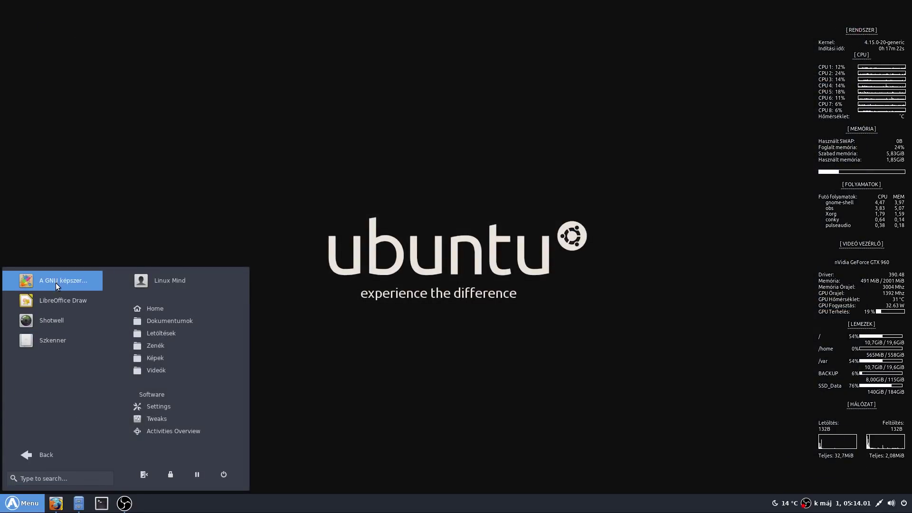
{"action": "left_click", "coordinate": [56, 283]}
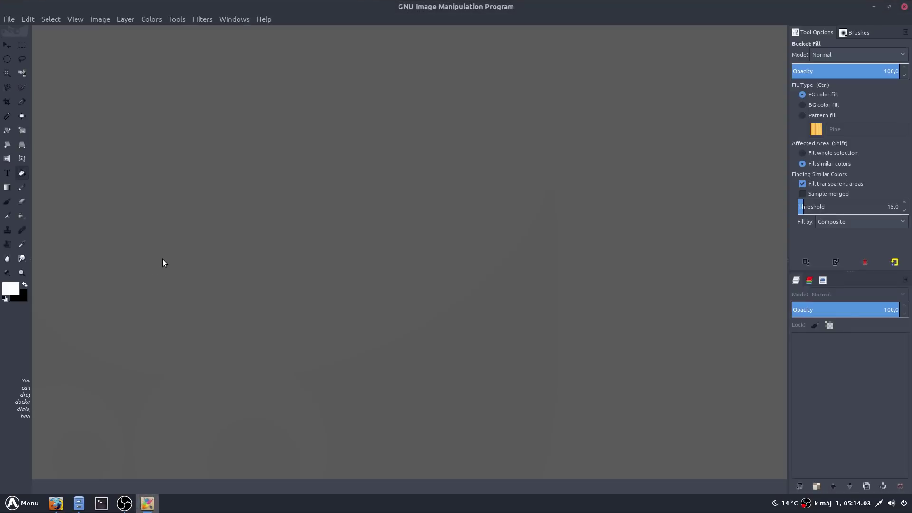
{"action": "left_click", "coordinate": [123, 19]}
{"action": "mouse_move", "coordinate": [201, 19]}
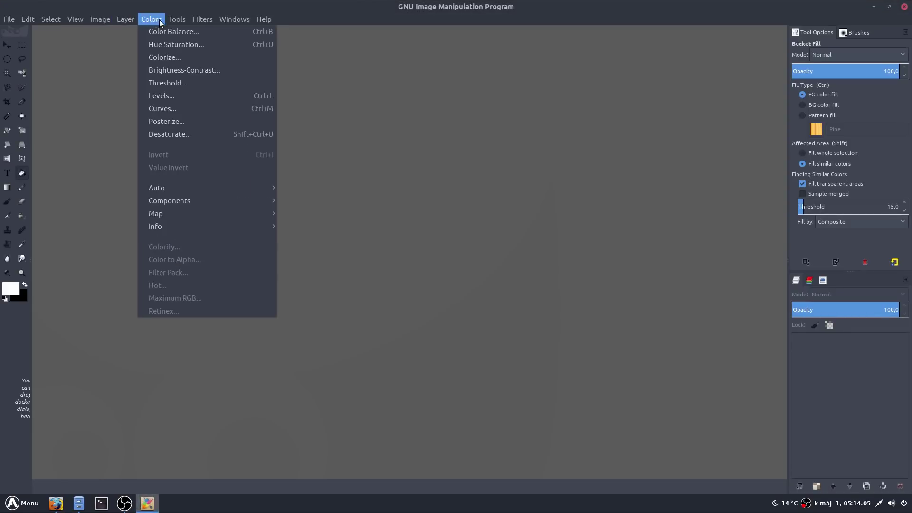
{"action": "left_click", "coordinate": [478, 133]}
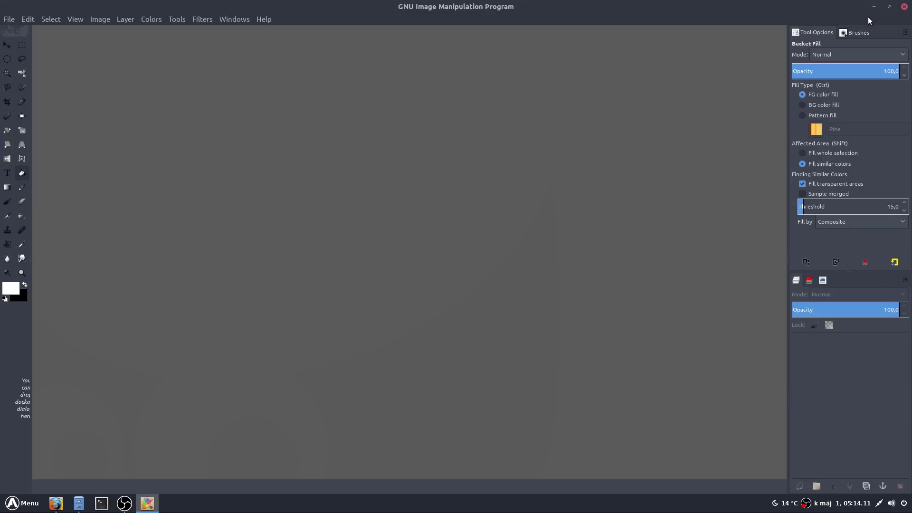
{"action": "key", "text": "ctrl+q"}
Search the AUR packages for gimp-plugin-layerfx and open its result in a new tab.
{"action": "left_click", "coordinate": [73, 503]}
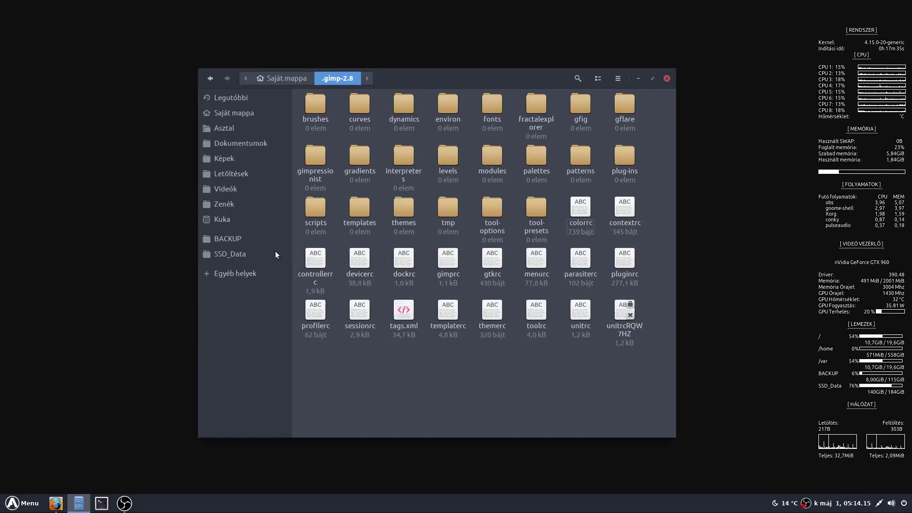
{"action": "left_click", "coordinate": [55, 504]}
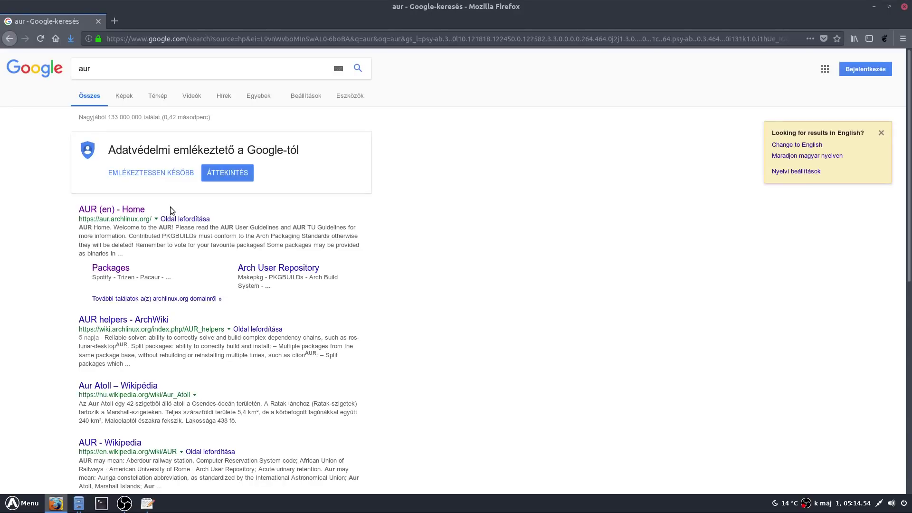
{"action": "left_click", "coordinate": [135, 210]}
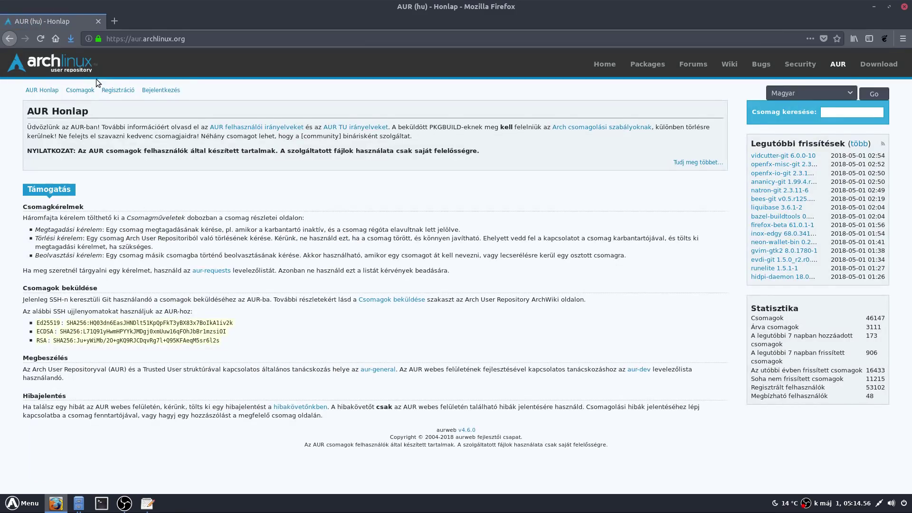
{"action": "left_click", "coordinate": [75, 92]}
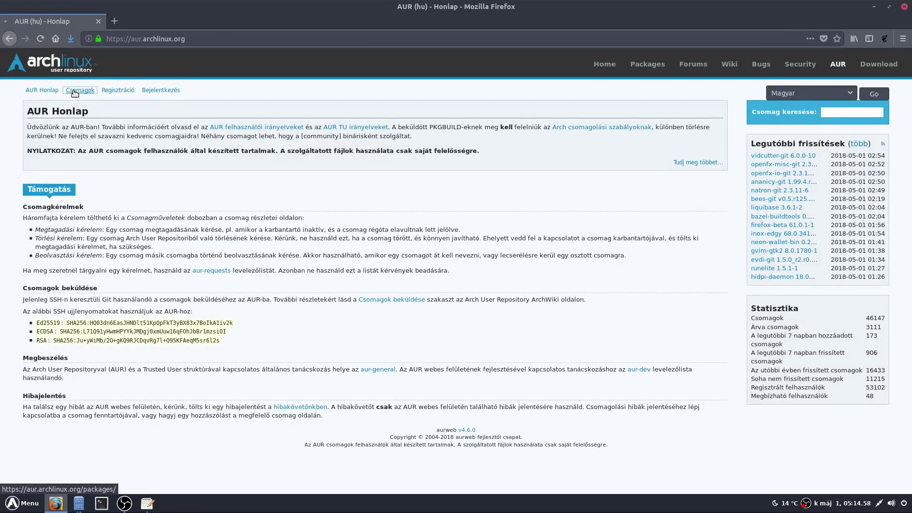
{"action": "left_click", "coordinate": [183, 141]}
{"action": "type", "text": "gimp-plugin-layerfx"}
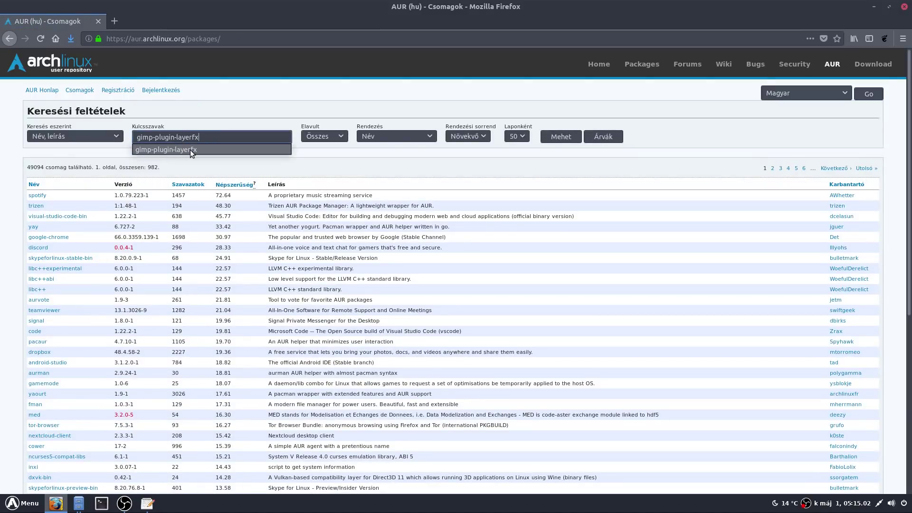
{"action": "key", "text": "Return"}
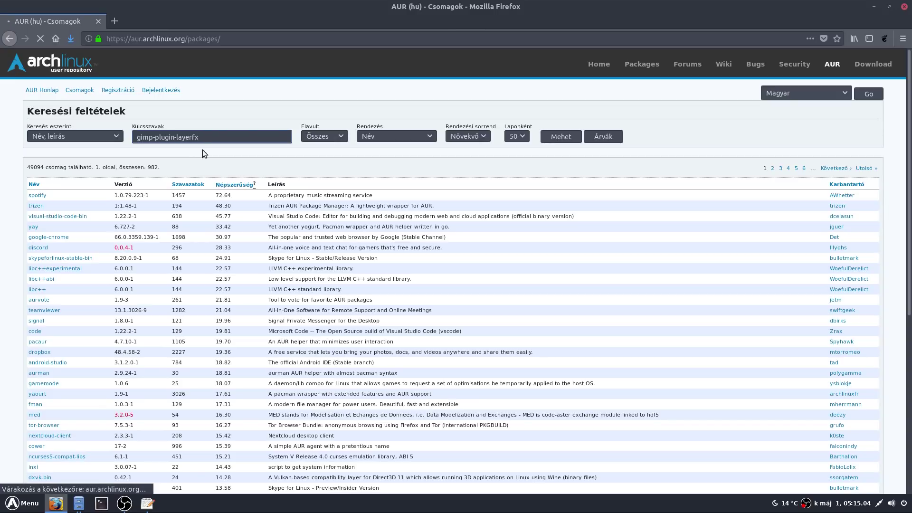
{"action": "right_click", "coordinate": [52, 194]}
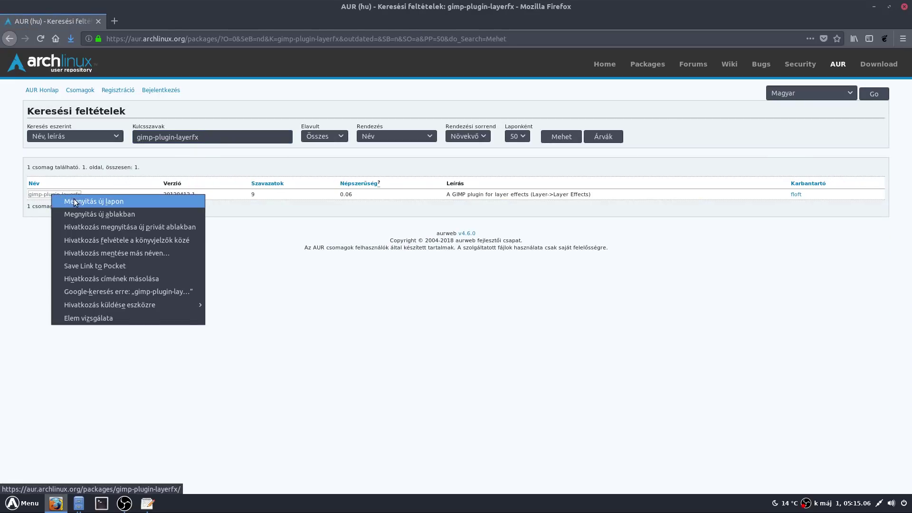
{"action": "left_click", "coordinate": [74, 201]}
Search the AUR for gimp-plugin-layer-via-copy-cut and open that result in a new tab.
{"action": "left_click", "coordinate": [209, 137]}
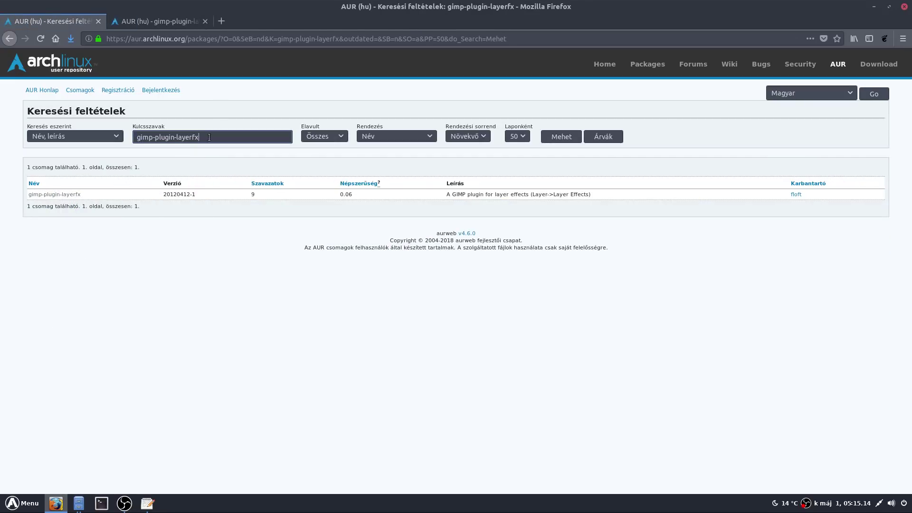
{"action": "double_click", "coordinate": [209, 137]}
{"action": "left_click", "coordinate": [178, 154]}
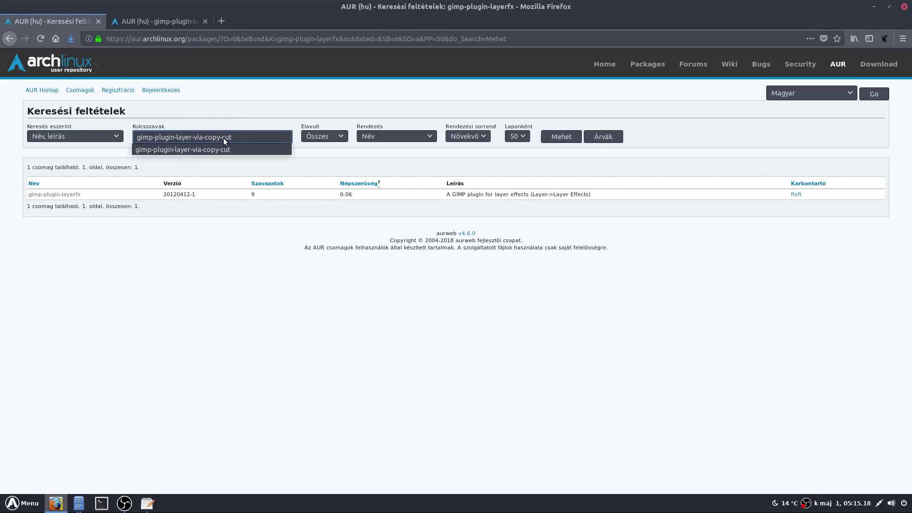
{"action": "key", "text": "Return"}
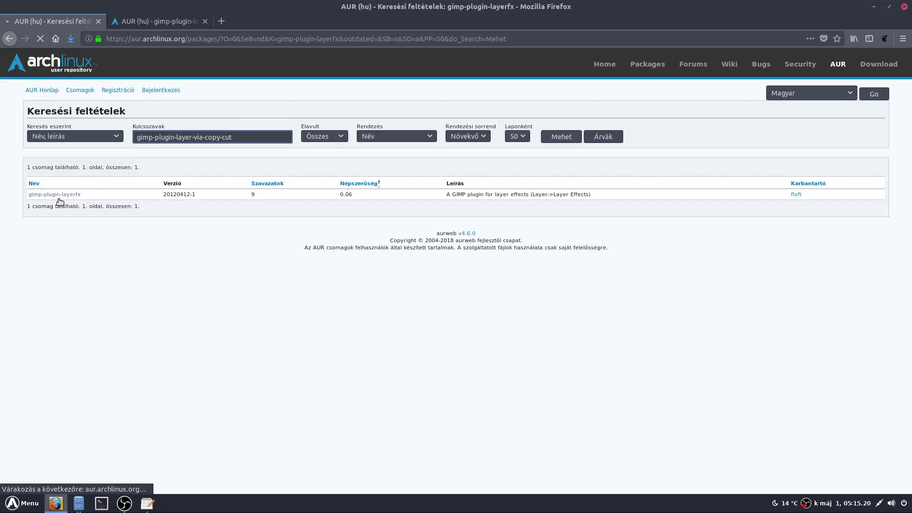
{"action": "right_click", "coordinate": [60, 201]}
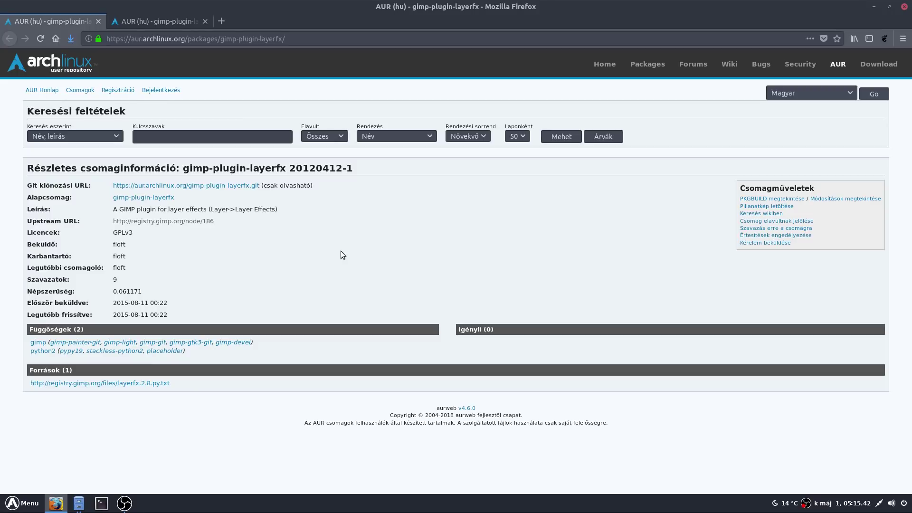
Open the copy-cut package's upstream DeviantArt page in a new tab and save the plug-in zip.
{"action": "left_click", "coordinate": [165, 19]}
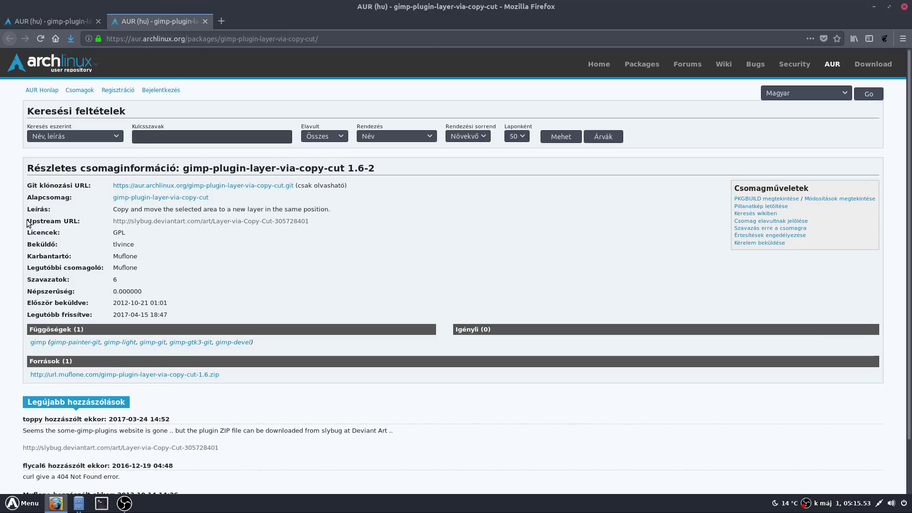
{"action": "right_click", "coordinate": [157, 221]}
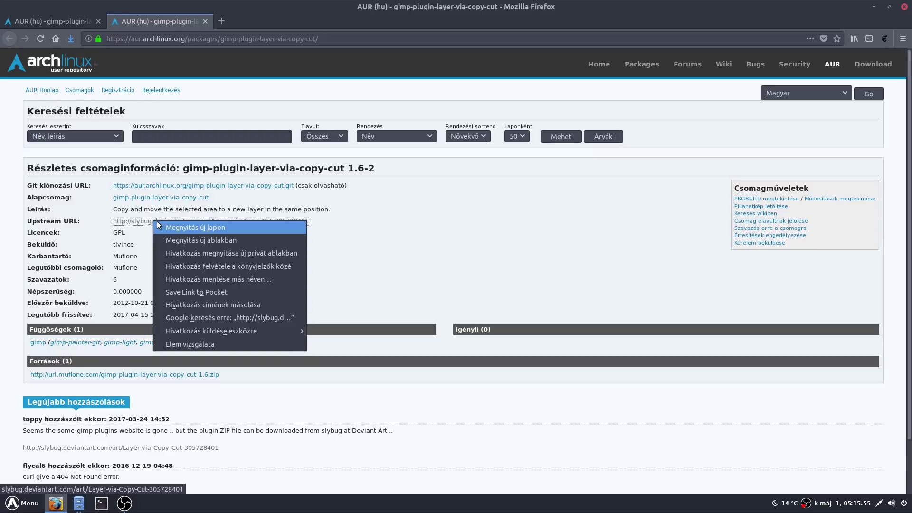
{"action": "left_click", "coordinate": [161, 225]}
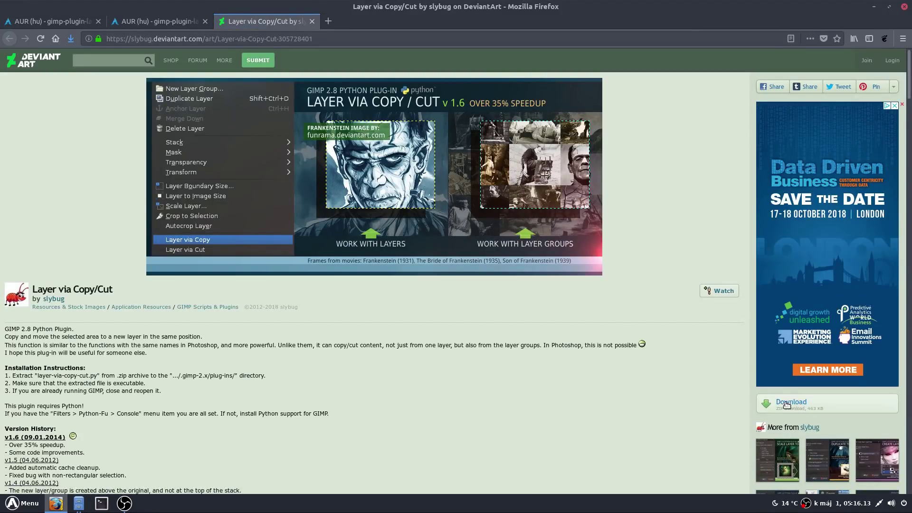
{"action": "left_click", "coordinate": [786, 404]}
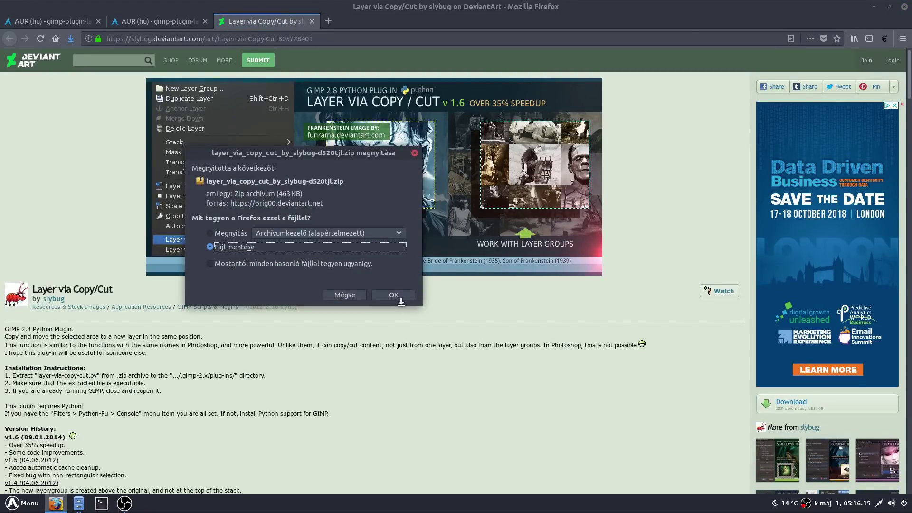
{"action": "left_click", "coordinate": [401, 299]}
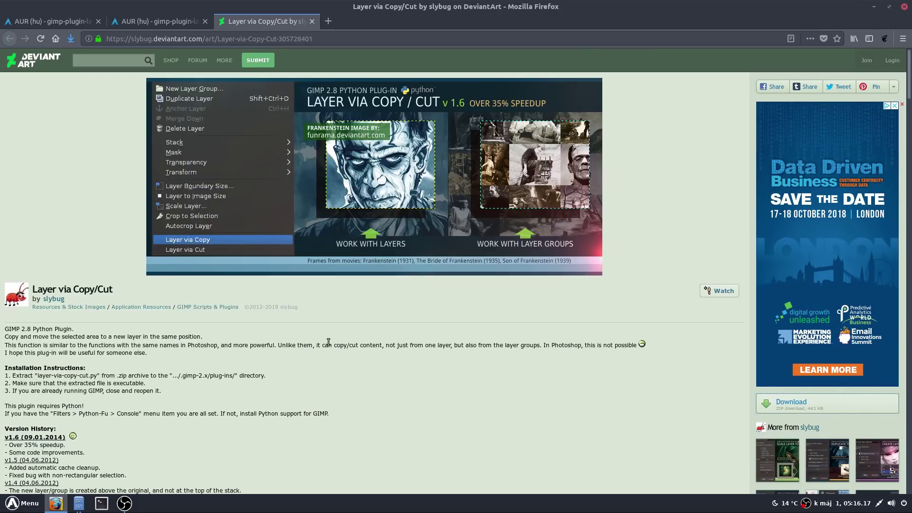
Read the installation instructions, highlighting the ../.gimp-2.x plug-ins path and executable-file step.
{"action": "scroll", "coordinate": [329, 342], "scroll_direction": "down", "scroll_amount": 1}
{"action": "scroll", "coordinate": [329, 340], "scroll_direction": "down", "scroll_amount": 1}
{"action": "scroll", "coordinate": [329, 338], "scroll_direction": "down", "scroll_amount": 1}
{"action": "scroll", "coordinate": [331, 338], "scroll_direction": "down", "scroll_amount": 1}
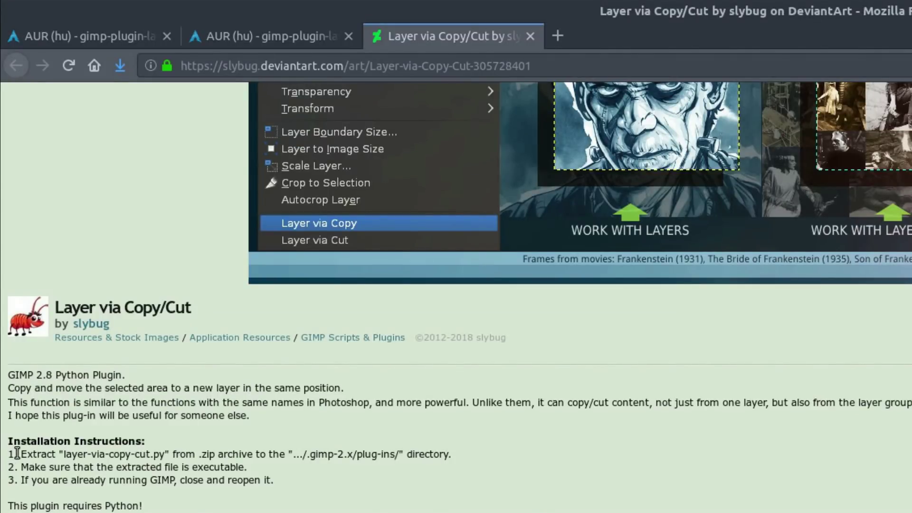
{"action": "left_click_drag", "start_coordinate": [10, 267], "coordinate": [169, 267]}
{"action": "left_click", "coordinate": [306, 456]}
{"action": "left_click_drag", "start_coordinate": [296, 457], "coordinate": [396, 454]}
{"action": "left_click", "coordinate": [412, 483]}
{"action": "left_click_drag", "start_coordinate": [22, 467], "coordinate": [239, 466]}
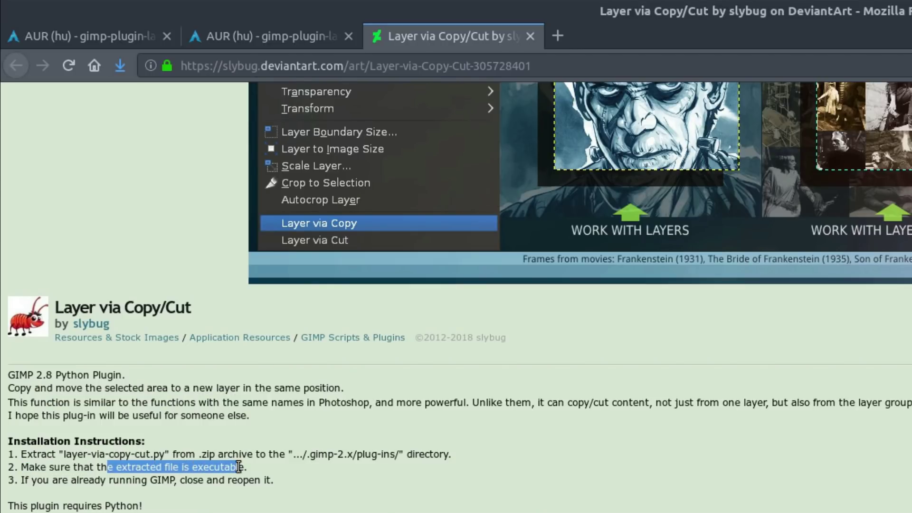
{"action": "left_click", "coordinate": [277, 465]}
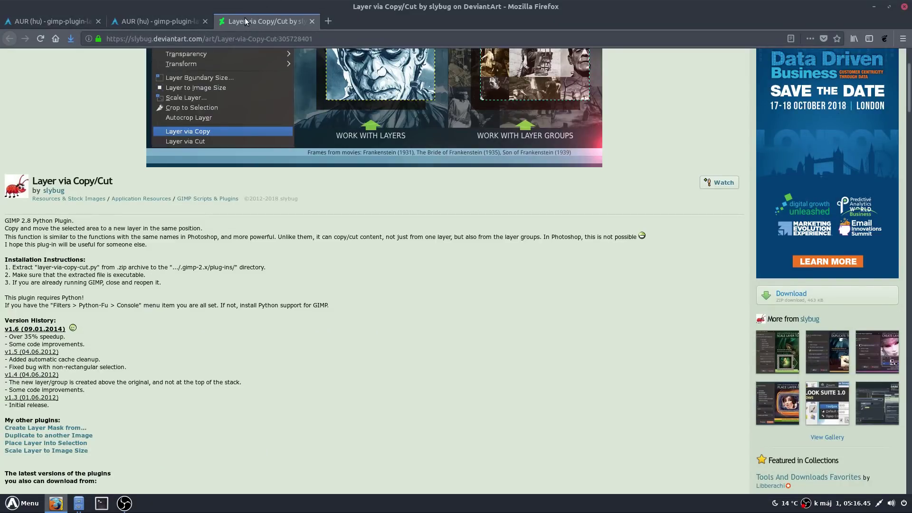
Close the copy-cut AUR tab and open the layerfx upstream GIMP Plugin Registry page.
{"action": "left_click", "coordinate": [176, 15]}
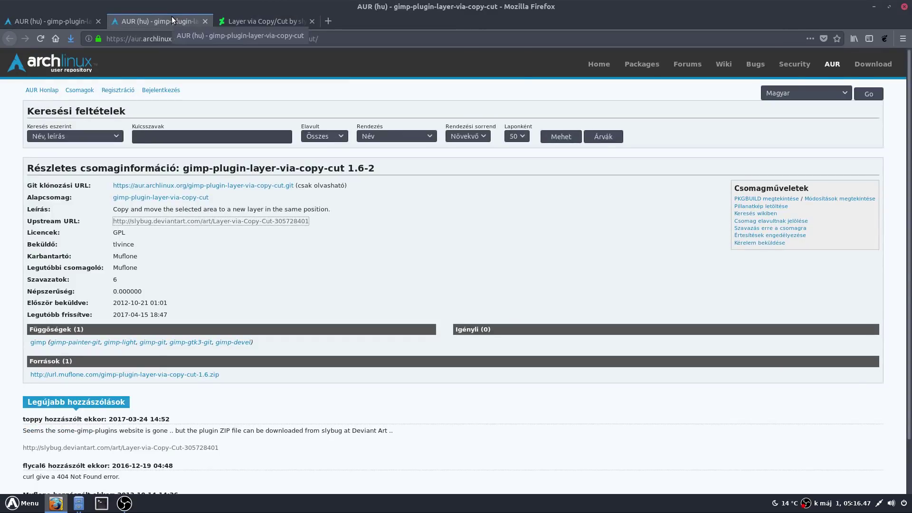
{"action": "middle_click", "coordinate": [172, 16]}
{"action": "left_click_drag", "start_coordinate": [78, 14], "coordinate": [152, 21]}
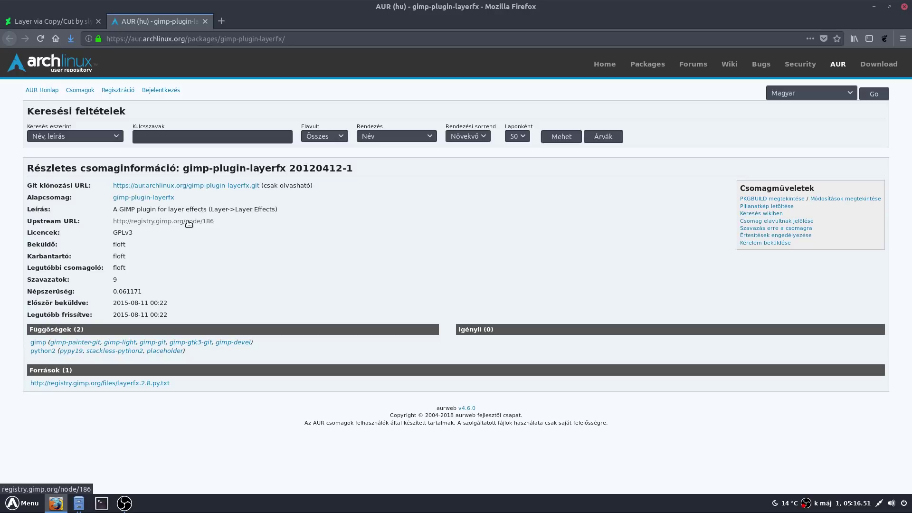
{"action": "right_click", "coordinate": [189, 221]}
{"action": "left_click", "coordinate": [201, 227]}
{"action": "left_click", "coordinate": [261, 22]}
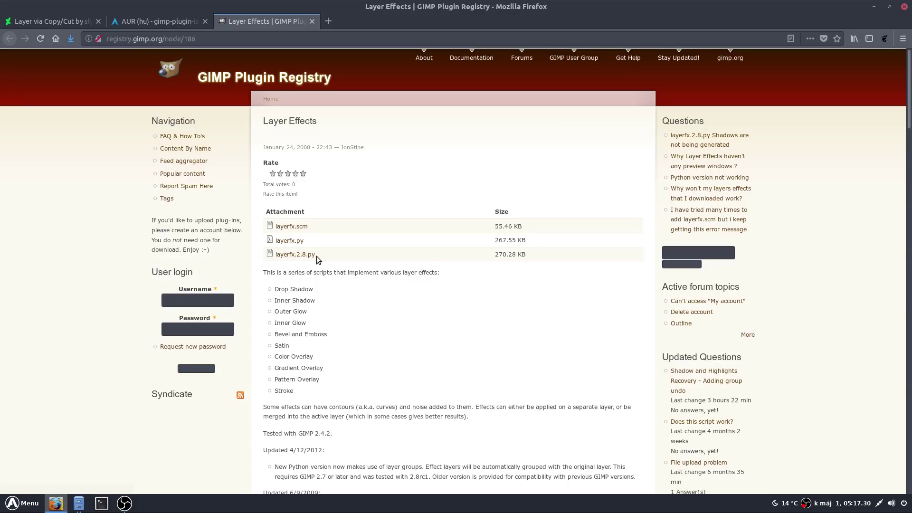
Read the Script-Fu and Python version install headings on the Layer Effects page.
{"action": "scroll", "coordinate": [352, 256], "scroll_direction": "down", "scroll_amount": 10}
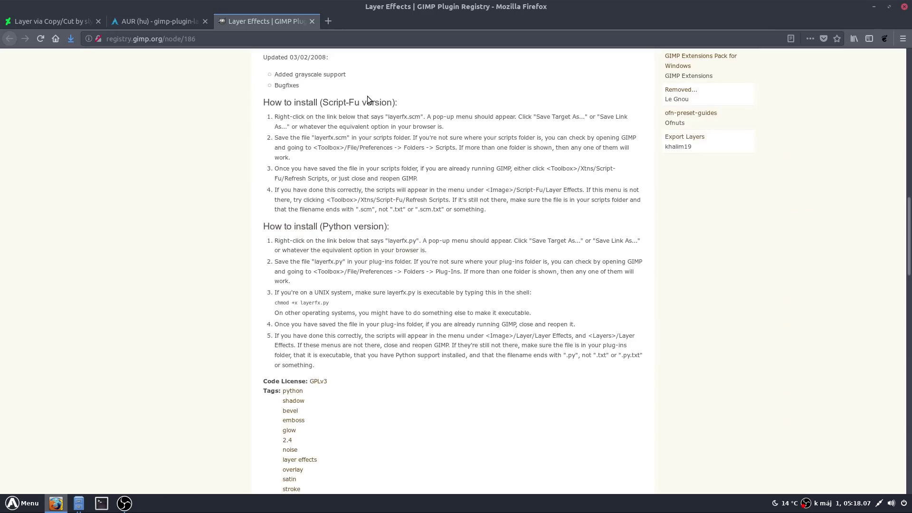
{"action": "triple_click", "coordinate": [398, 105]}
{"action": "left_click_drag", "start_coordinate": [263, 227], "coordinate": [351, 227]}
{"action": "triple_click", "coordinate": [394, 225]}
{"action": "left_click", "coordinate": [445, 217]}
{"action": "scroll", "coordinate": [445, 215], "scroll_direction": "up", "scroll_amount": 10}
Save the layerfx.2.8.py attachment as layerfx.2.8.py.txt into Letöltések.
{"action": "right_click", "coordinate": [306, 256]}
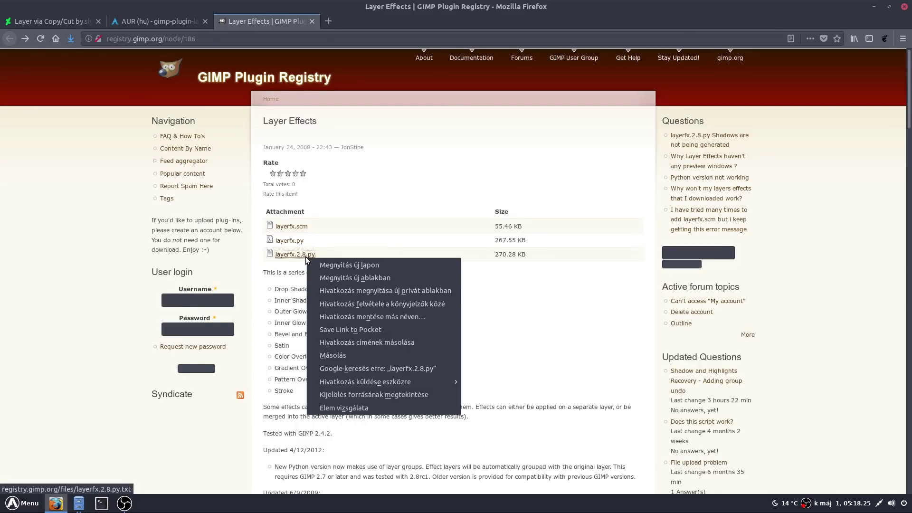
{"action": "left_click", "coordinate": [372, 316]}
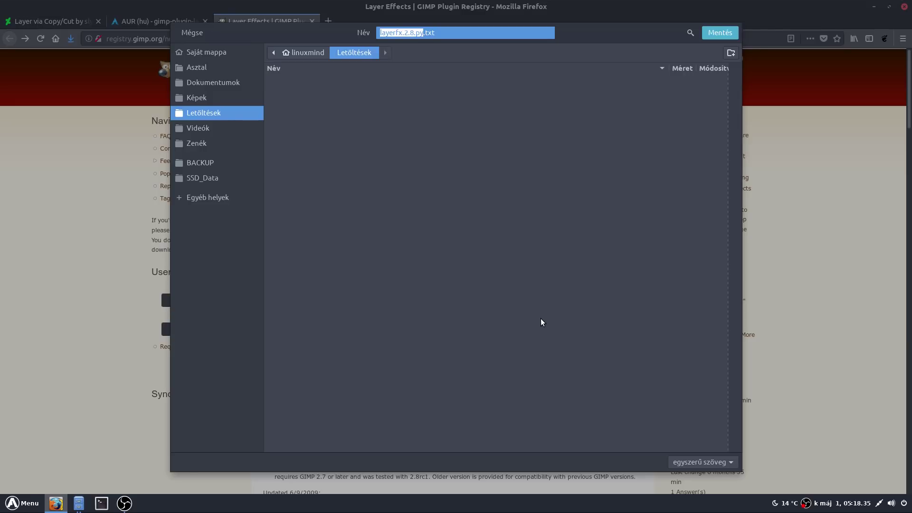
{"action": "left_click", "coordinate": [720, 34]}
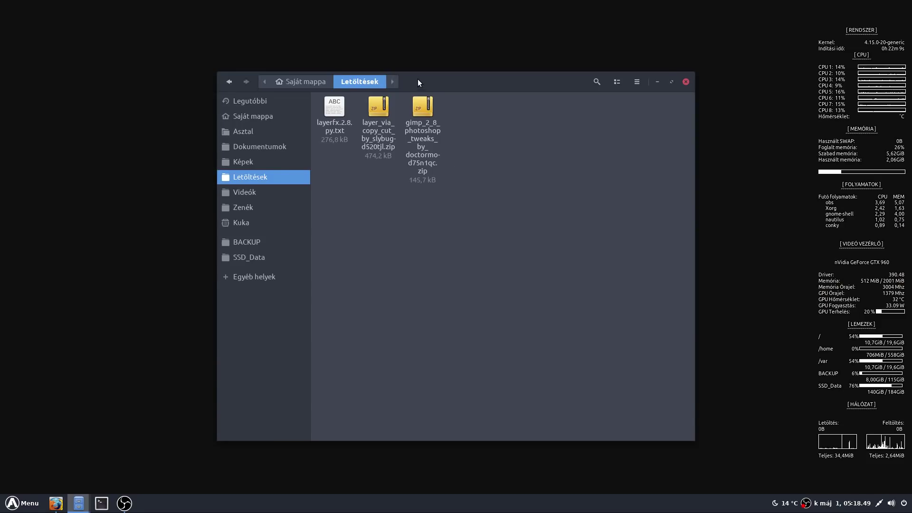
Rename layerfx.2.8.py.txt to layerfx.2.8.py in Letöltések.
{"action": "left_click_drag", "start_coordinate": [418, 81], "coordinate": [550, 91]}
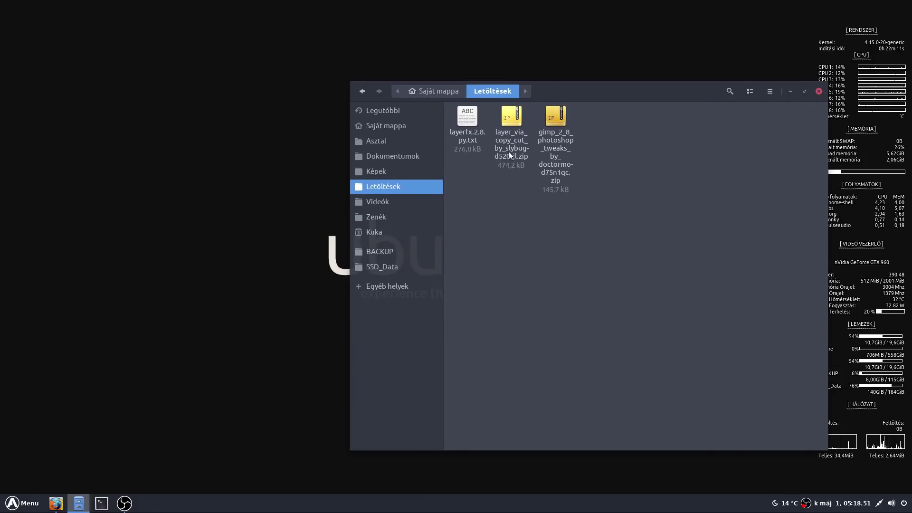
{"action": "key", "text": "Home"}
{"action": "key", "text": "F2"}
{"action": "key", "text": "End"}
{"action": "key", "text": "BackSpace"}
{"action": "key", "text": "BackSpace"}
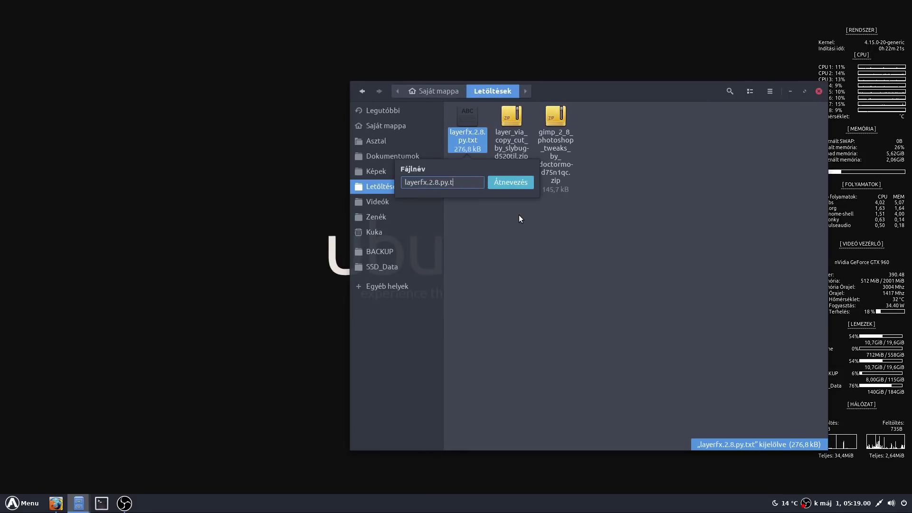
{"action": "key", "text": "BackSpace"}
{"action": "key", "text": "BackSpace"}
{"action": "key", "text": "Return"}
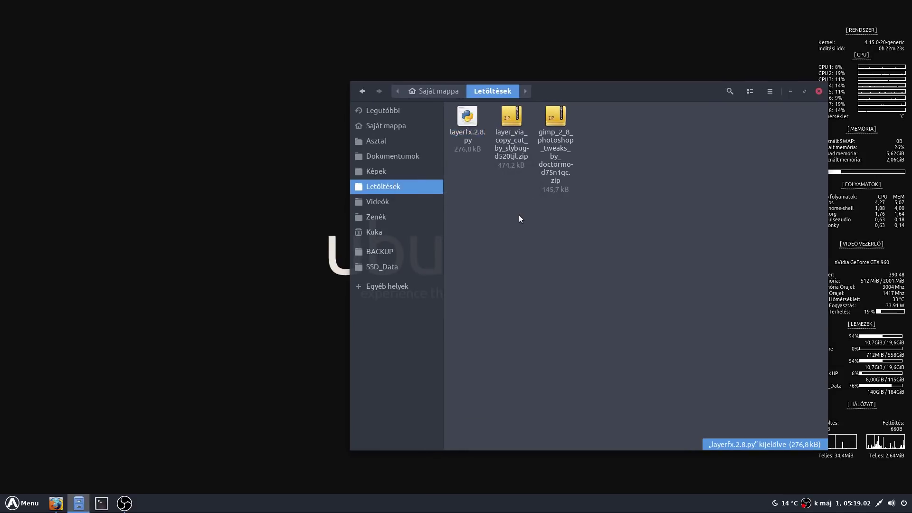
Extract layer-via-copy-cut.py from its zip and allow both scripts to execute as programs.
{"action": "double_click", "coordinate": [501, 145]}
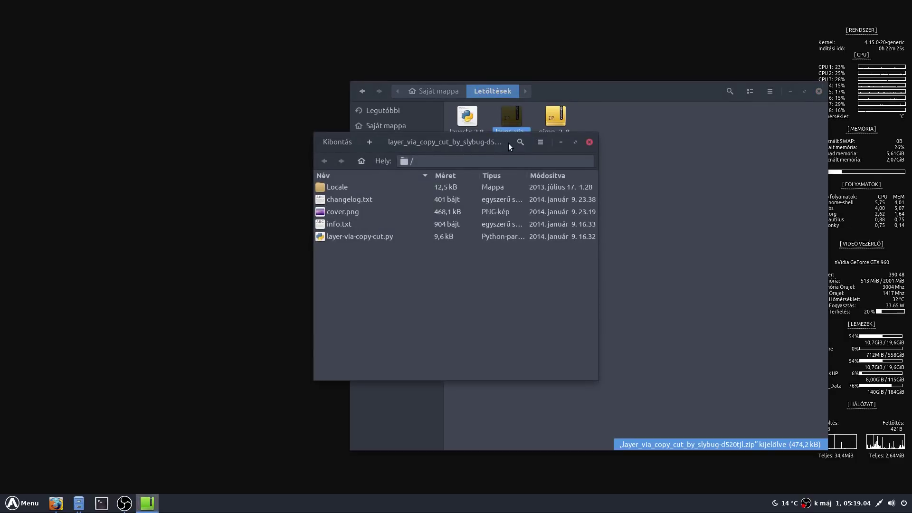
{"action": "left_click_drag", "start_coordinate": [371, 236], "coordinate": [636, 300]}
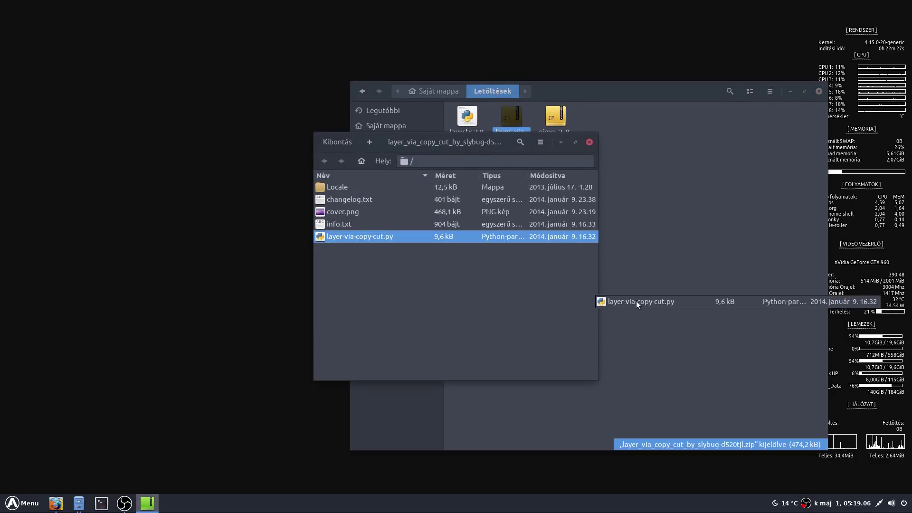
{"action": "left_click", "coordinate": [606, 132]}
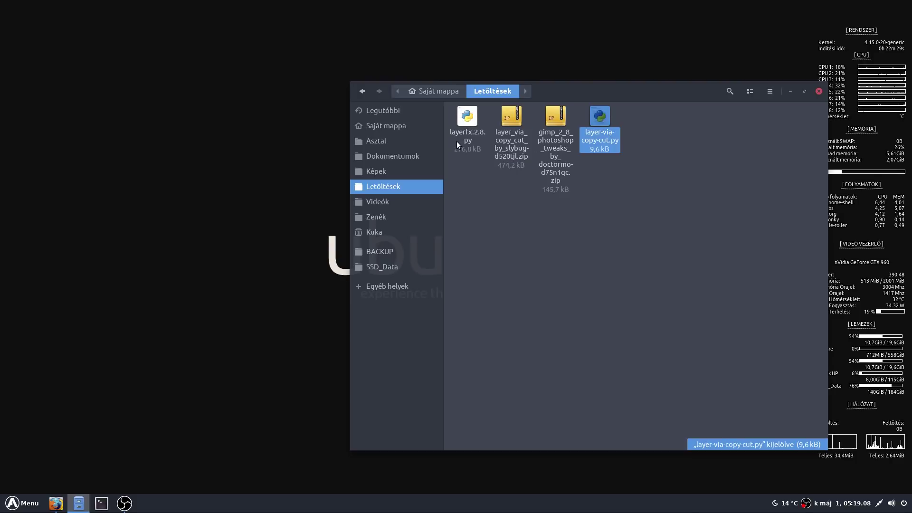
{"action": "left_click", "coordinate": [456, 141], "text": "ctrl"}
{"action": "right_click", "coordinate": [595, 128]}
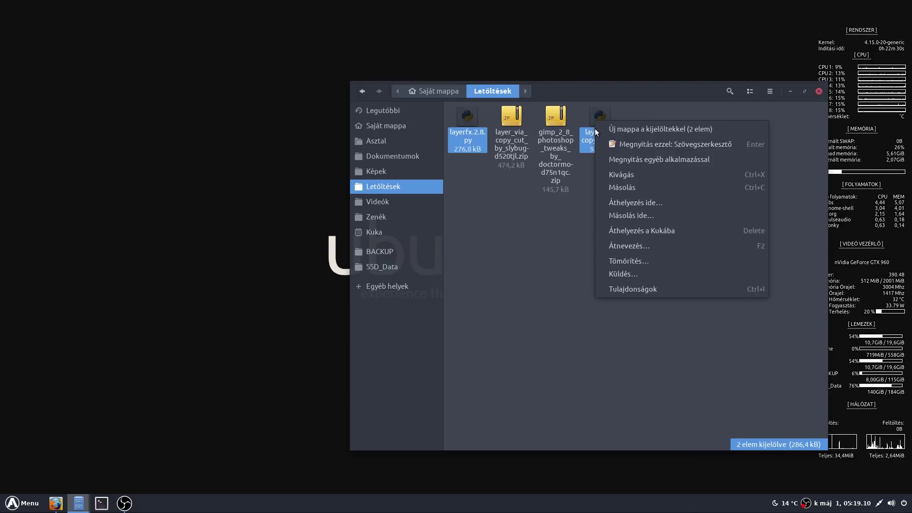
{"action": "left_click", "coordinate": [629, 290]}
{"action": "left_click", "coordinate": [600, 186]}
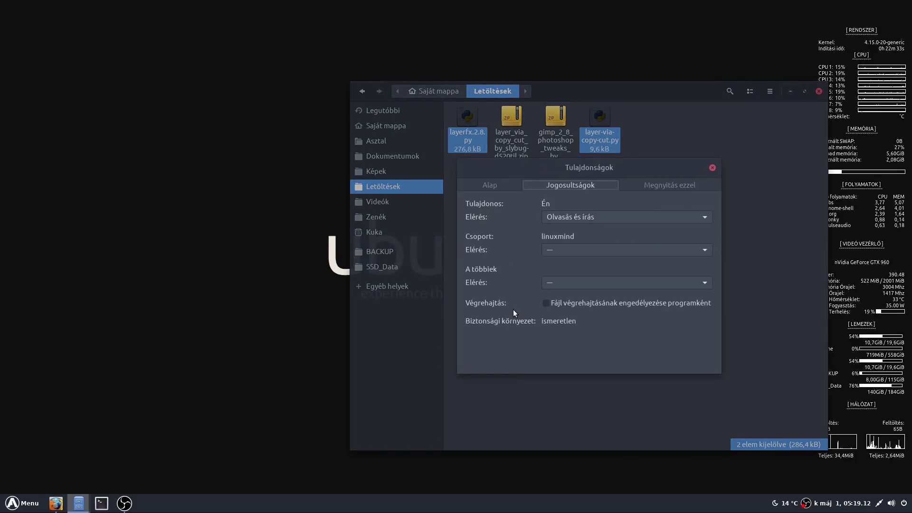
{"action": "left_click", "coordinate": [564, 304]}
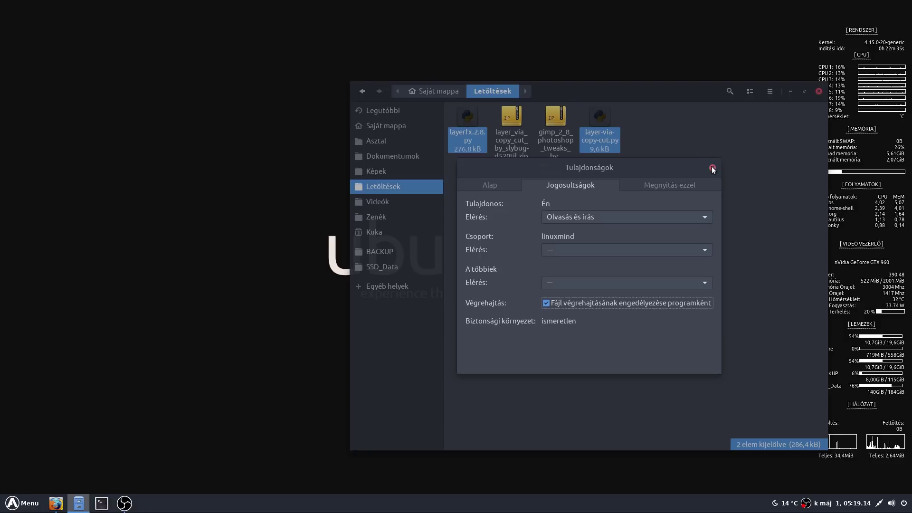
{"action": "left_click", "coordinate": [712, 168]}
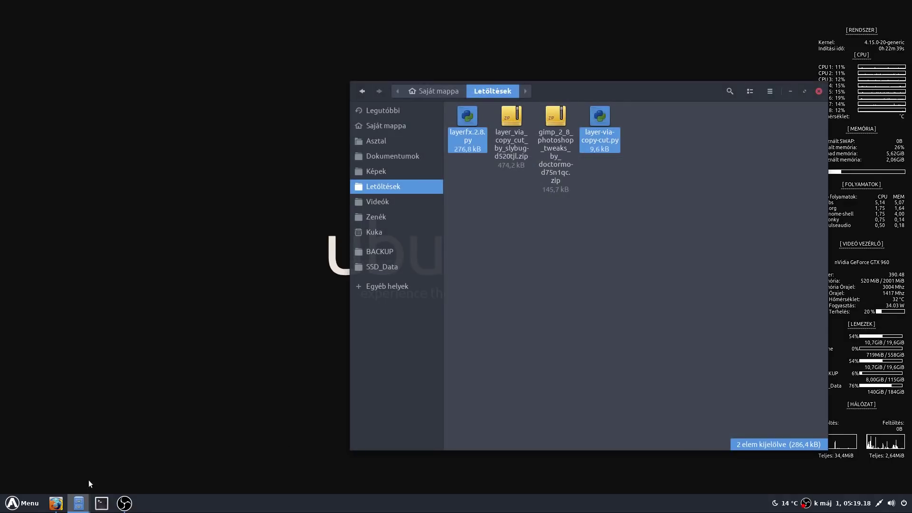
{"action": "mouse_move", "coordinate": [78, 503]}
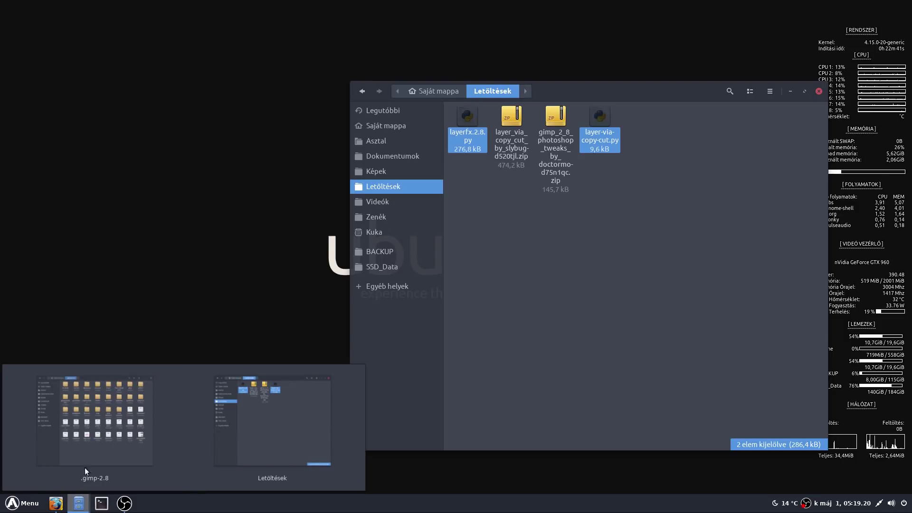
Paste both Python scripts into the .gimp-2.8/plug-ins folder.
{"action": "left_click", "coordinate": [87, 451]}
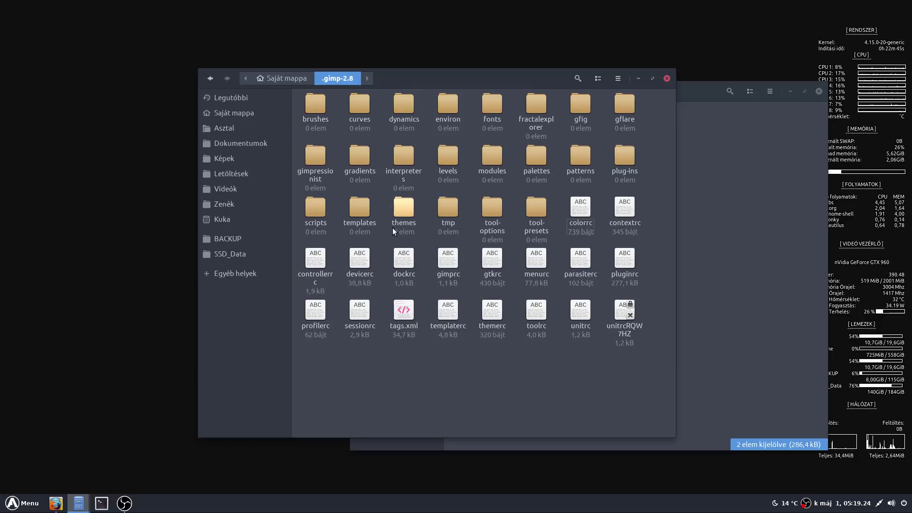
{"action": "left_click", "coordinate": [620, 158]}
{"action": "double_click", "coordinate": [620, 158]}
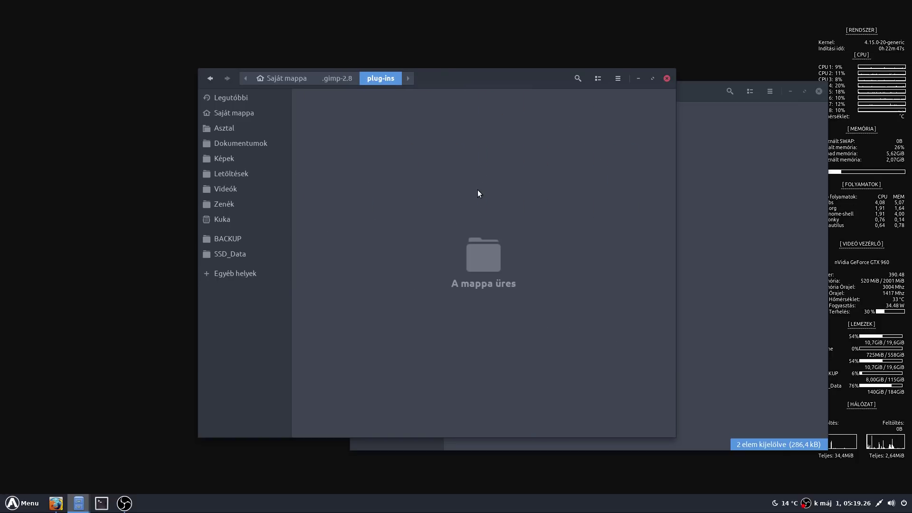
{"action": "key", "text": "ctrl+v"}
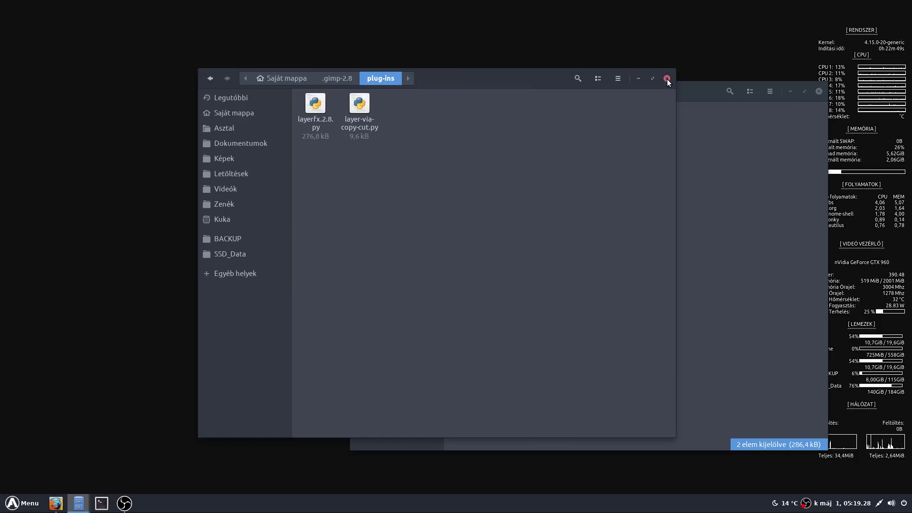
{"action": "left_click", "coordinate": [667, 79]}
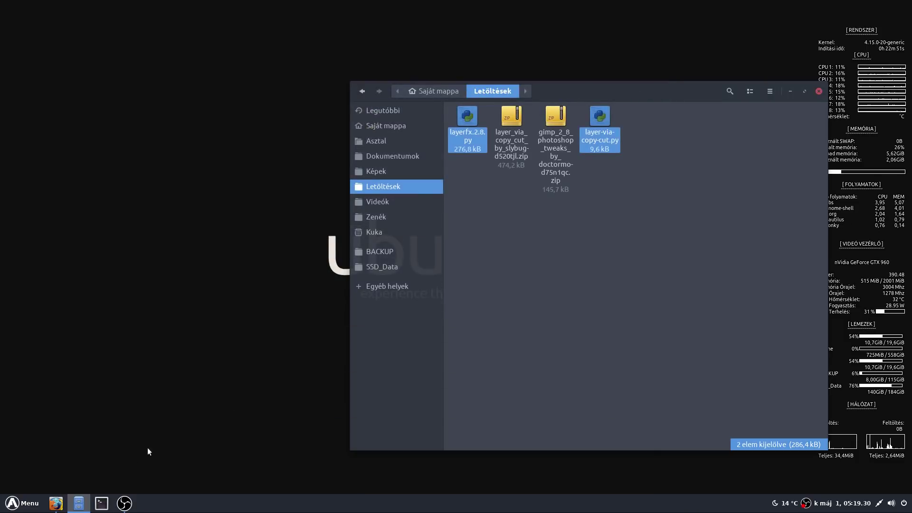
Launch GIMP and open the black Ubuntu wallpaper image.
{"action": "key", "text": "ctrl+w"}
{"action": "key", "text": "super"}
{"action": "left_click", "coordinate": [65, 306]}
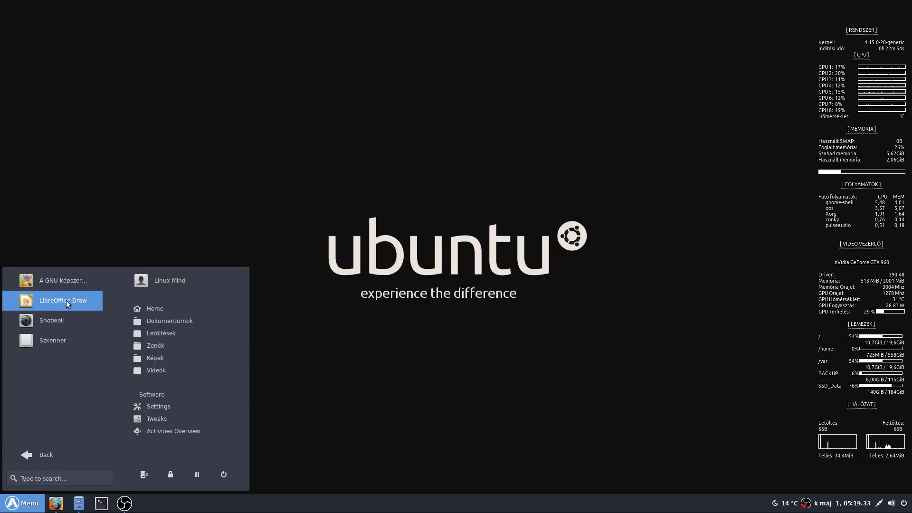
{"action": "left_click", "coordinate": [68, 283]}
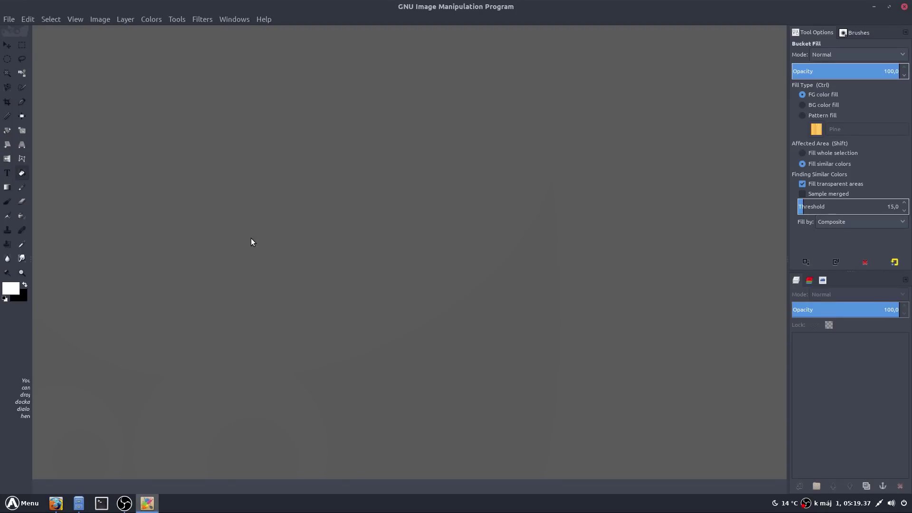
{"action": "key", "text": "ctrl+o"}
{"action": "double_click", "coordinate": [196, 68]}
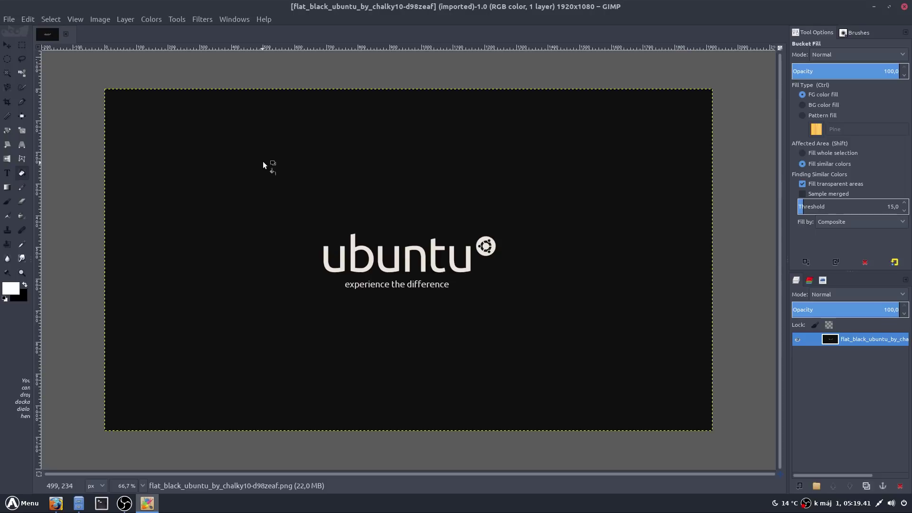
Rectangle-select around the Ubuntu logo and copy it to a new layer via Layer via Copy.
{"action": "left_click", "coordinate": [22, 45]}
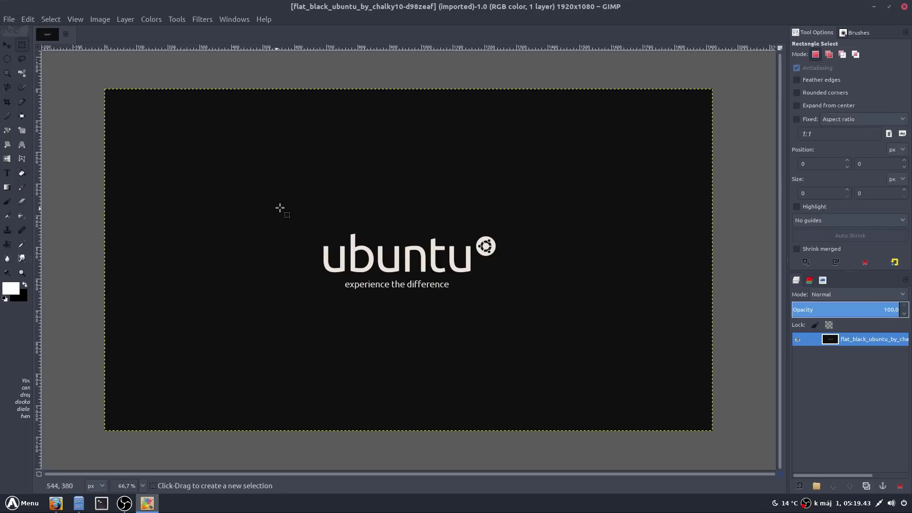
{"action": "left_click_drag", "start_coordinate": [281, 208], "coordinate": [537, 324]}
{"action": "right_click", "coordinate": [380, 242]}
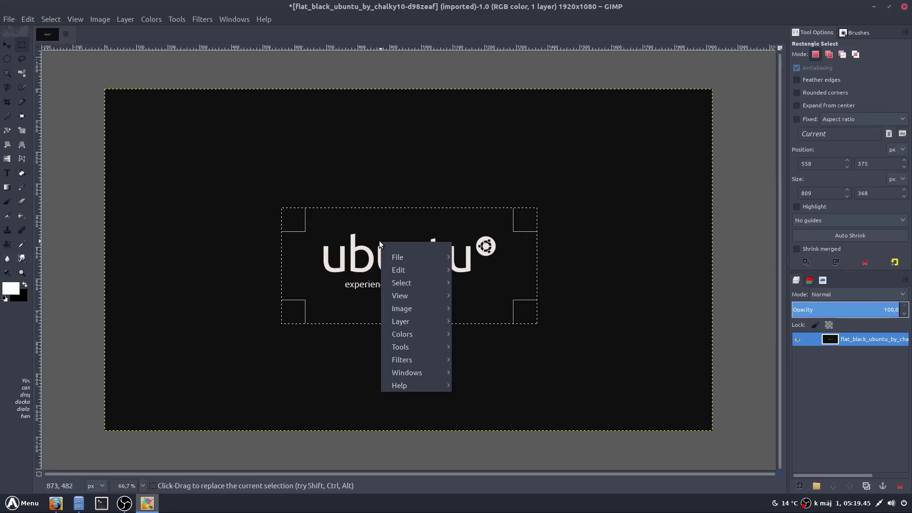
{"action": "mouse_move", "coordinate": [413, 321]}
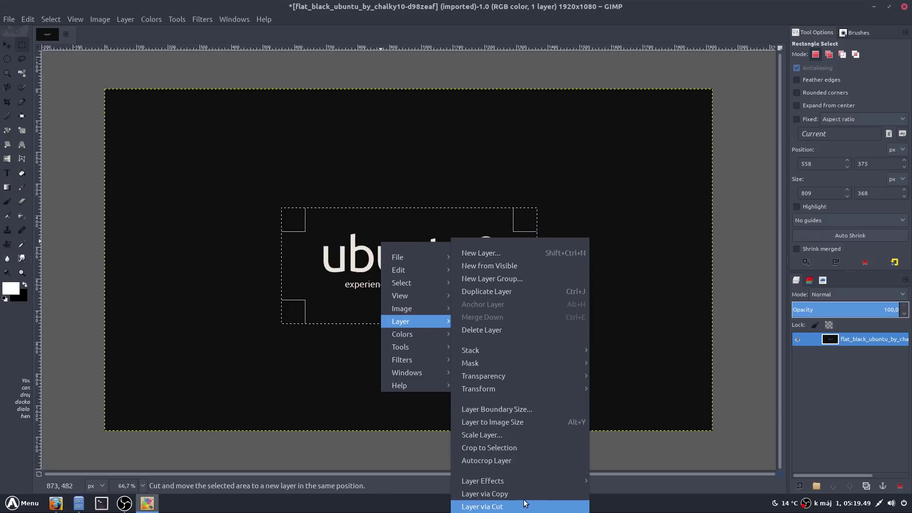
{"action": "left_click", "coordinate": [499, 498]}
{"action": "left_click", "coordinate": [798, 352]}
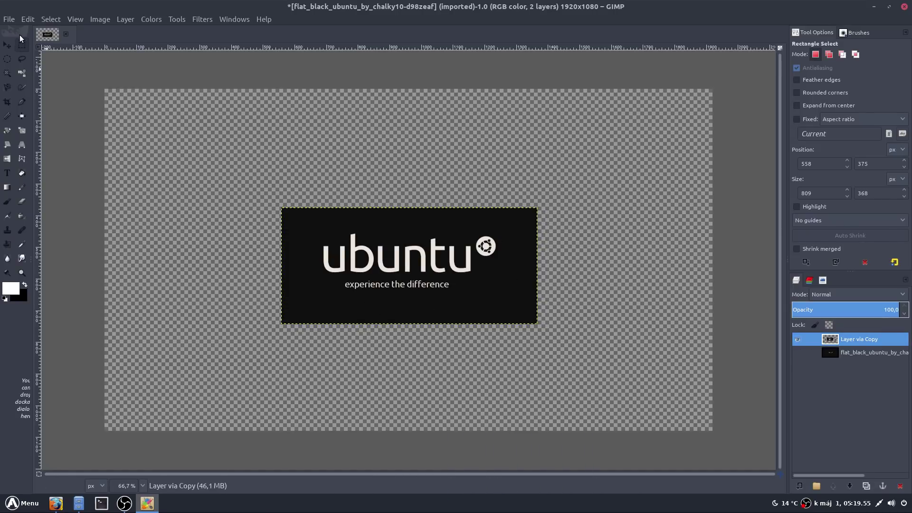
{"action": "left_click", "coordinate": [797, 353]}
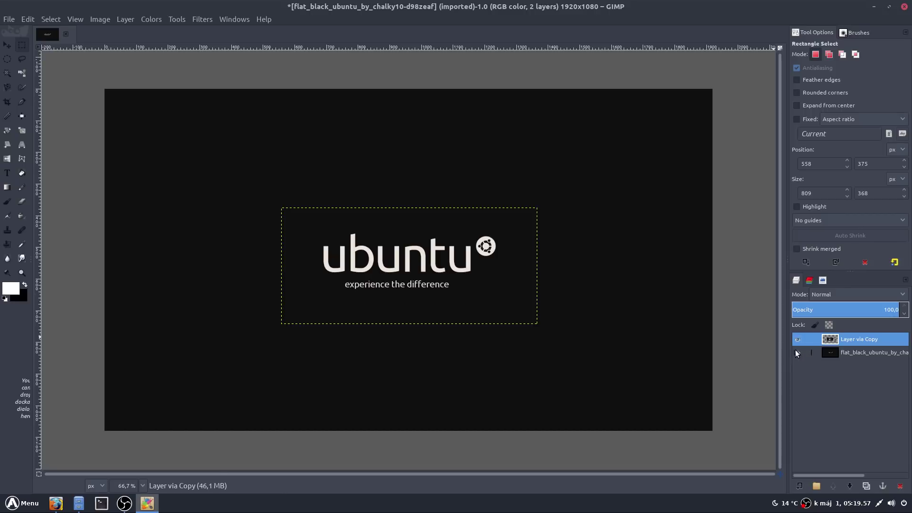
Create a text box above the ubuntu logo containing 'PRÓBA'.
{"action": "left_click", "coordinate": [7, 45]}
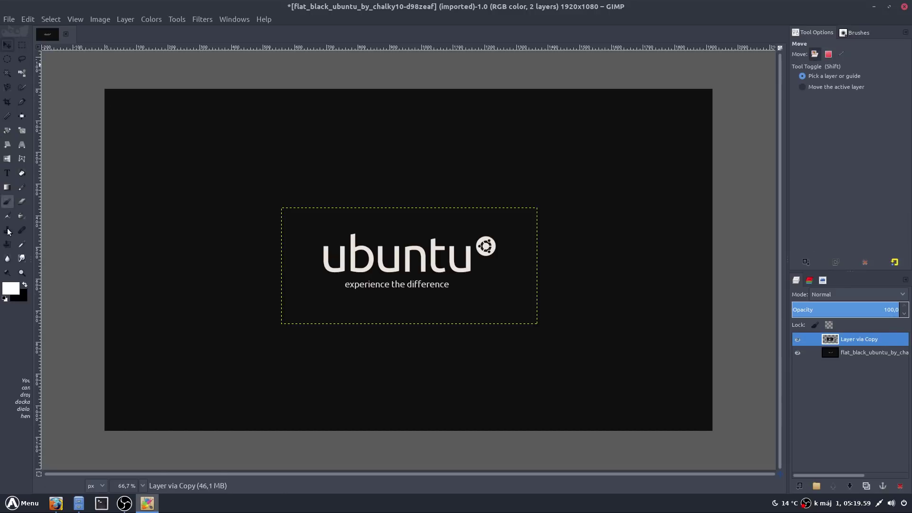
{"action": "left_click", "coordinate": [7, 173]}
{"action": "left_click", "coordinate": [356, 142]}
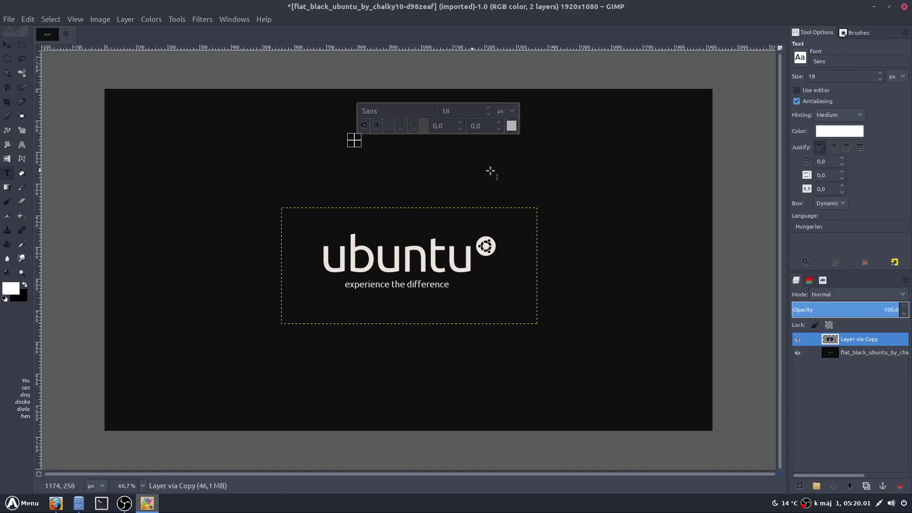
{"action": "type", "text": "PRÓB"}
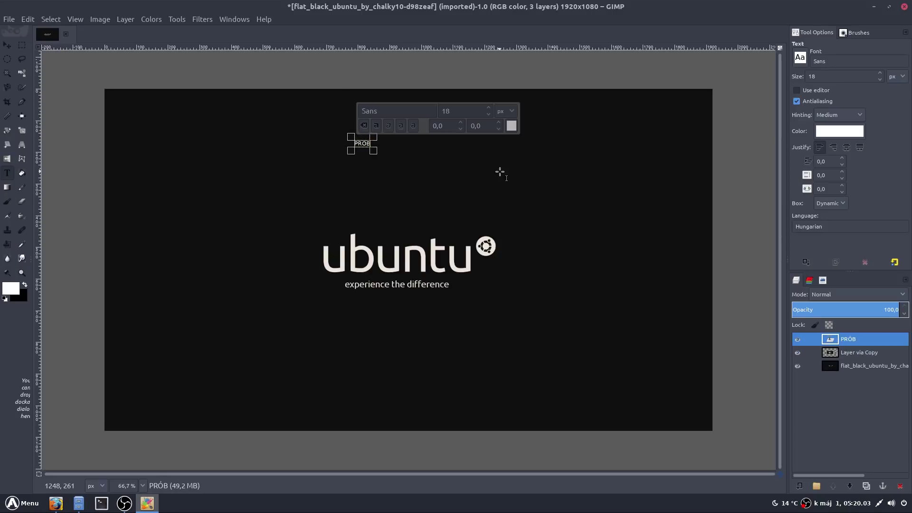
{"action": "type", "text": "A"}
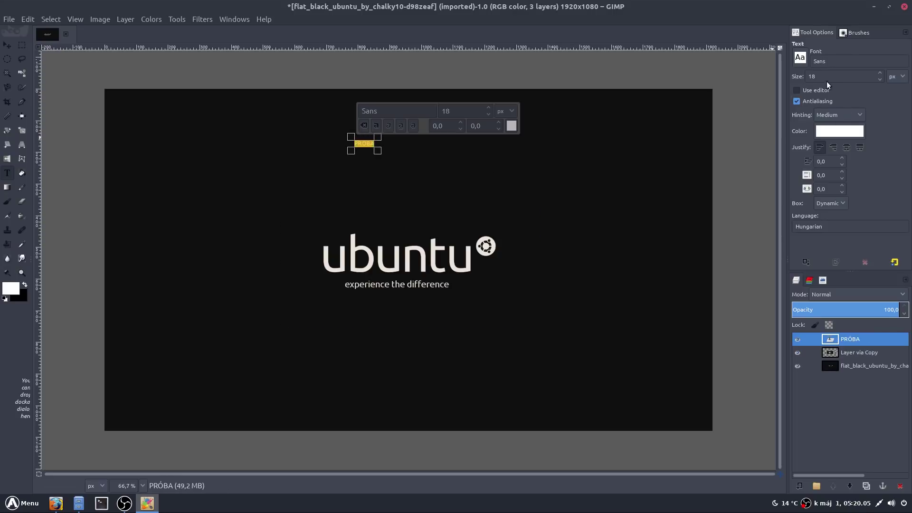
Enlarge the PRÓBA text to 145 px and drag it centred above the logo.
{"action": "scroll", "coordinate": [826, 79], "scroll_direction": "up", "scroll_amount": 12}
{"action": "scroll", "coordinate": [827, 78], "scroll_direction": "up", "scroll_amount": 7}
{"action": "scroll", "coordinate": [827, 78], "scroll_direction": "up", "scroll_amount": 20}
{"action": "scroll", "coordinate": [828, 77], "scroll_direction": "up", "scroll_amount": 6}
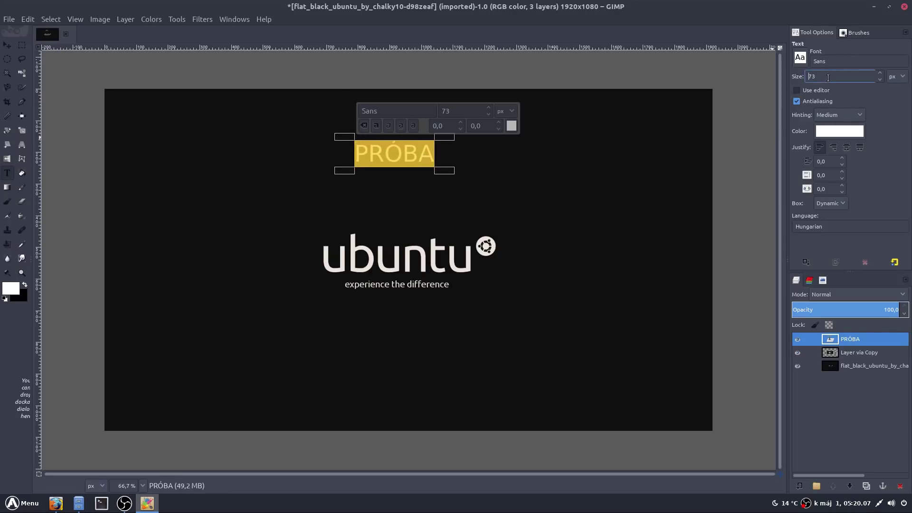
{"action": "scroll", "coordinate": [828, 77], "scroll_direction": "up", "scroll_amount": 13}
{"action": "scroll", "coordinate": [828, 77], "scroll_direction": "up", "scroll_amount": 14}
{"action": "scroll", "coordinate": [828, 76], "scroll_direction": "up", "scroll_amount": 15}
{"action": "scroll", "coordinate": [829, 76], "scroll_direction": "up", "scroll_amount": 16}
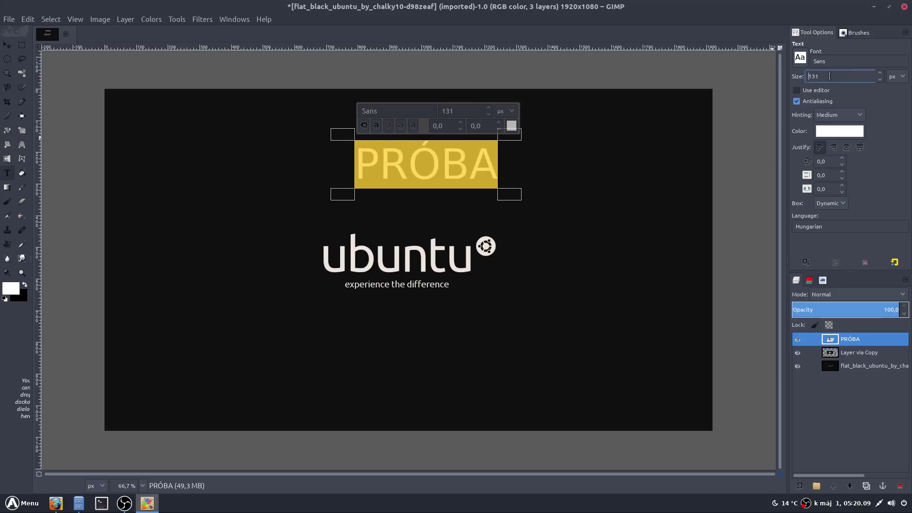
{"action": "scroll", "coordinate": [829, 76], "scroll_direction": "up", "scroll_amount": 8}
{"action": "scroll", "coordinate": [829, 75], "scroll_direction": "up", "scroll_amount": 7}
{"action": "scroll", "coordinate": [830, 76], "scroll_direction": "down", "scroll_amount": 1}
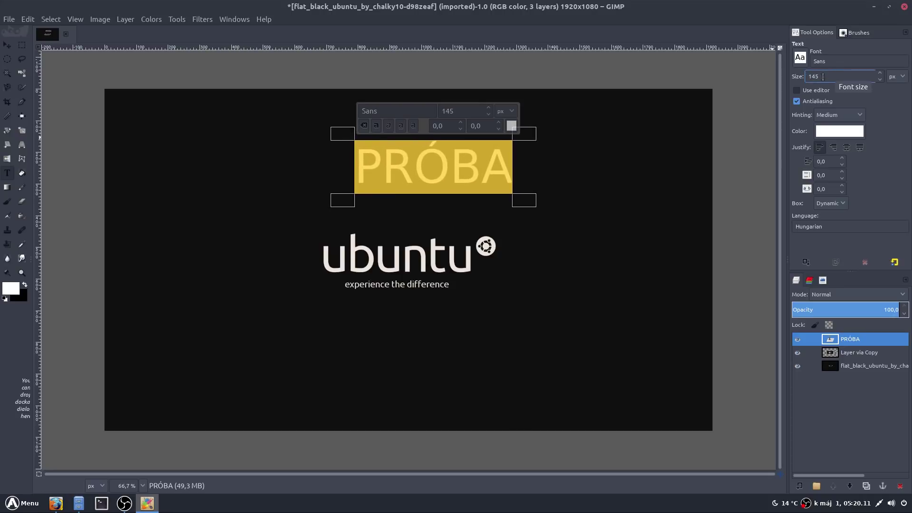
{"action": "left_click", "coordinate": [6, 46]}
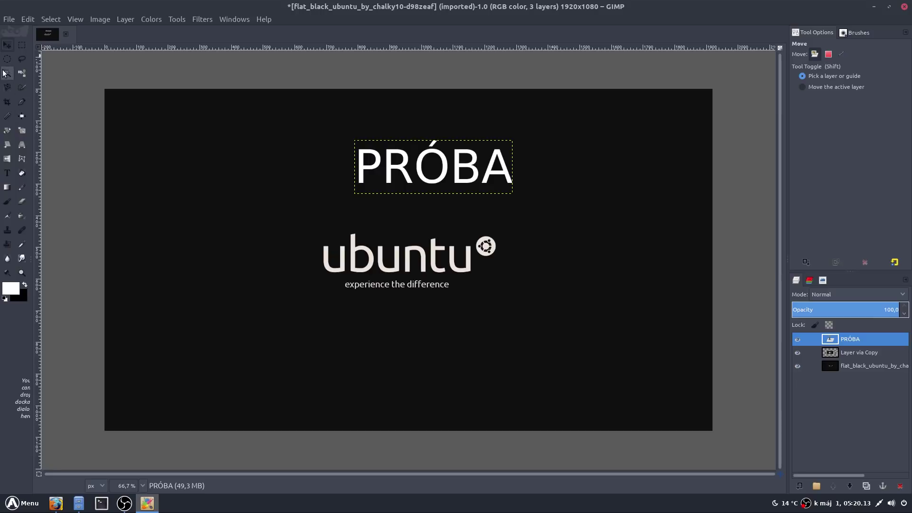
{"action": "left_click_drag", "start_coordinate": [389, 167], "coordinate": [348, 163]}
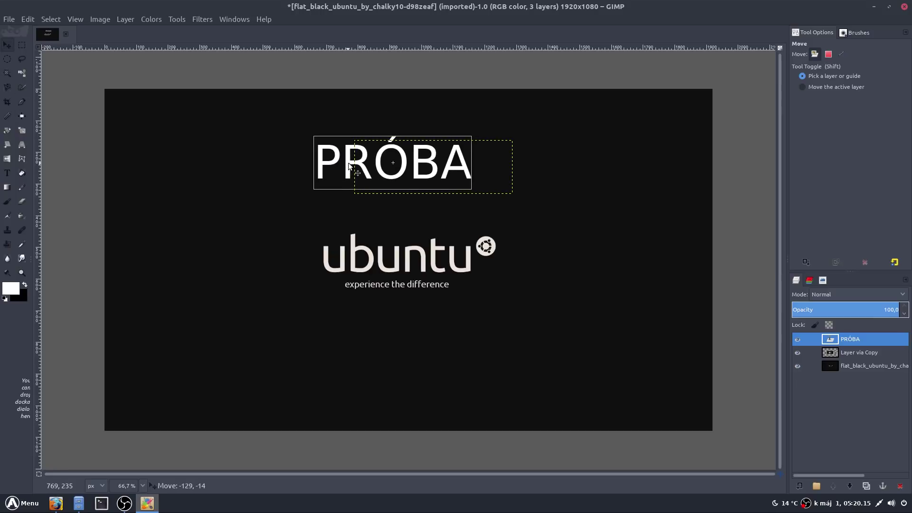
Add a Layer Effects drop shadow to PRÓBA with a red shadow colour.
{"action": "right_click", "coordinate": [402, 158]}
{"action": "mouse_move", "coordinate": [437, 238]}
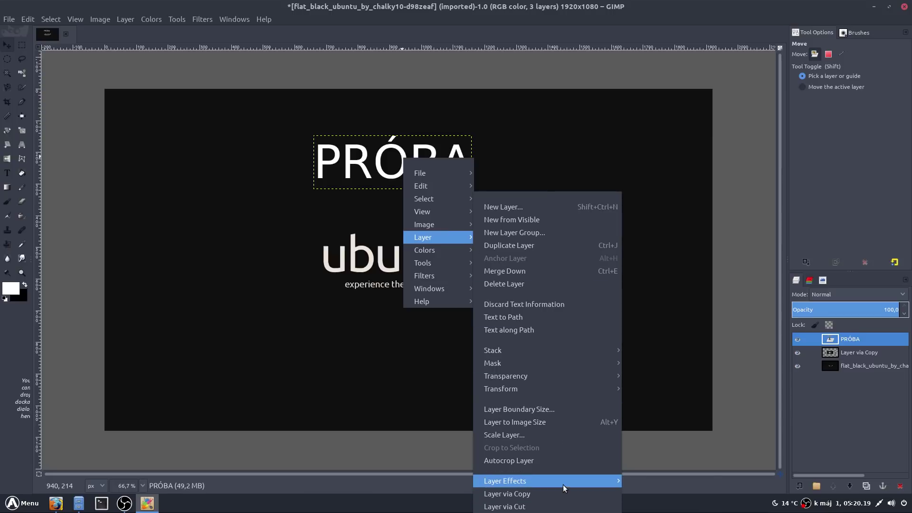
{"action": "mouse_move", "coordinate": [506, 480]}
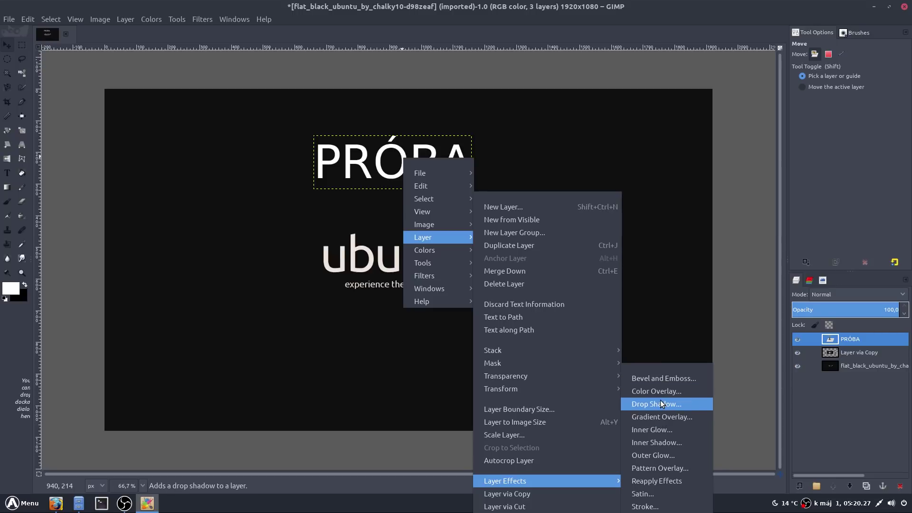
{"action": "left_click", "coordinate": [661, 402]}
{"action": "left_click", "coordinate": [399, 175]}
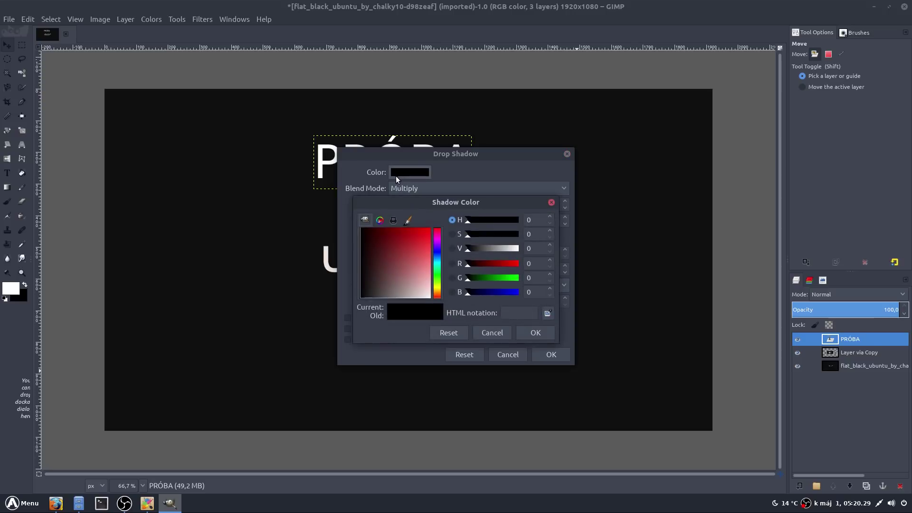
{"action": "left_click_drag", "start_coordinate": [407, 232], "coordinate": [442, 233]}
{"action": "left_click", "coordinate": [533, 332]}
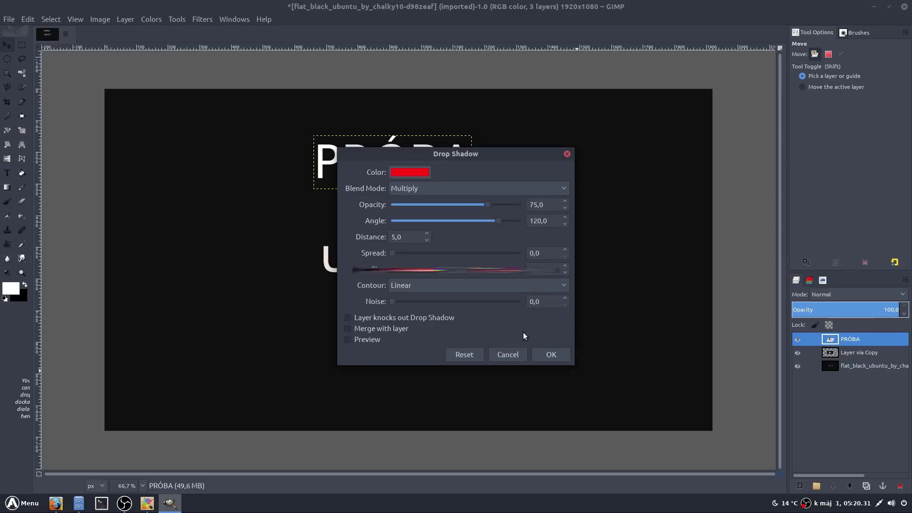
{"action": "left_click", "coordinate": [373, 339]}
Set the shadow blend mode to Normal, apply it, and merge the shadow group.
{"action": "left_click_drag", "start_coordinate": [452, 161], "coordinate": [628, 138]}
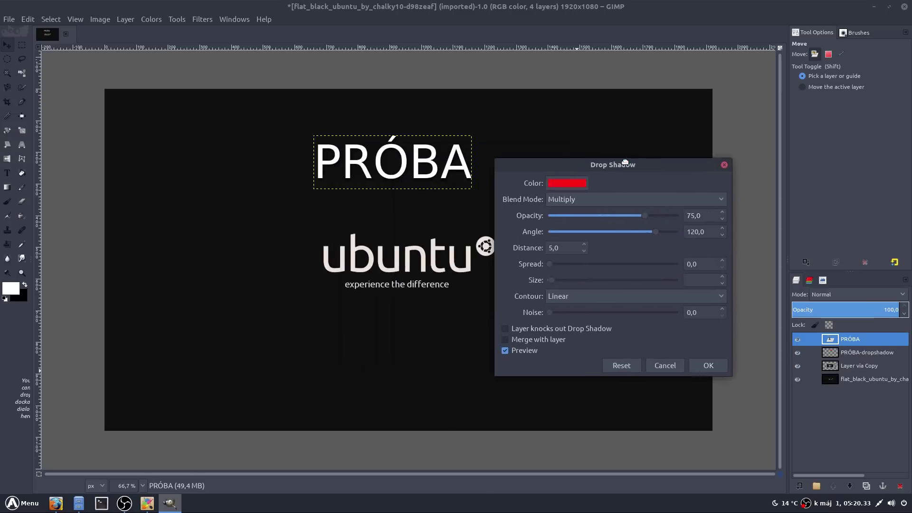
{"action": "left_click", "coordinate": [601, 165]}
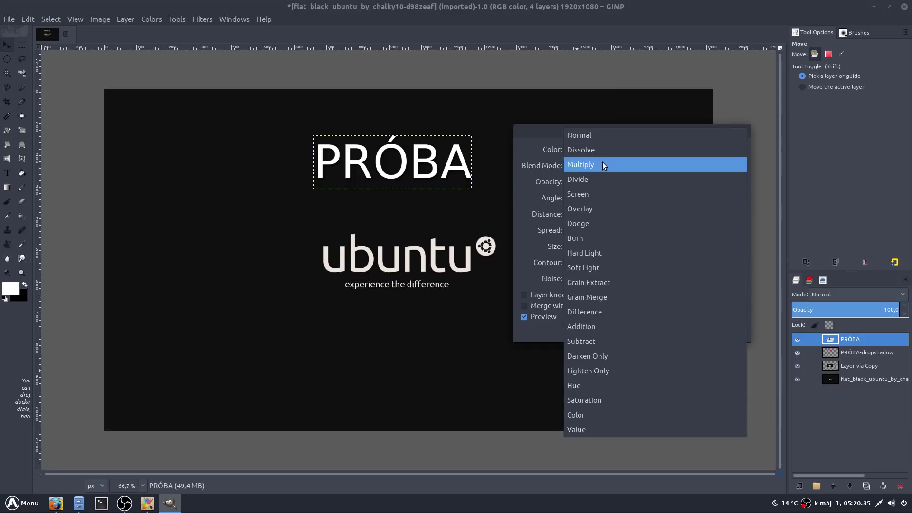
{"action": "left_click", "coordinate": [595, 134]}
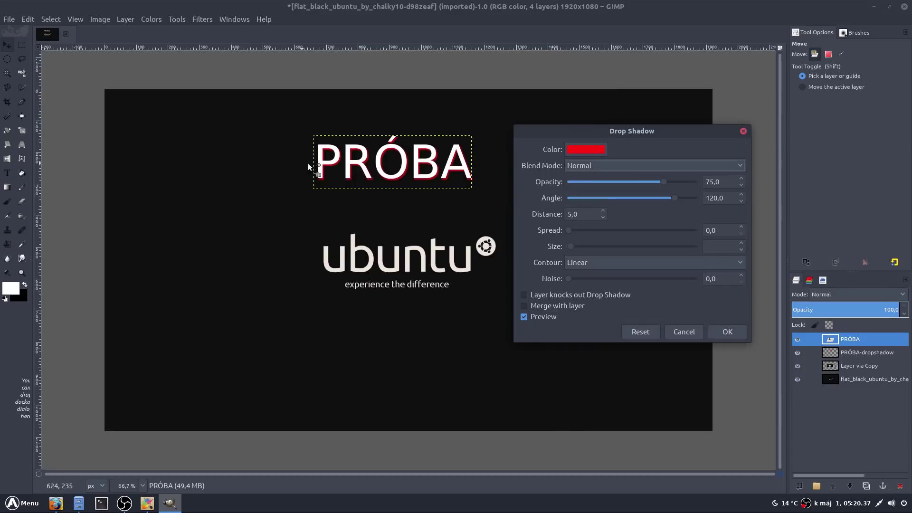
{"action": "left_click", "coordinate": [726, 333]}
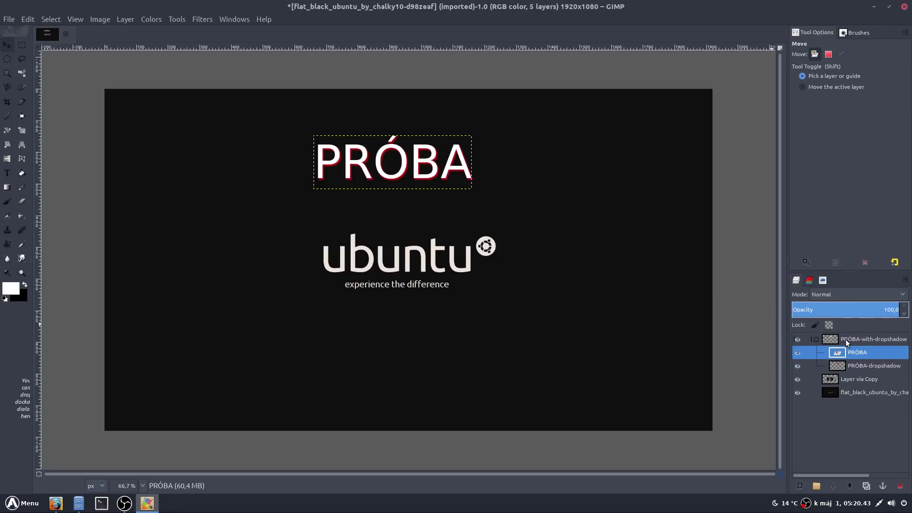
{"action": "right_click", "coordinate": [846, 339]}
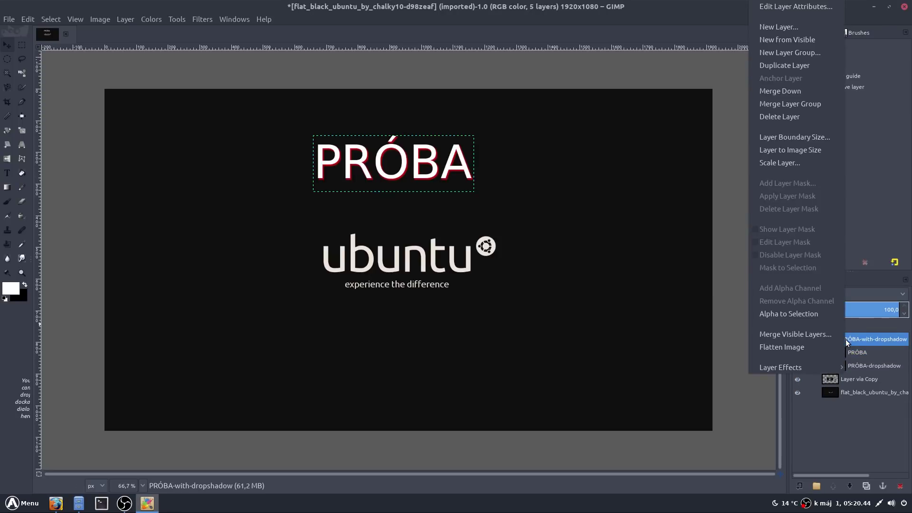
{"action": "left_click", "coordinate": [778, 104]}
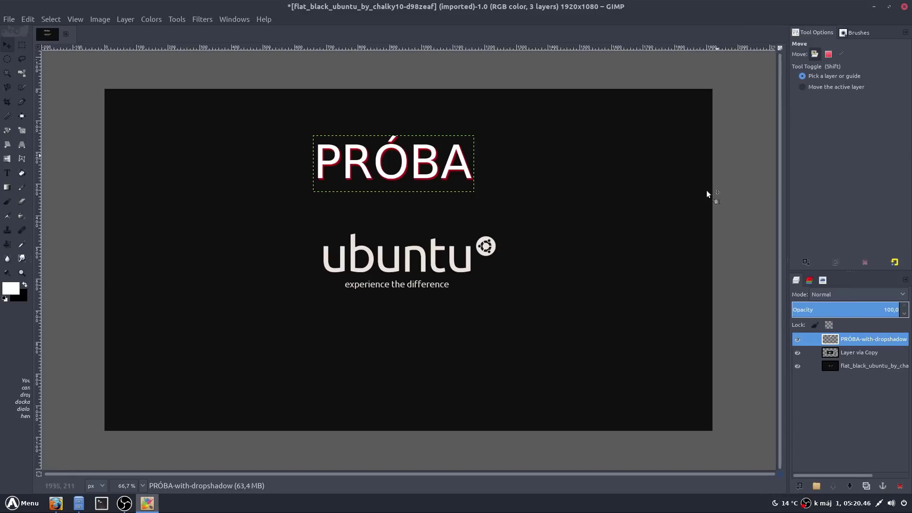
Add a Layer Effects stroke to the text layer with purple colour 835fde.
{"action": "right_click", "coordinate": [830, 342]}
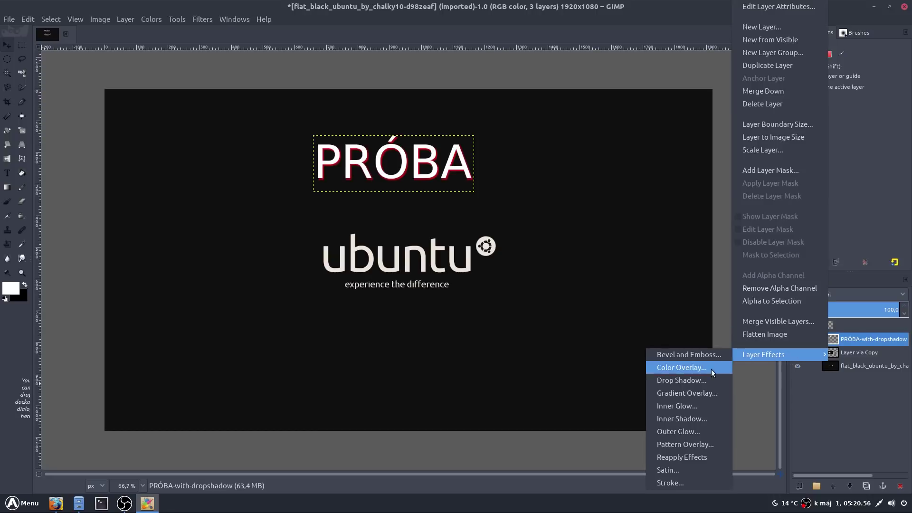
{"action": "mouse_move", "coordinate": [764, 354]}
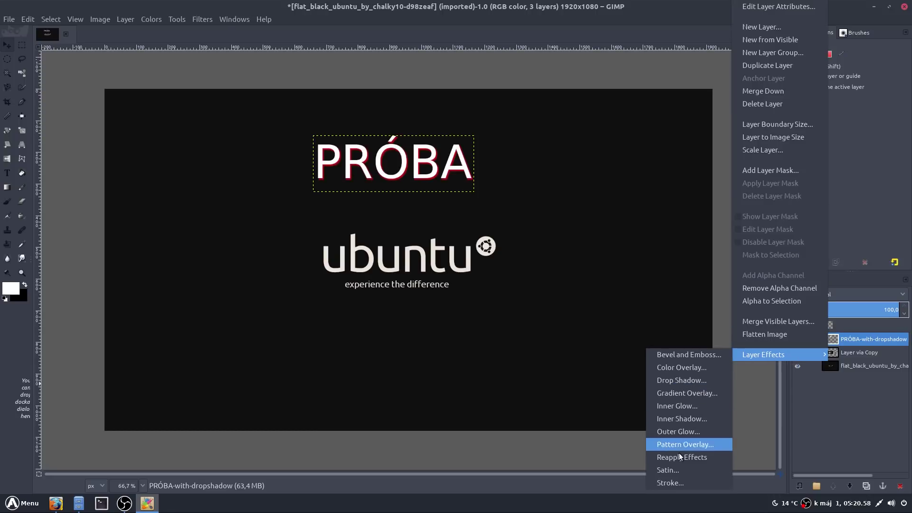
{"action": "left_click", "coordinate": [677, 484]}
{"action": "left_click_drag", "start_coordinate": [412, 141], "coordinate": [570, 127]}
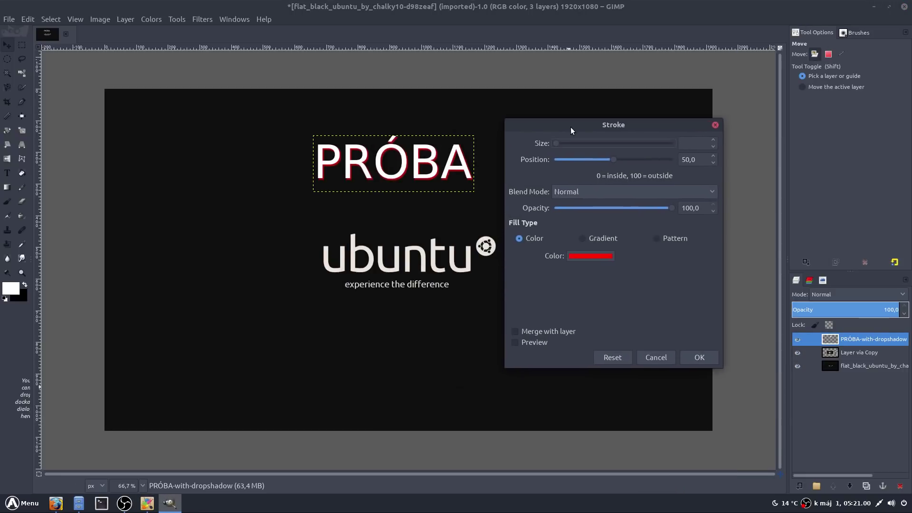
{"action": "left_click", "coordinate": [538, 345]}
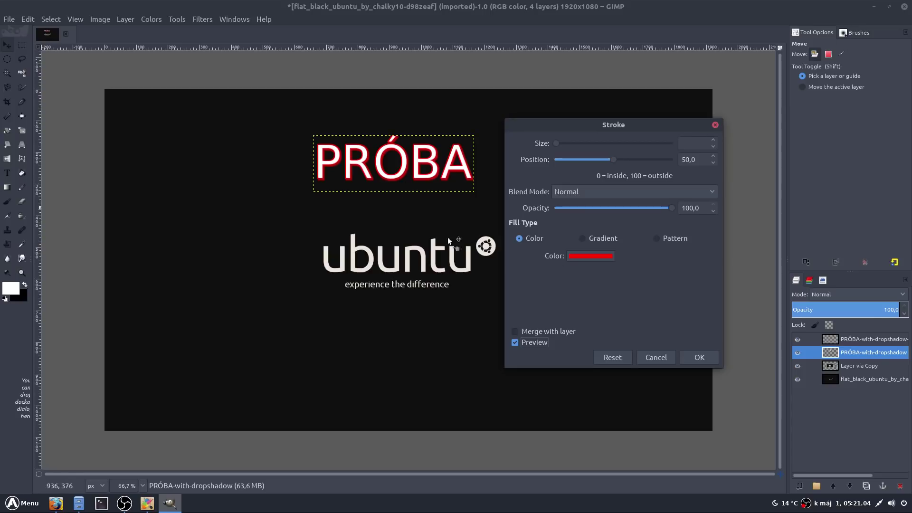
{"action": "left_click", "coordinate": [580, 256]}
{"action": "left_click_drag", "start_coordinate": [537, 239], "coordinate": [549, 252]}
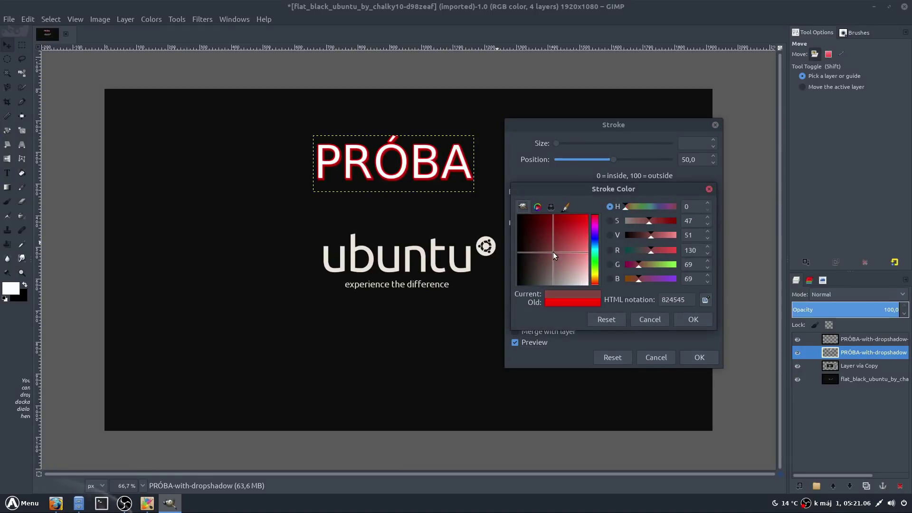
{"action": "left_click", "coordinate": [595, 234]}
{"action": "left_click", "coordinate": [578, 245]}
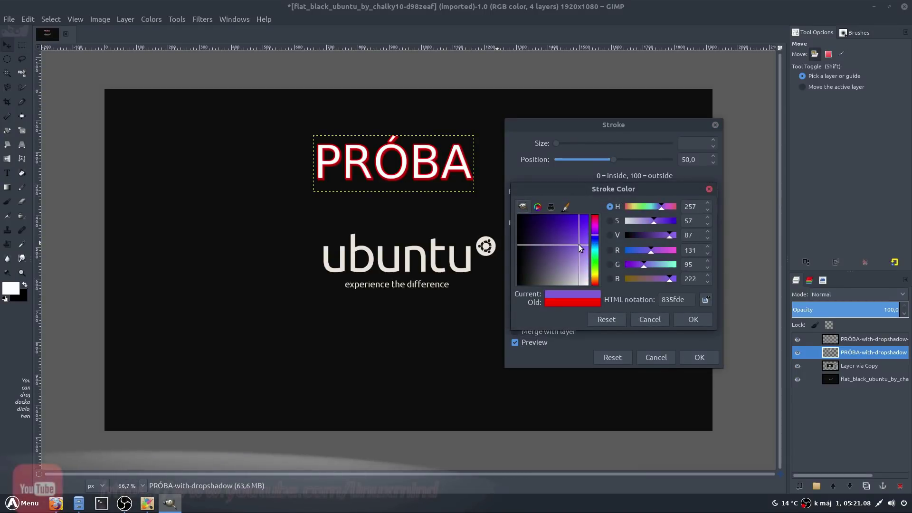
{"action": "left_click", "coordinate": [687, 318]}
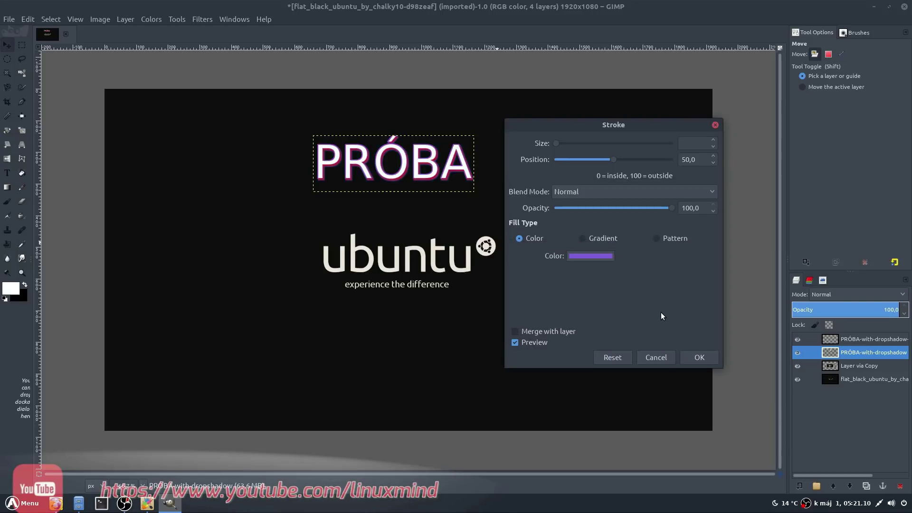
Set the stroke size to 5 and apply the stroke to PRÓBA.
{"action": "left_click", "coordinate": [694, 143]}
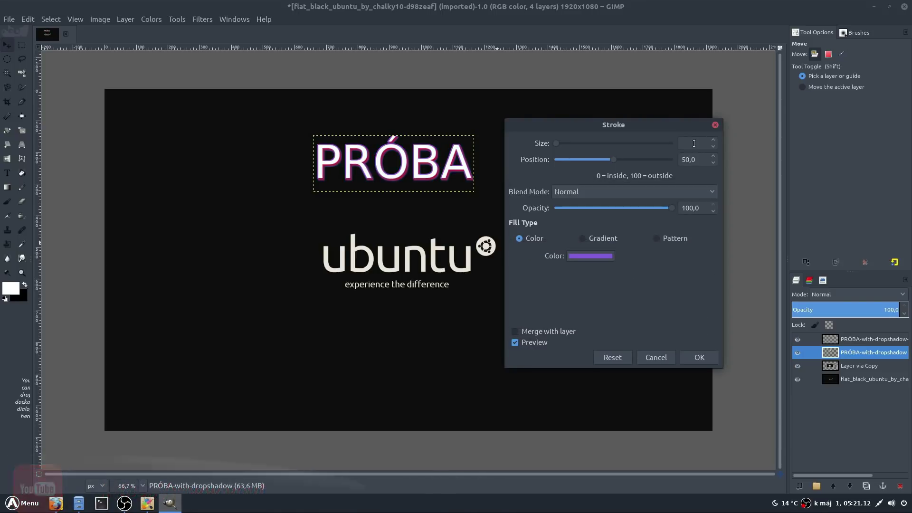
{"action": "type", "text": "5"}
{"action": "left_click", "coordinate": [698, 356]}
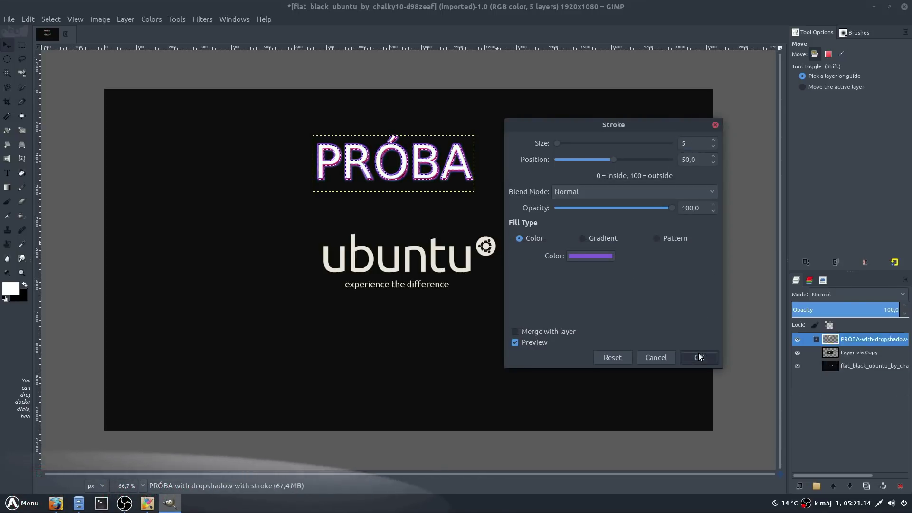
{"action": "right_click", "coordinate": [841, 335]}
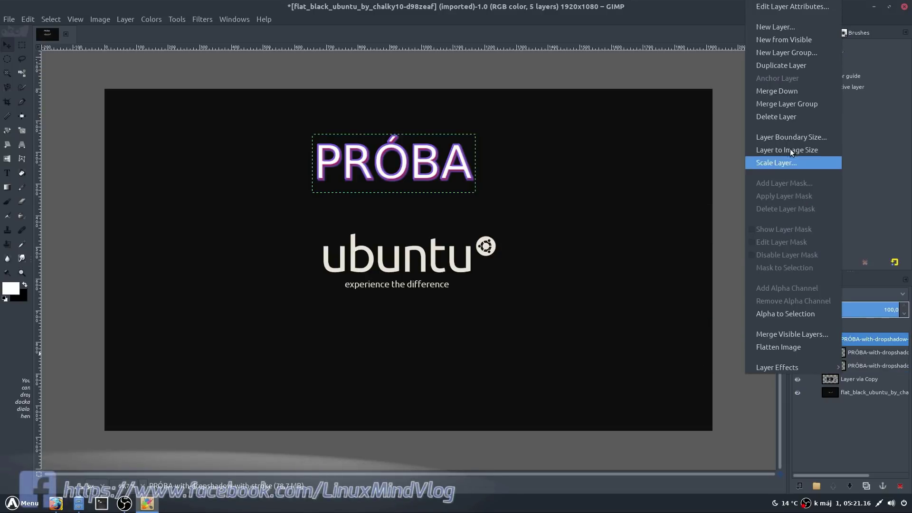
Merge the stroke group into one layer and add a previewed Bevel and Emboss effect.
{"action": "left_click", "coordinate": [786, 103]}
{"action": "right_click", "coordinate": [828, 340]}
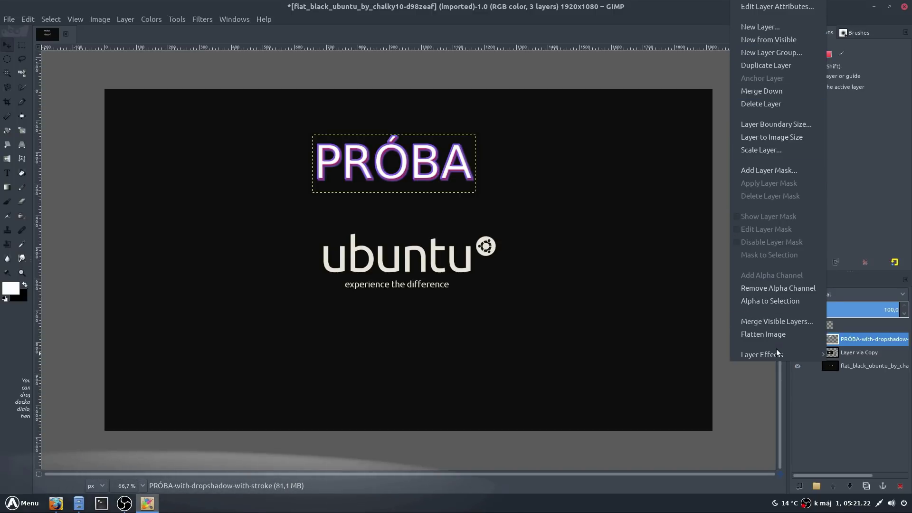
{"action": "mouse_move", "coordinate": [761, 354]}
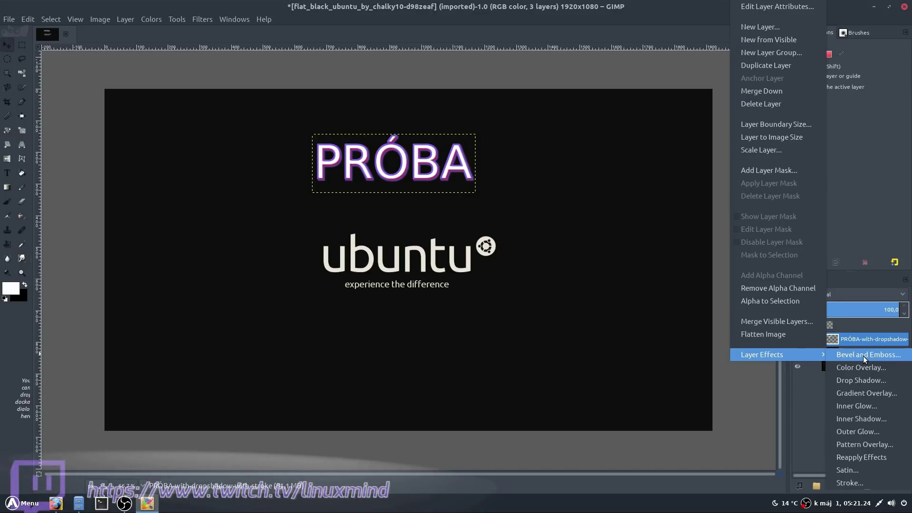
{"action": "left_click", "coordinate": [862, 356]}
{"action": "left_click_drag", "start_coordinate": [430, 81], "coordinate": [626, 50]}
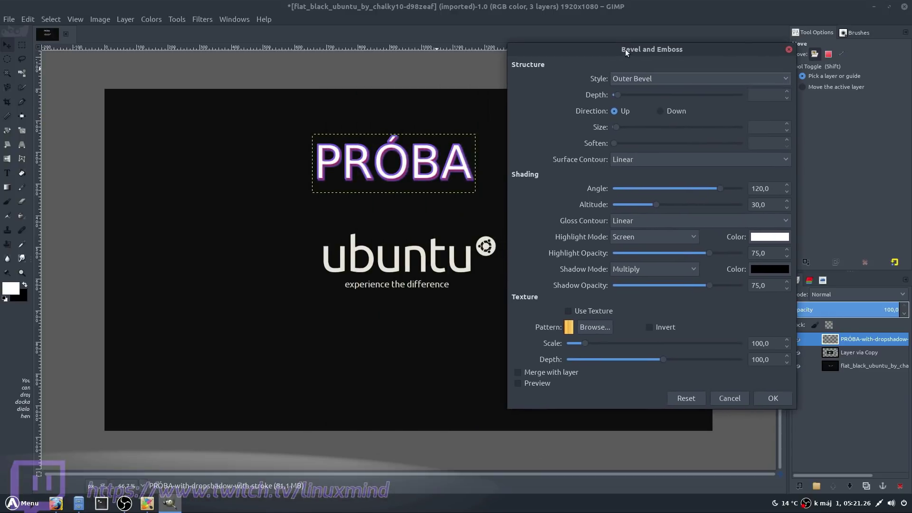
{"action": "left_click", "coordinate": [536, 382]}
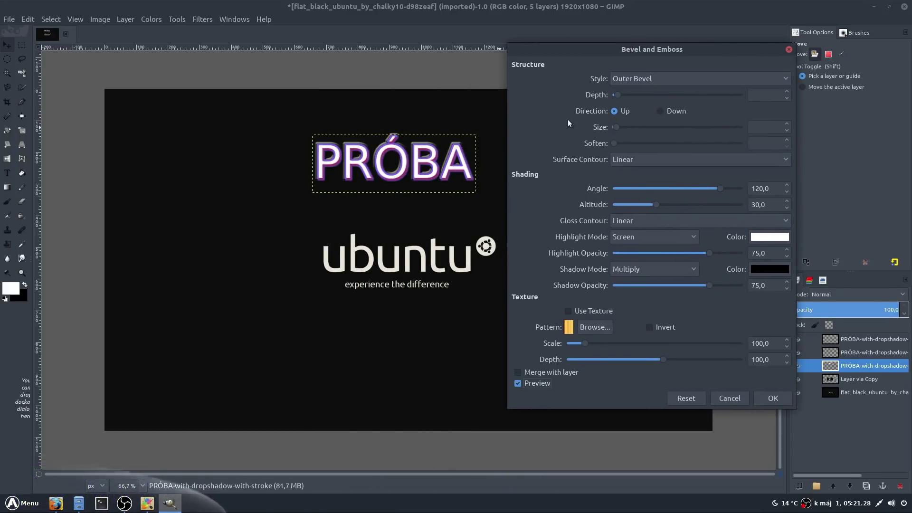
Set the bevel style to Pillow Emboss, apply it, and merge the bevel group.
{"action": "left_click", "coordinate": [628, 75]}
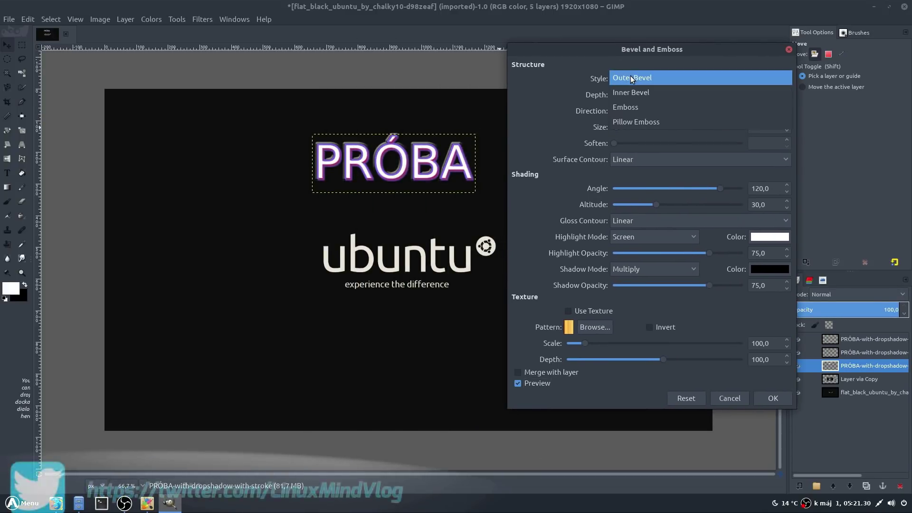
{"action": "left_click", "coordinate": [631, 100]}
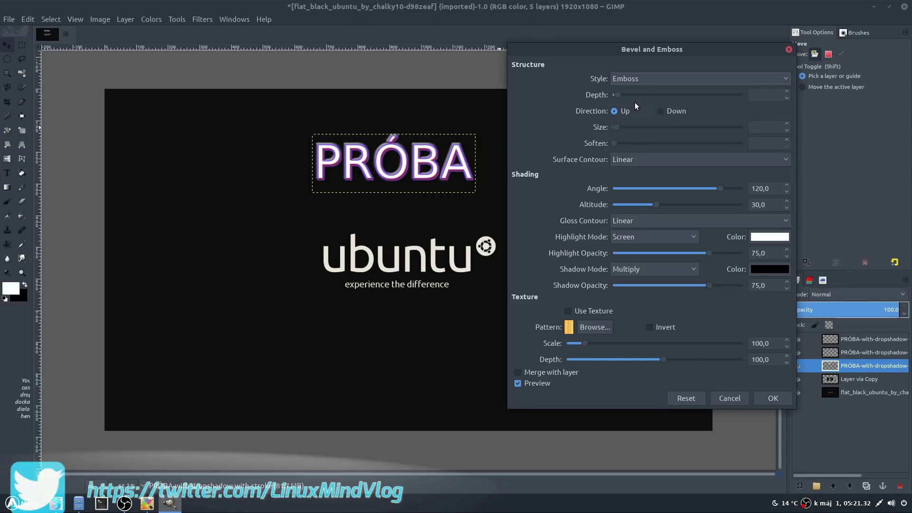
{"action": "left_click", "coordinate": [639, 79]}
{"action": "left_click", "coordinate": [640, 93]}
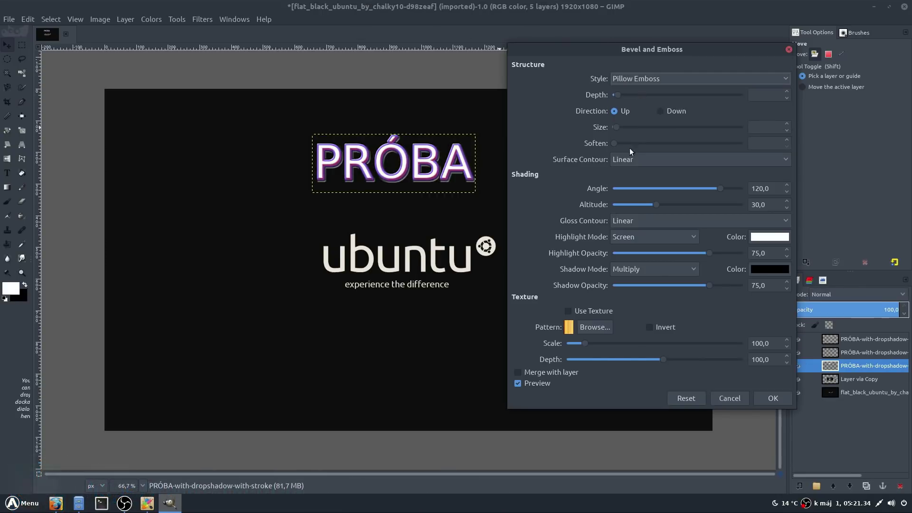
{"action": "left_click", "coordinate": [776, 402]}
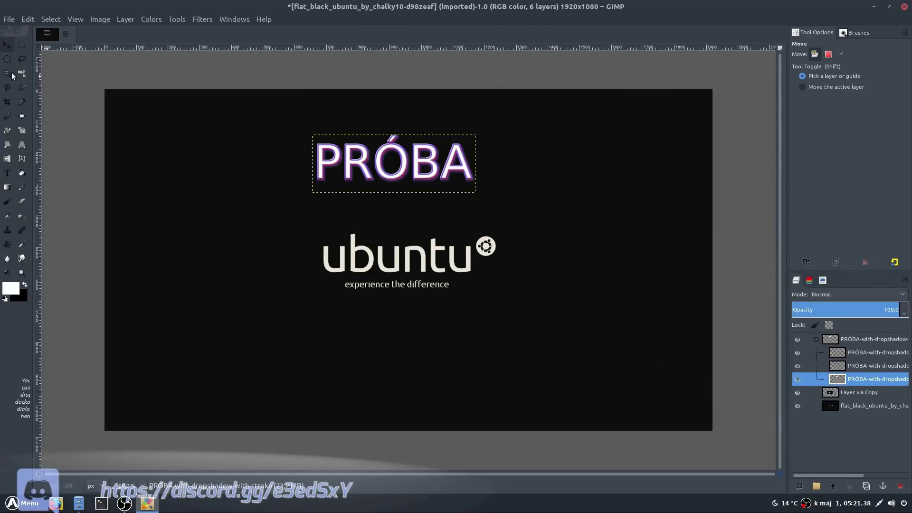
{"action": "right_click", "coordinate": [827, 342]}
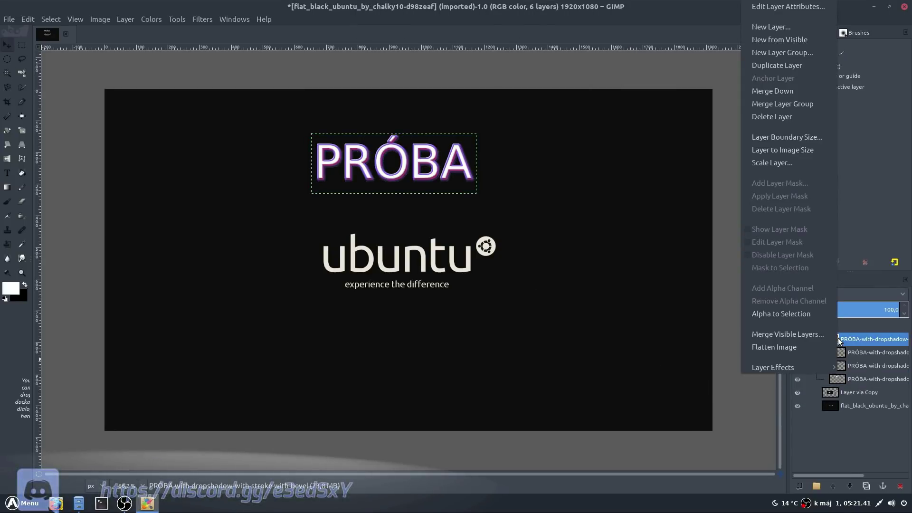
{"action": "left_click", "coordinate": [802, 115]}
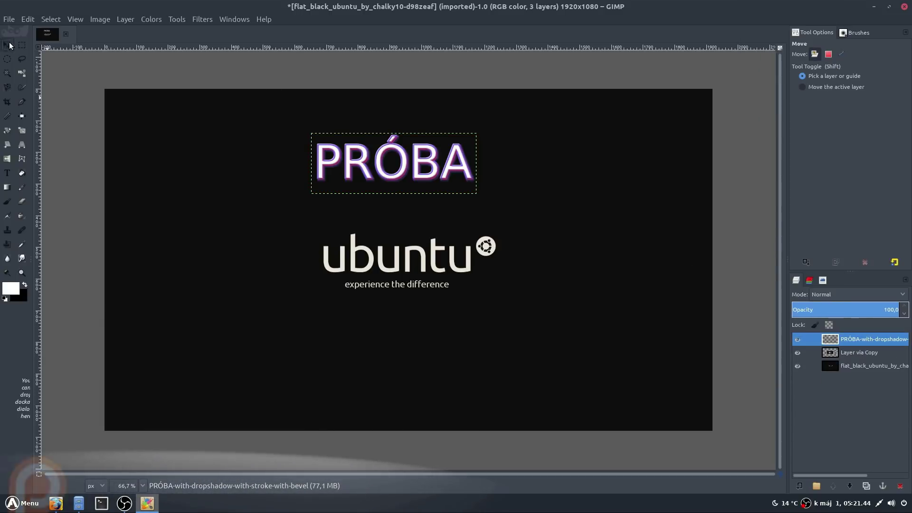
{"action": "left_click", "coordinate": [831, 356]}
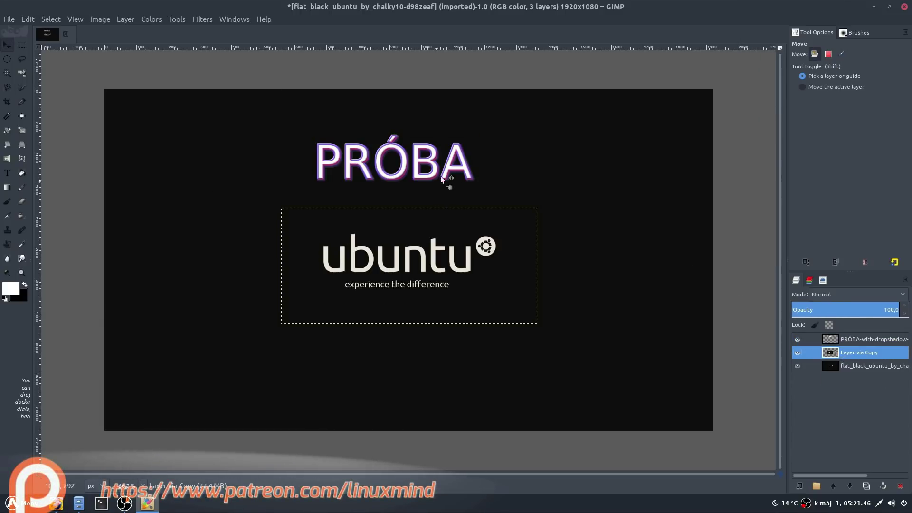